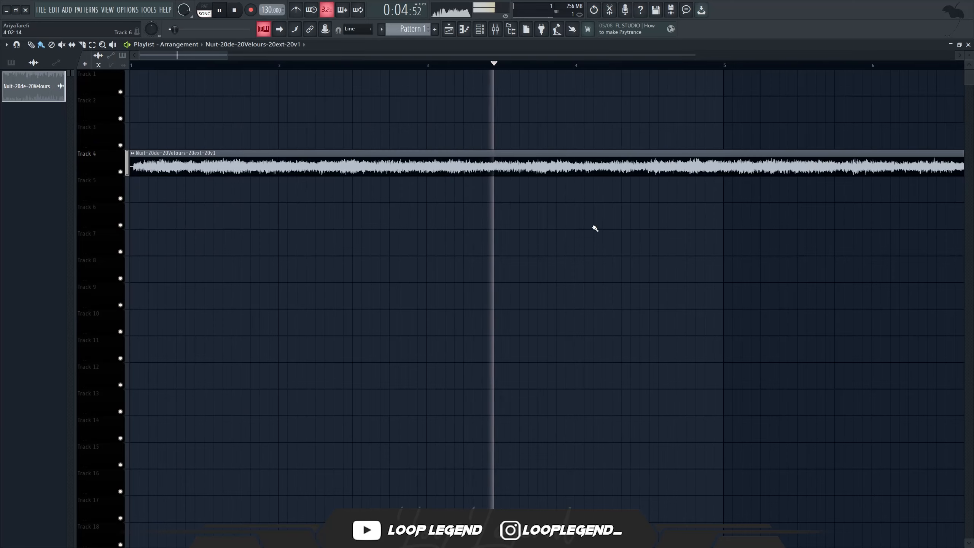
Step: Stop playback, set the project tempo to 160 BPM and turn on the metronome
scroll(614, 220, up, 2)
key(space)
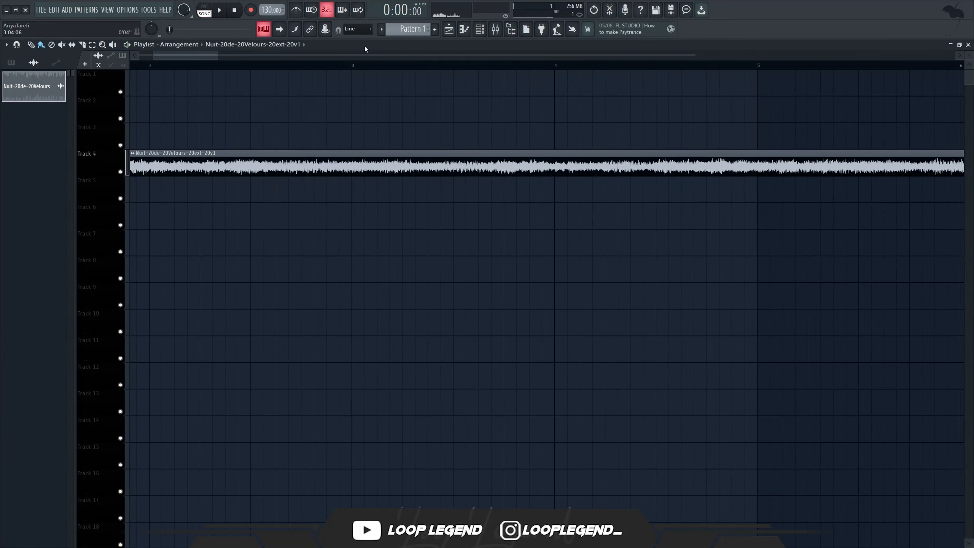
scroll(272, 10, up, 20)
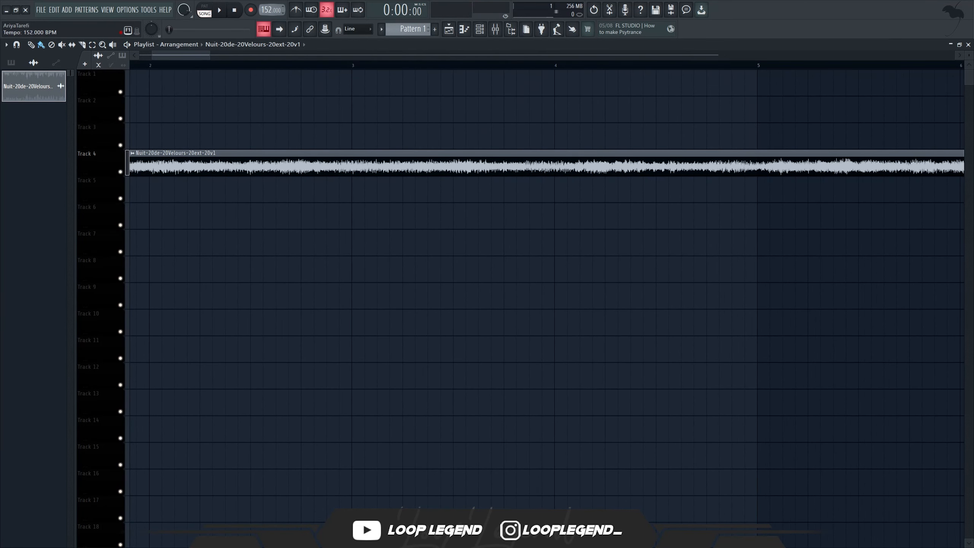
scroll(271, 10, up, 1)
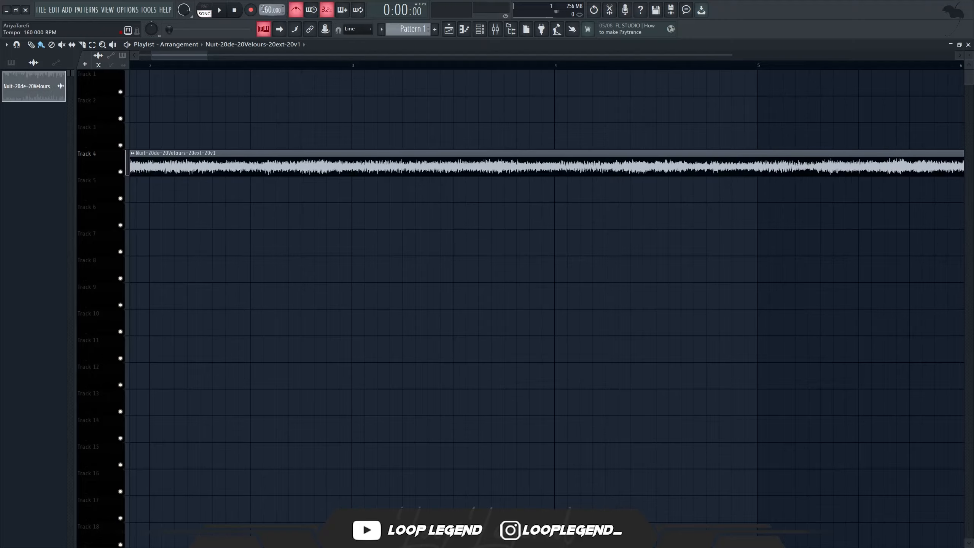
Step: Play the sample on Track 4 against the metronome to check how well it follows the project tempo
key(space)
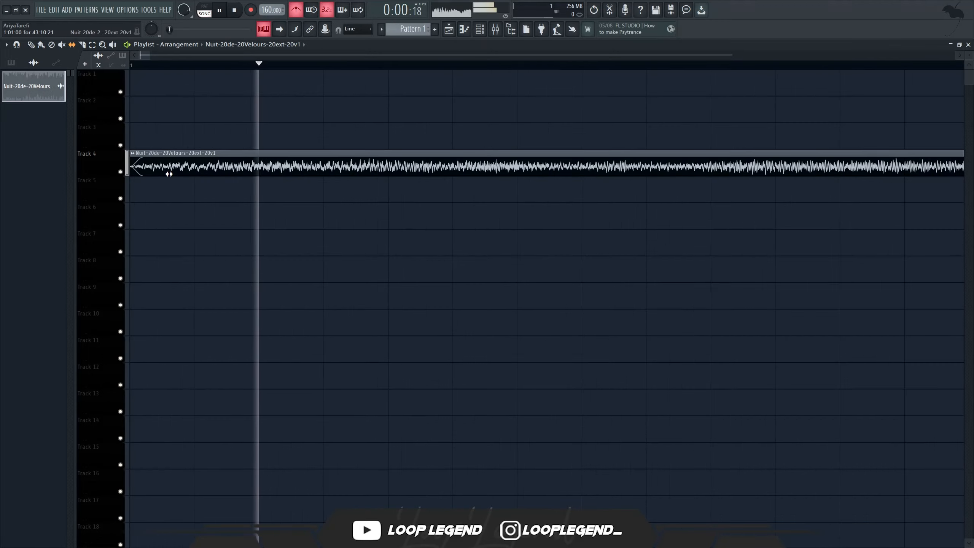
scroll(275, 206, down, 6)
key(F9)
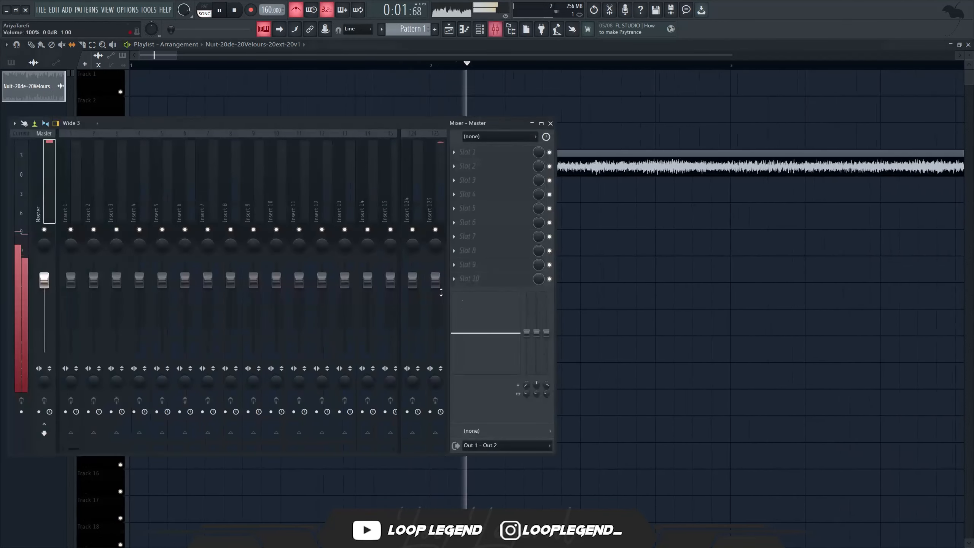
key(F9)
scroll(452, 273, down, 5)
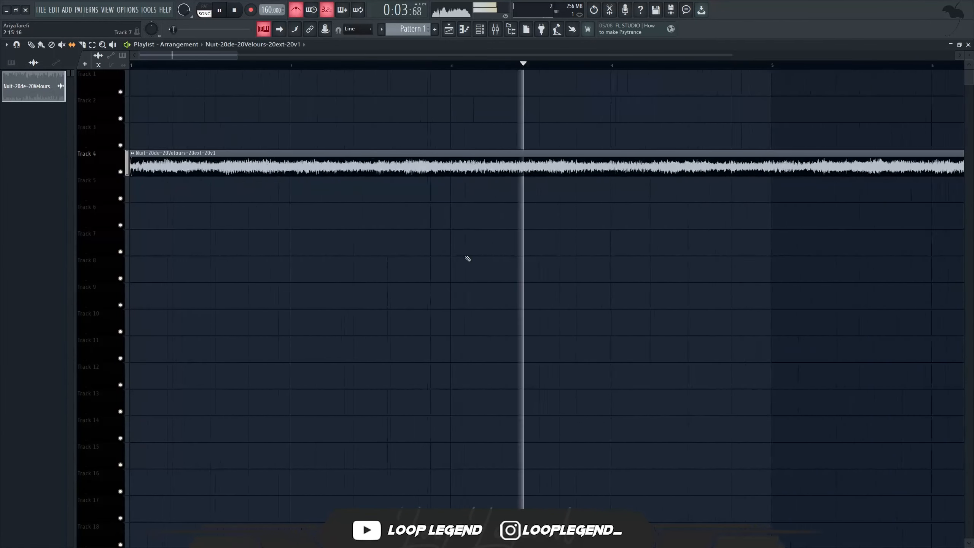
scroll(614, 231, up, 7)
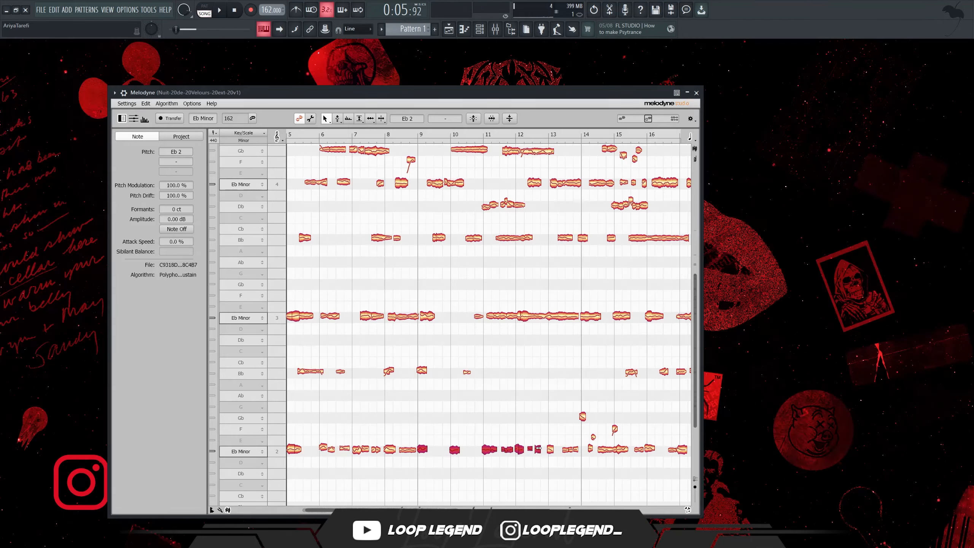
Step: In Melodyne, lower the Eb 2 bass notes between bars 9 and 13 to Bb 1 and the Gb 4 notes around bars 7 and 8 to F 4
drag(538, 448, 540, 487)
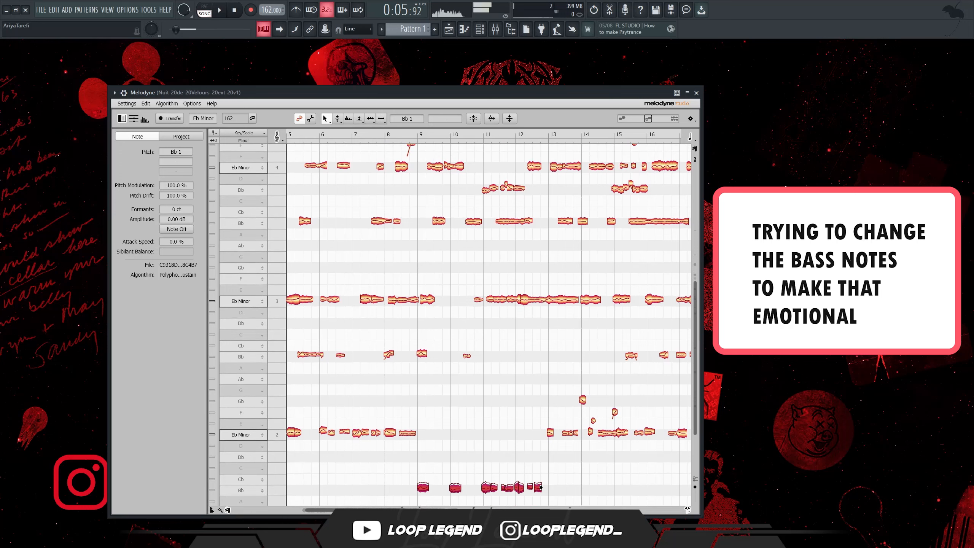
scroll(514, 403, up, 2)
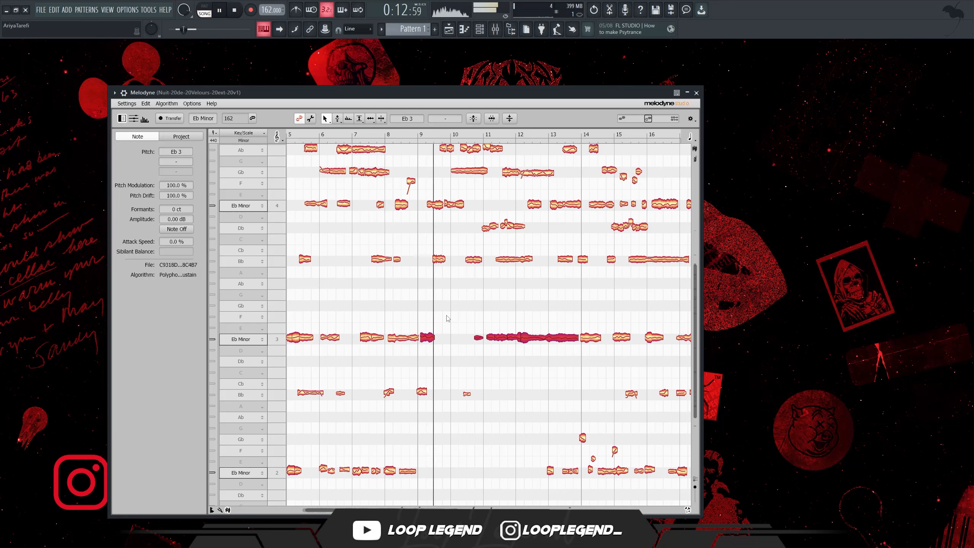
drag(422, 380, 421, 386)
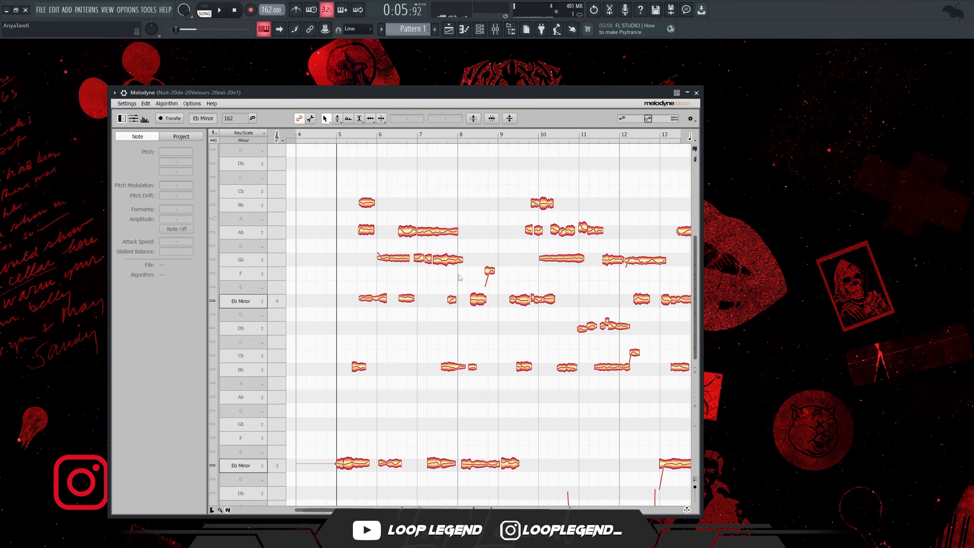
drag(458, 274, 422, 258)
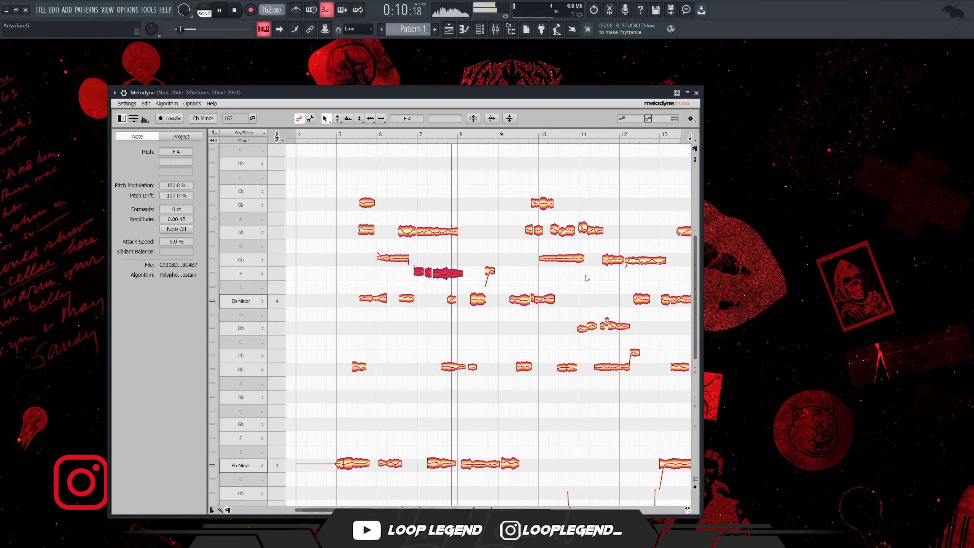
drag(659, 273, 643, 266)
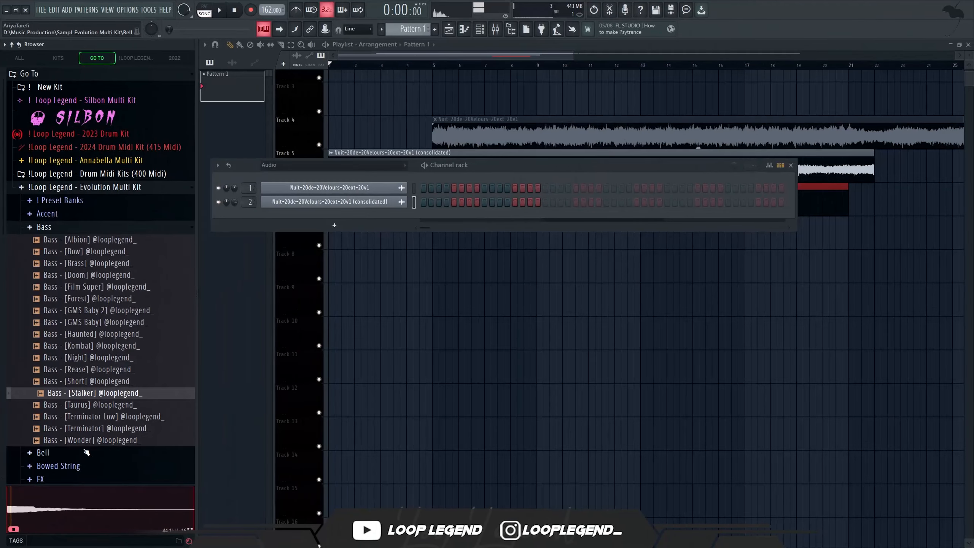
Step: Add the Bass - [Wonder] one-shot as a new channel, enter its first two steps and open its piano roll
drag(96, 439, 317, 223)
drag(423, 202, 430, 202)
key(F6)
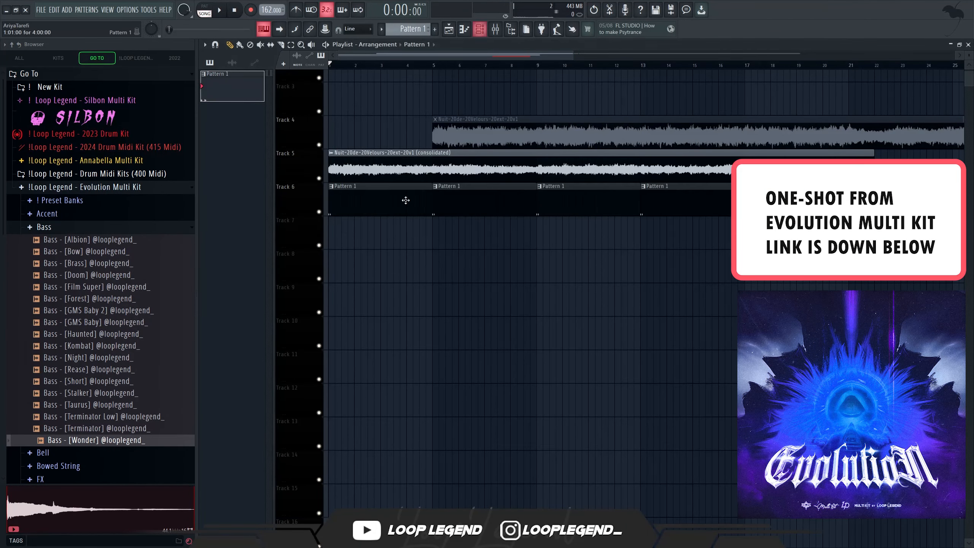
key(F7)
Step: Transpose the two short bass notes by ear against the playing sample, ending on F4
key(space)
key(shift+Up)
key(space)
key(space)
key(shift+Up)
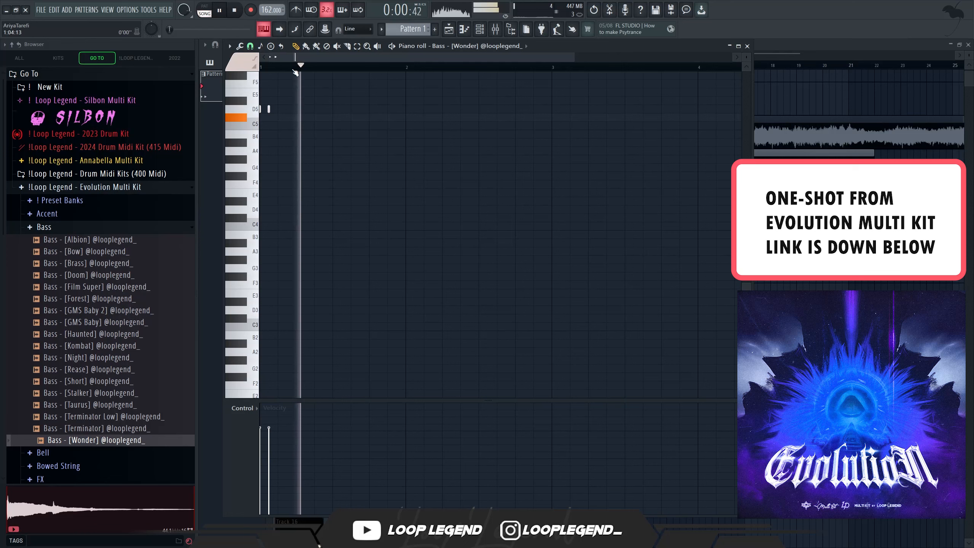
key(space)
key(space)
key(shift+Up)
key(space)
key(space)
key(shift+Up)
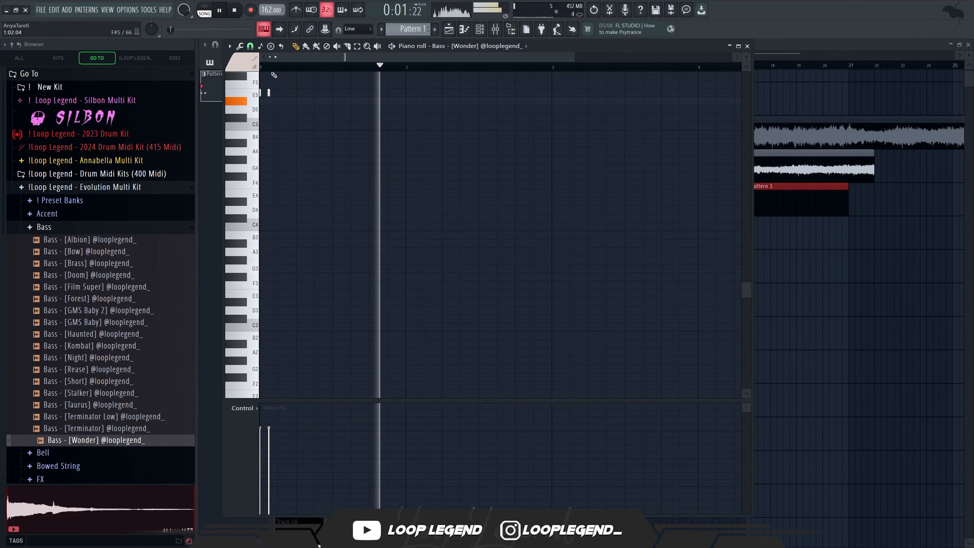
key(space)
key(space)
key(shift+Up)
key(space)
key(space)
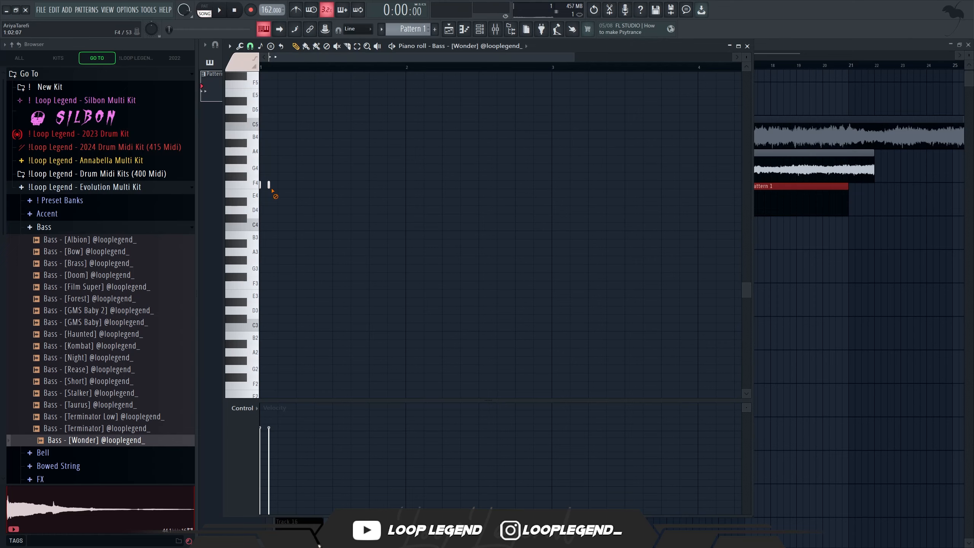
Step: Lengthen the two bass notes to four bars each, lower the second note's pitch and play the arrangement
drag(546, 140, 565, 142)
key(ctrl+l)
drag(565, 141, 566, 218)
key(space)
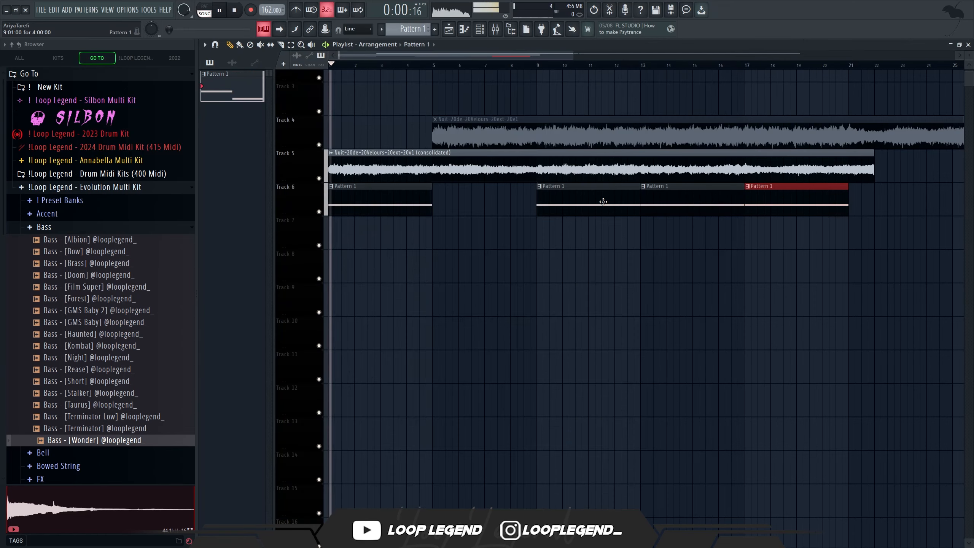
Step: Delete the three Pattern 1 clips on Track 6 that start from bar 9 onward
right_click(604, 200)
right_click(690, 200)
right_click(774, 198)
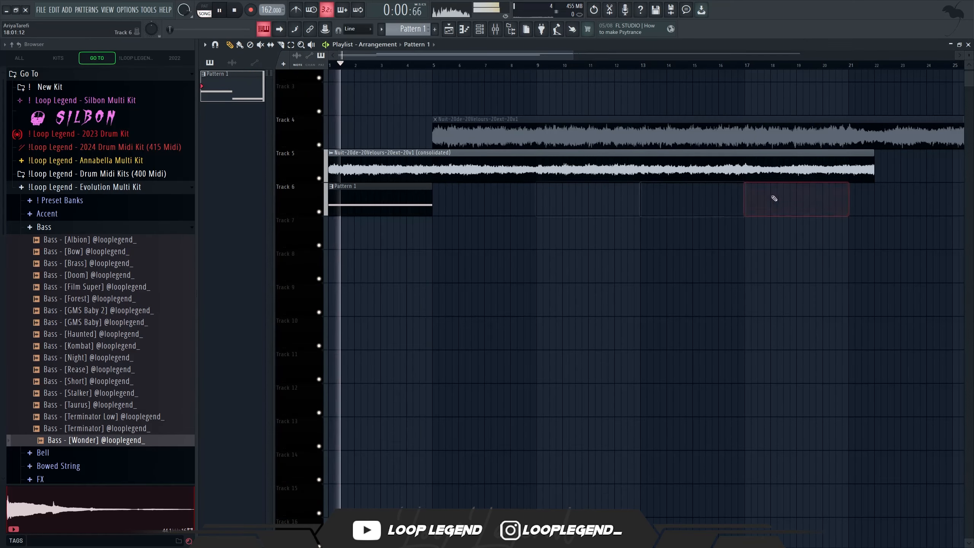
Step: Extend the remaining Pattern 1 clip to eight bars and duplicate it twice so the bass runs to bar 25
drag(432, 198, 477, 207)
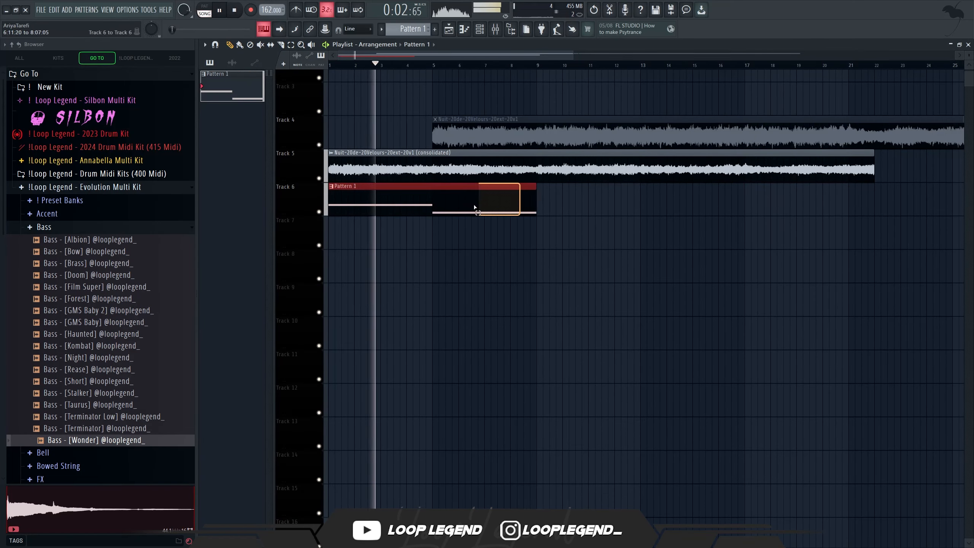
key(ctrl+b)
key(ctrl+b)
Step: Examine the sampler and volume envelope settings of the Bass - [Wonder] channel
key(F6)
click(292, 202)
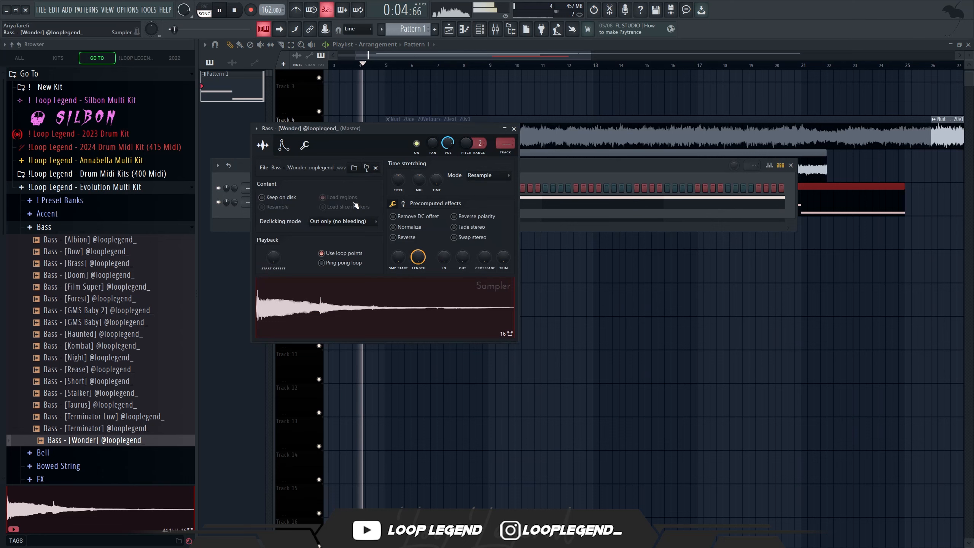
click(282, 146)
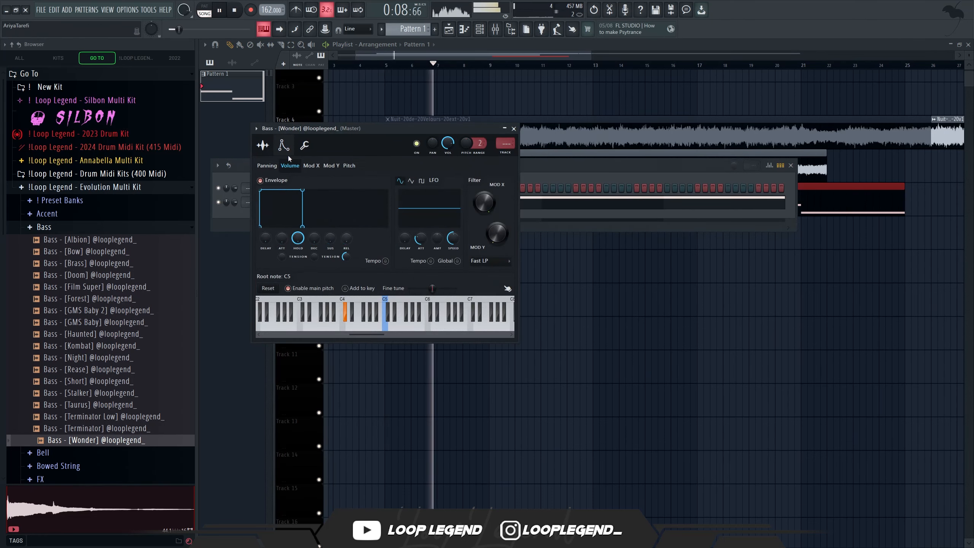
click(262, 144)
key(Escape)
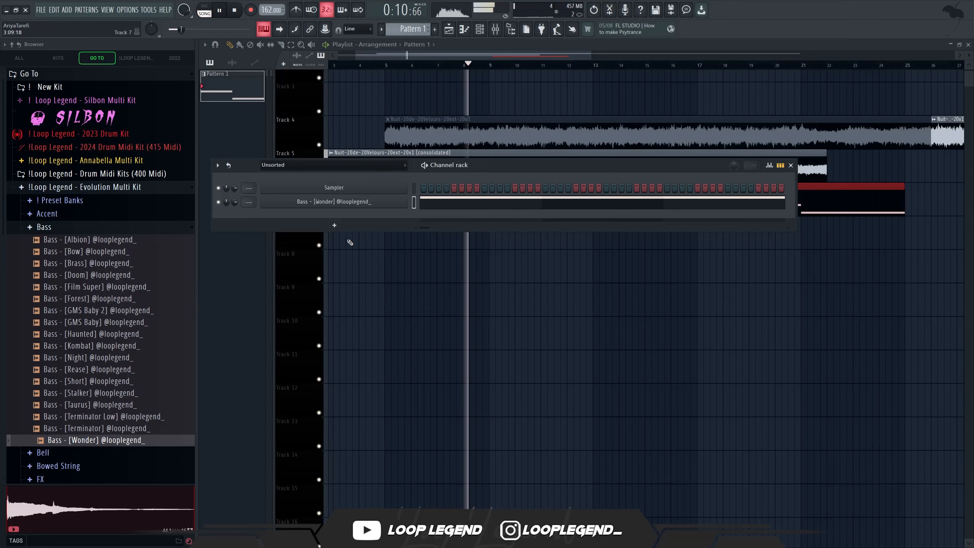
key(F7)
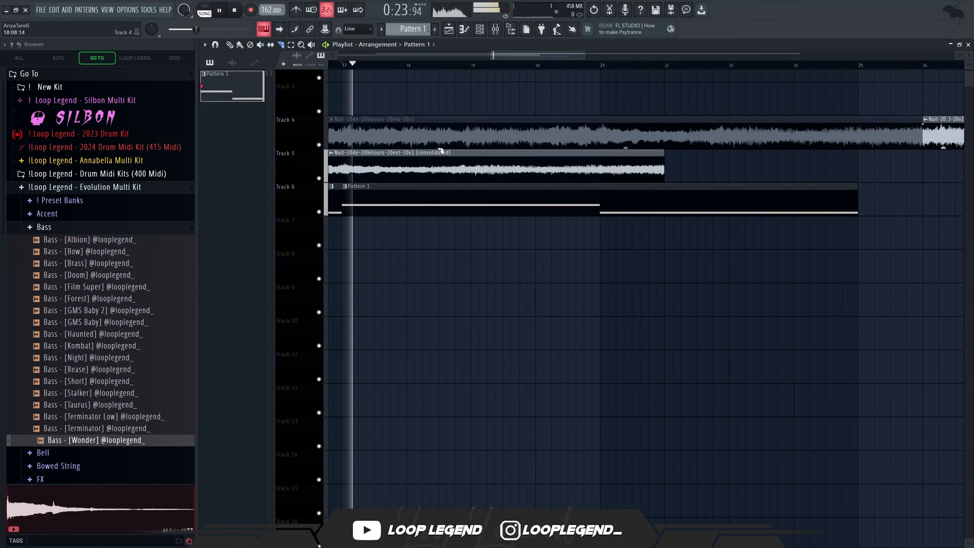
Step: Slice the consolidated audio clip on Track 5 at bar 19 and discard the part after the cut
scroll(449, 157, down, 2)
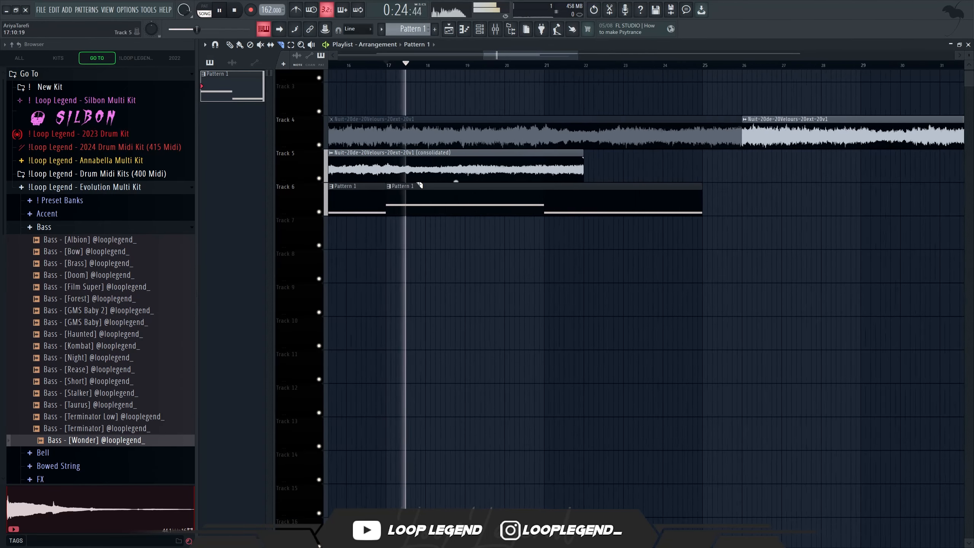
scroll(418, 185, up, 2)
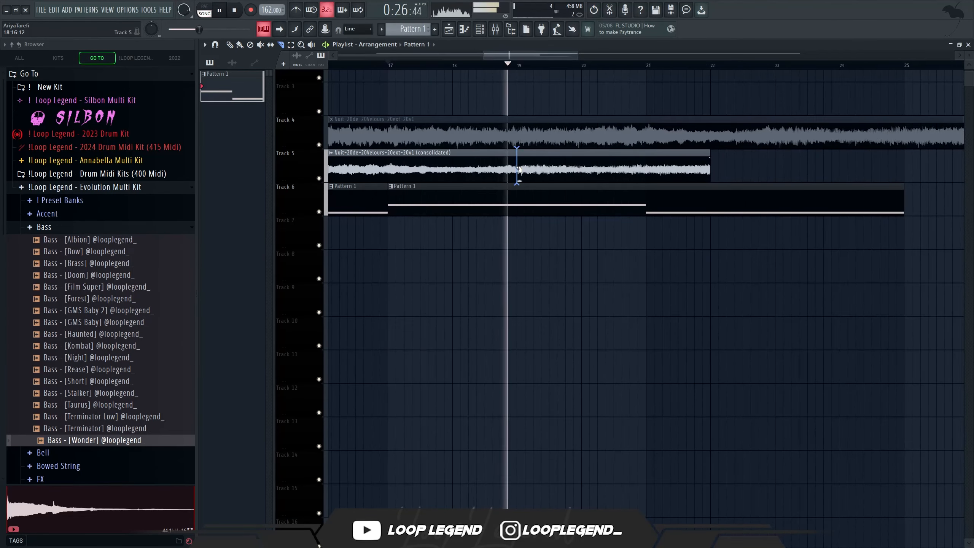
right_click(518, 169)
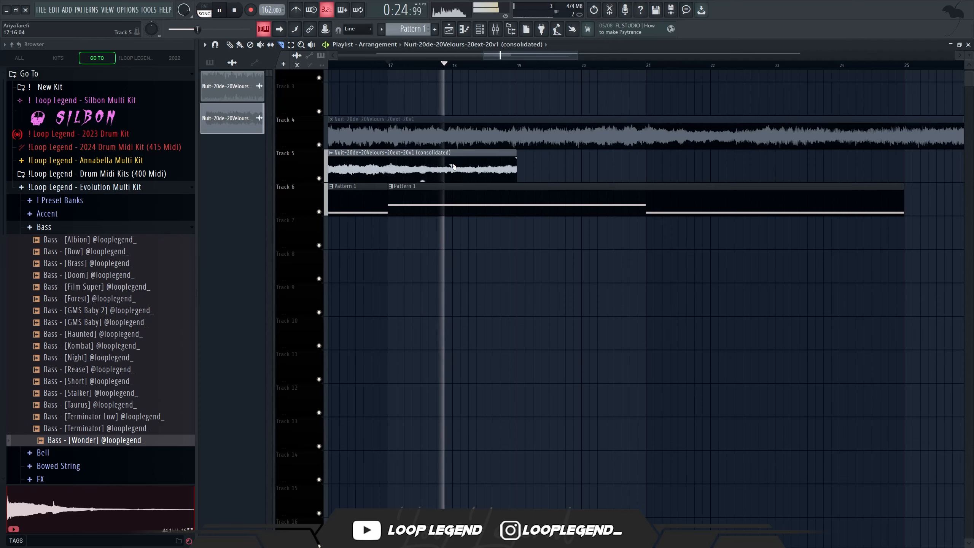
scroll(454, 168, up, 3)
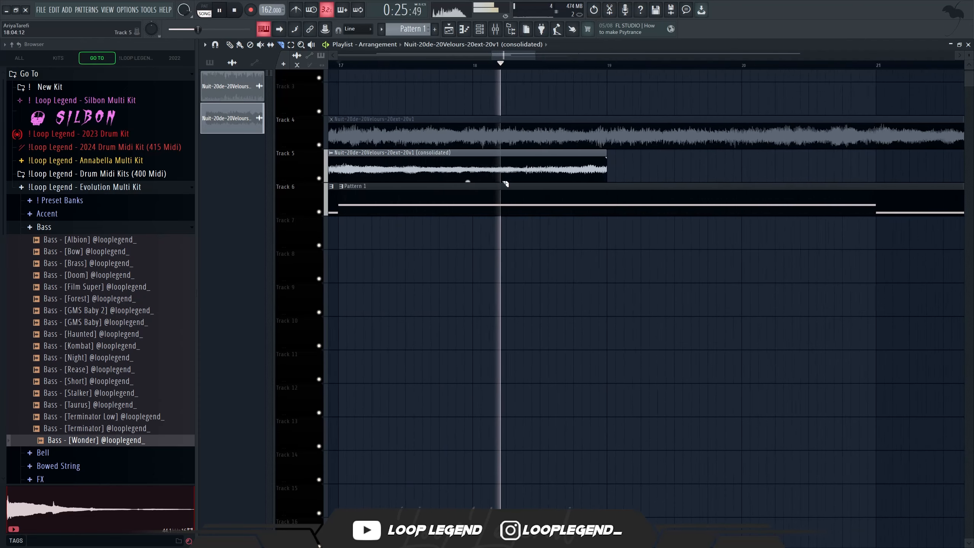
Step: Try a cut in the consolidated audio clip near bar 18 and check it by ear
key(space)
drag(465, 147, 475, 165)
key(space)
key(ctrl+z)
key(space)
Step: Trim the consolidated clip at bar 18 and duplicate its one-bar segment from bar 17 three times, up to bar 21
right_click(502, 165)
ctrl+click(435, 171)
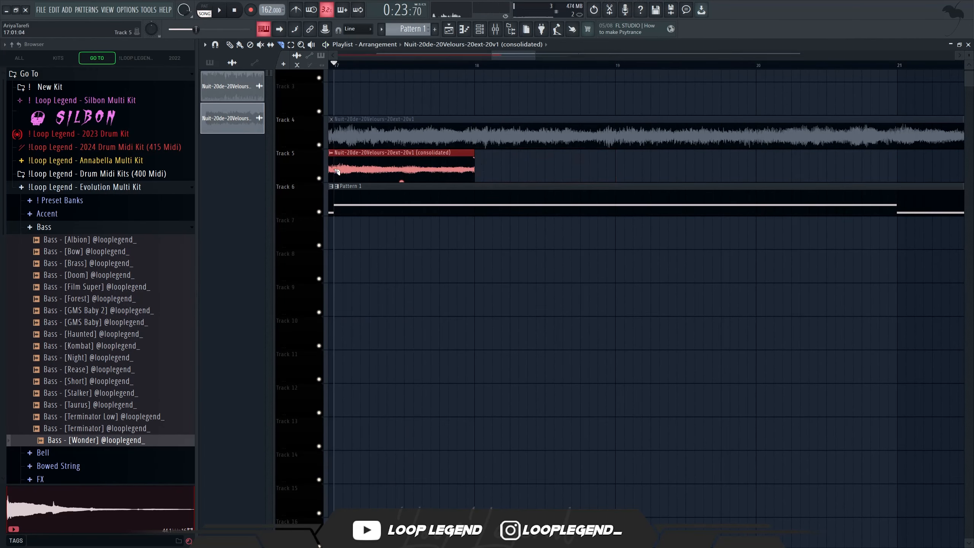
key(space)
ctrl+click(364, 169)
key(ctrl+b)
key(ctrl+b)
scroll(388, 171, down, 3)
key(ctrl+b)
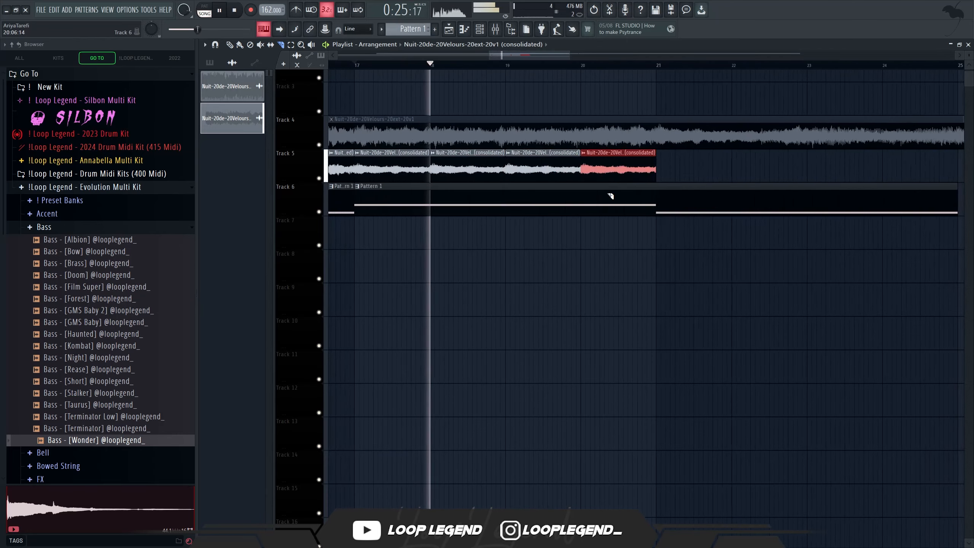
Step: Open the consolidated audio clip's settings and examine its declicking mode options
key(p)
double_click(542, 174)
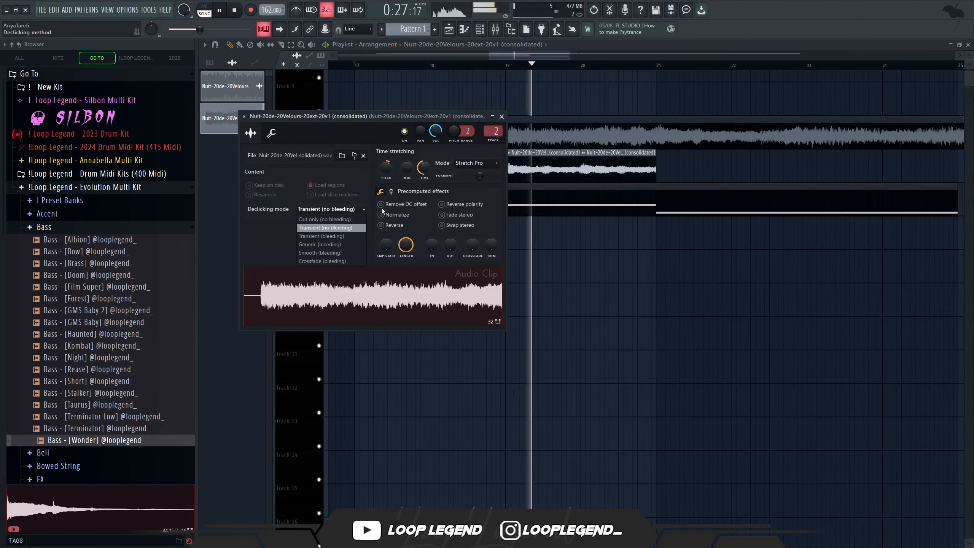
key(Escape)
Step: Select the four one-bar audio segments from bar 17 to 21 and duplicate them to fill bars 21 to 25
drag(670, 172, 425, 168)
key(ctrl+b)
scroll(427, 168, down, 3)
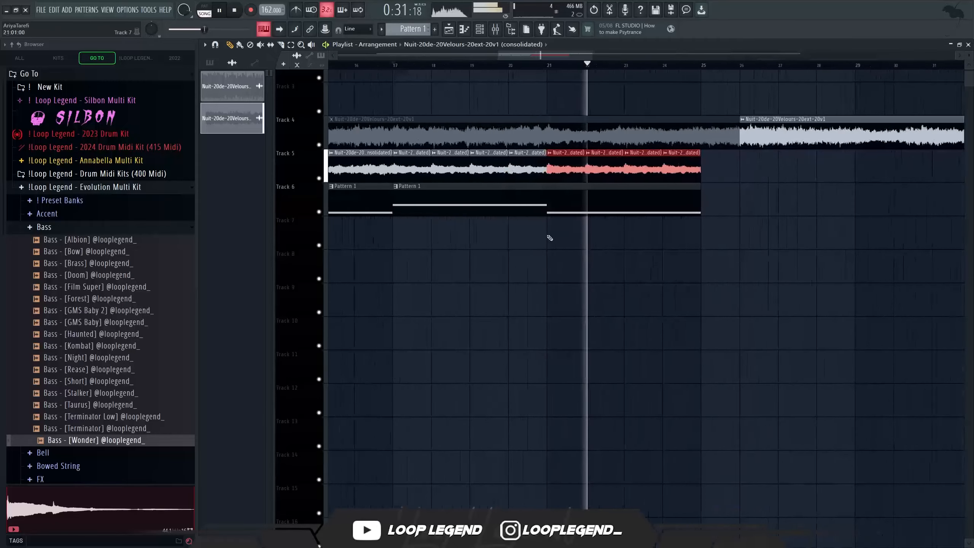
scroll(514, 265, down, 4)
scroll(563, 195, up, 5)
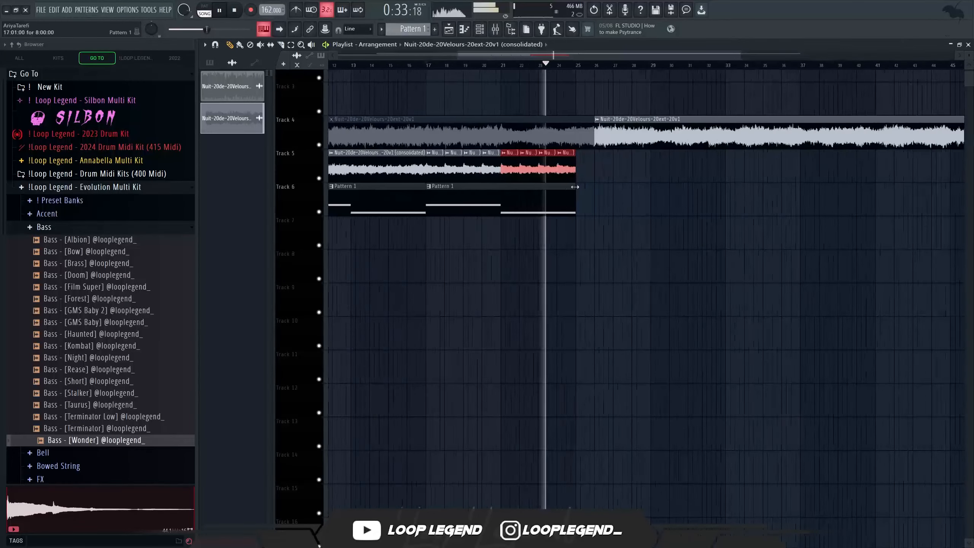
scroll(587, 195, down, 3)
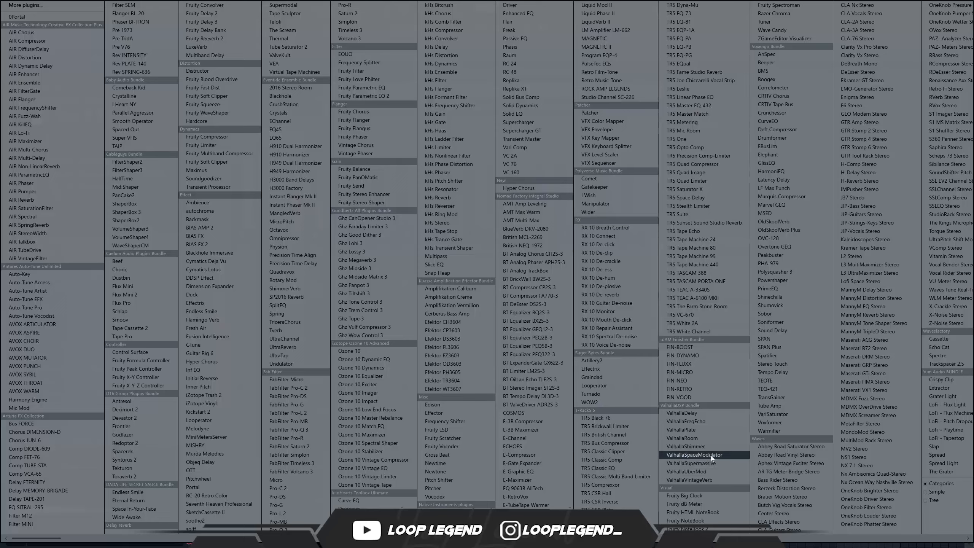
Step: Insert ValhallaRoom on the consolidated sample's mixer track and set its mix to 27.6 %
click(701, 438)
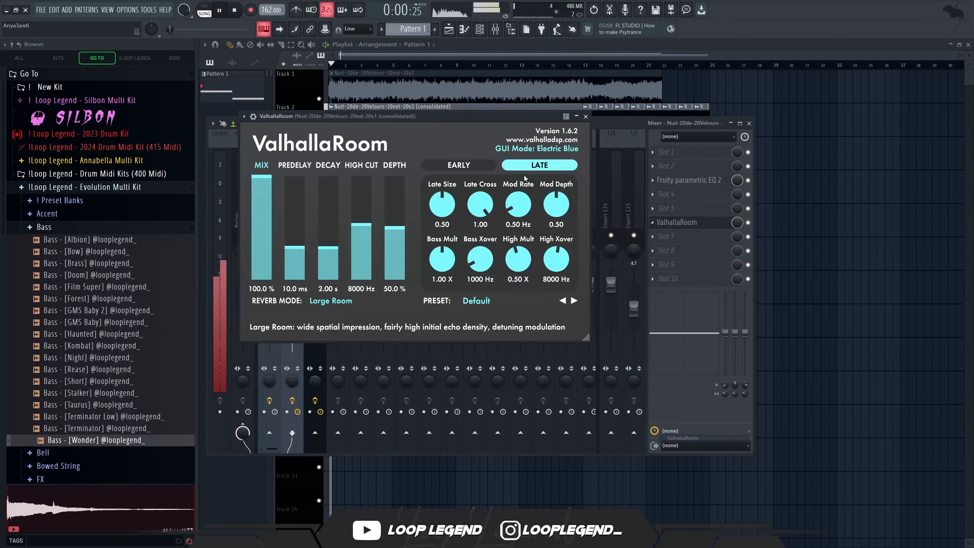
drag(257, 224, 272, 268)
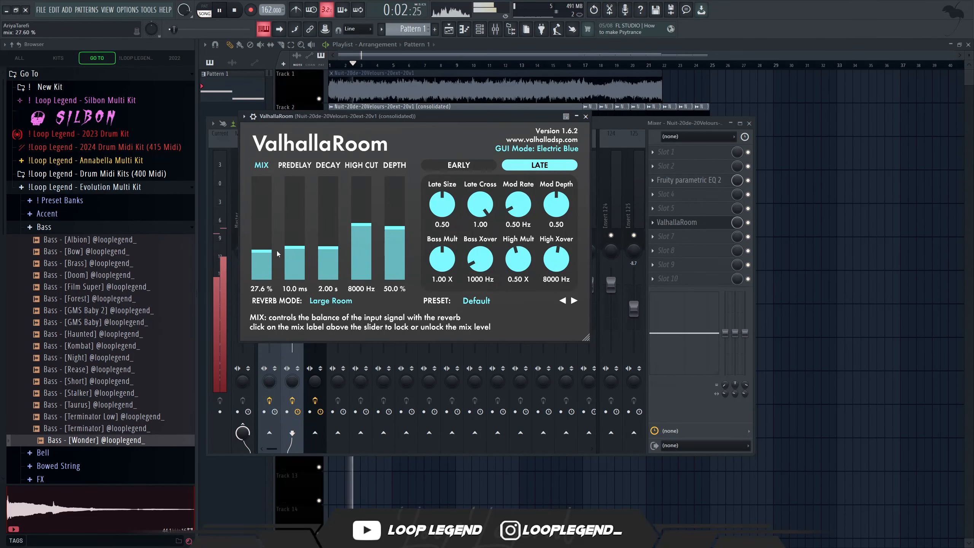
Step: Separate the consolidated audio clip near bar 29 into bass, instruments and vocals stems
click(301, 351)
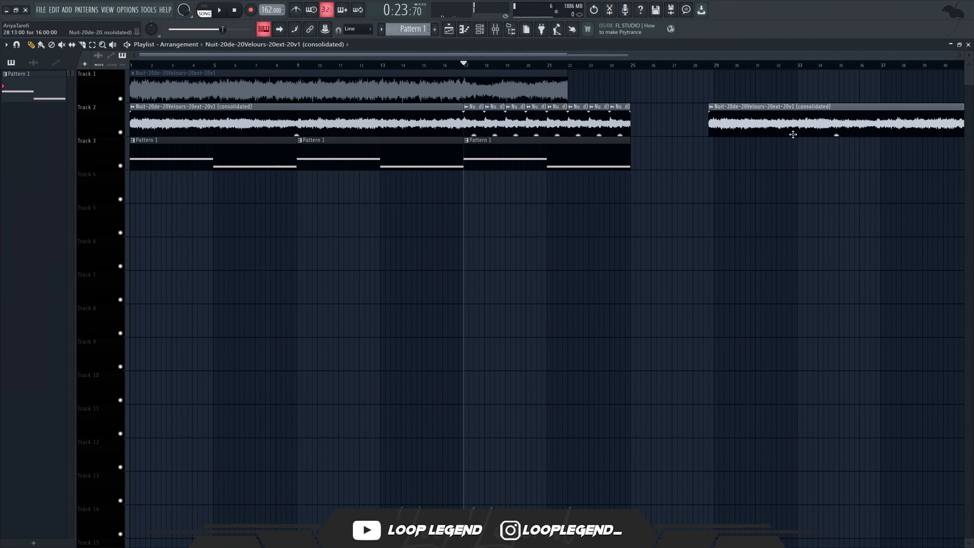
right_click(718, 111)
click(815, 156)
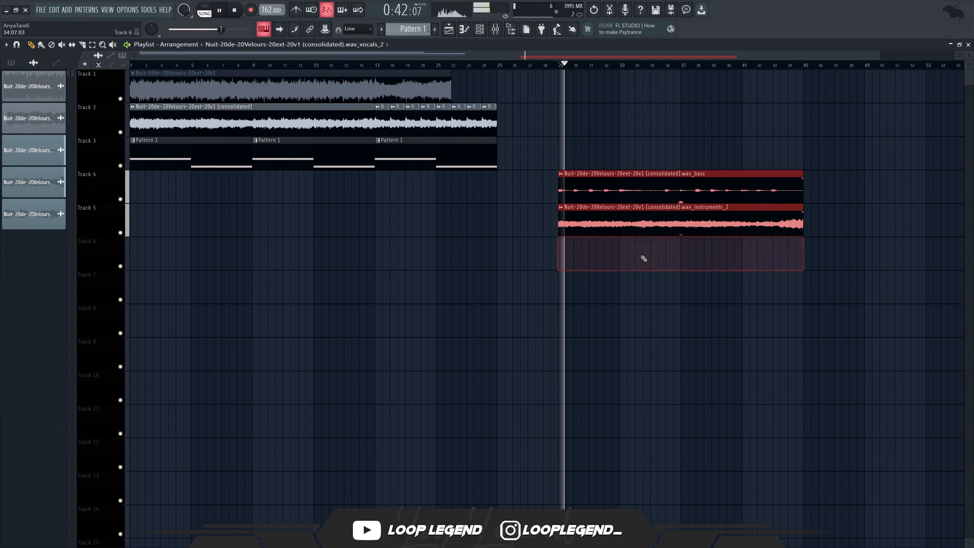
Step: Delete the vocals stem and move the bass and instruments stems to start at bar 25 on tracks 1 and 2
right_click(641, 257)
drag(578, 177, 526, 113)
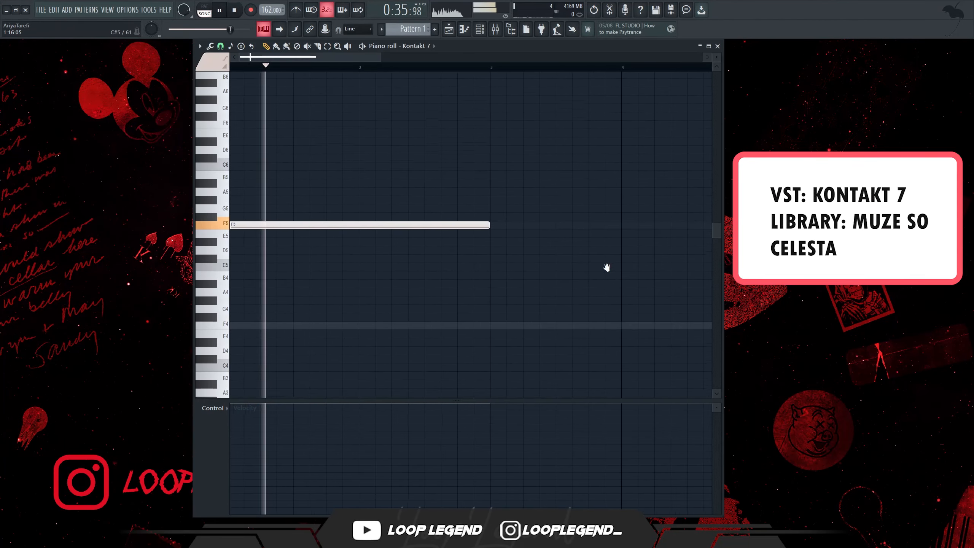
Step: Add one-beat D#6 and C#6 notes on the first two beats of bar 1, above the long F5 note
drag(606, 267, 468, 270)
key(space)
click(236, 154)
drag(491, 154, 262, 154)
click(271, 171)
key(space)
key(space)
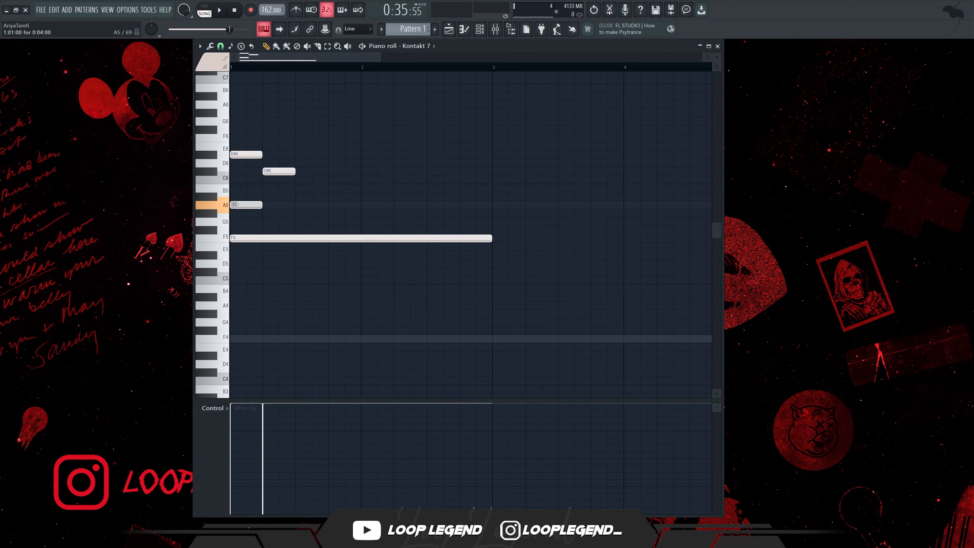
Step: Duplicate a two-beat G#5 note to fill bars 1 and 2, and lower the two notes in bar 2 to G5
key(space)
mouse_move(261, 217)
mouse_down()
mouse_move(293, 216)
mouse_move(278, 220)
mouse_up()
key(ctrl+b)
drag(383, 211, 264, 228)
key(ctrl+b)
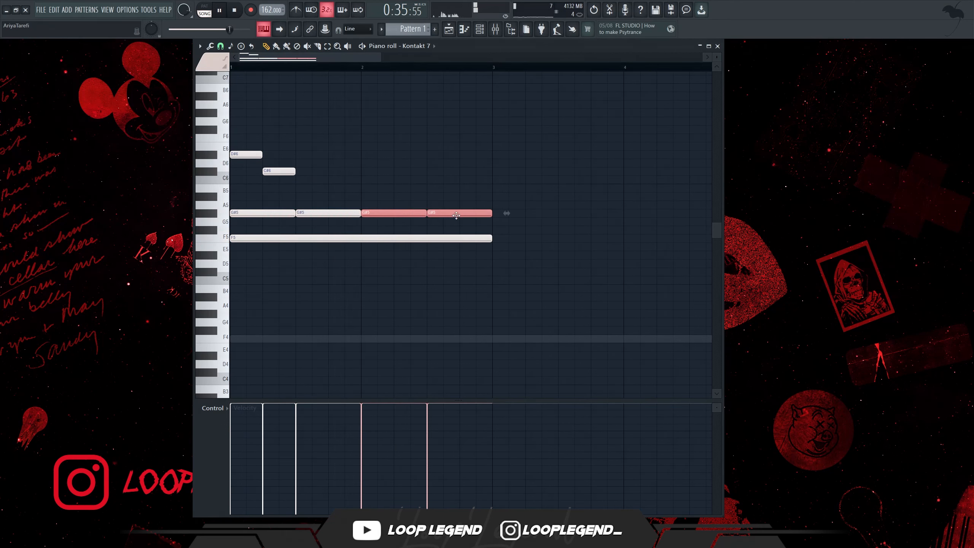
drag(428, 215, 428, 223)
key(space)
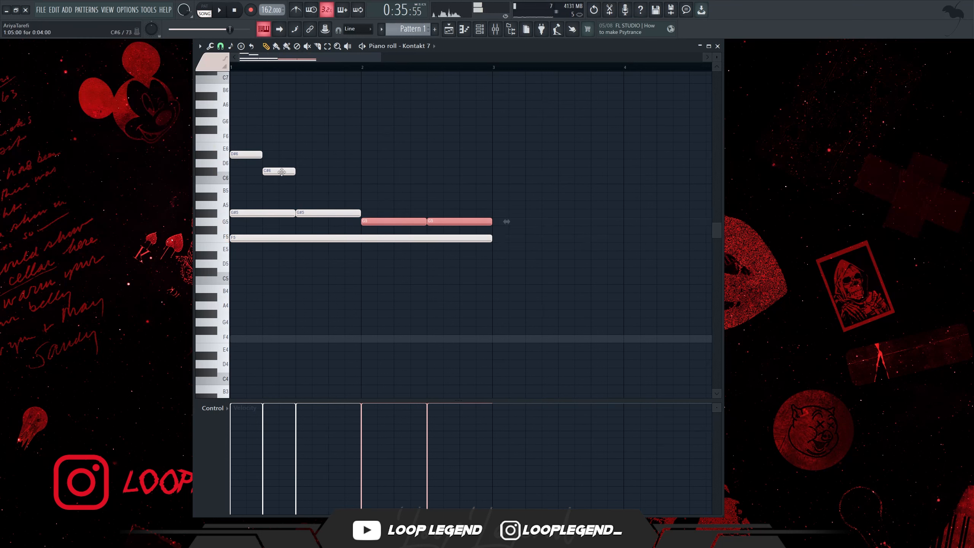
Step: Add one-beat C6 and A#5 notes on beats 3 and 4 of bar 1, and duplicate the four-note melody into bar 2
drag(316, 176, 322, 190)
key(space)
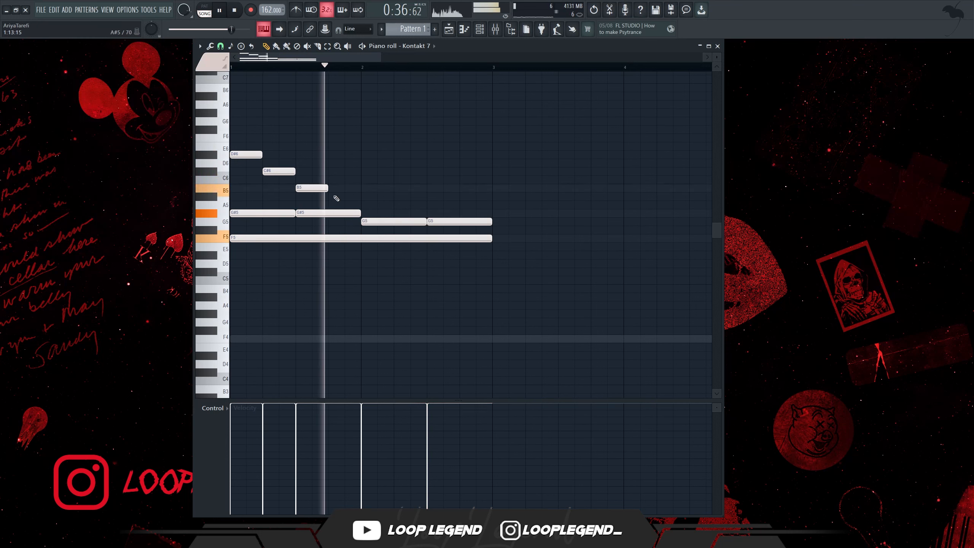
click(332, 196)
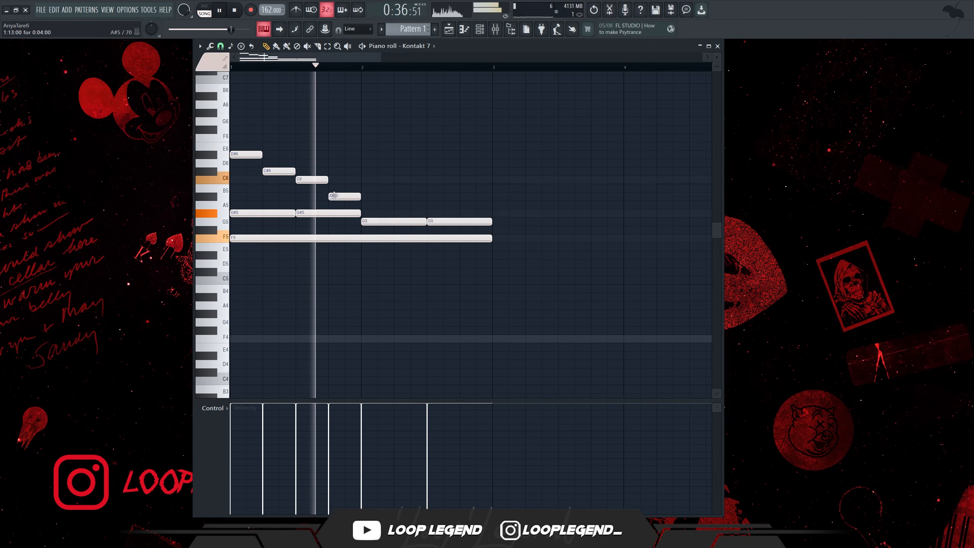
drag(357, 199, 249, 147)
key(ctrl+b)
scroll(326, 157, down, 1)
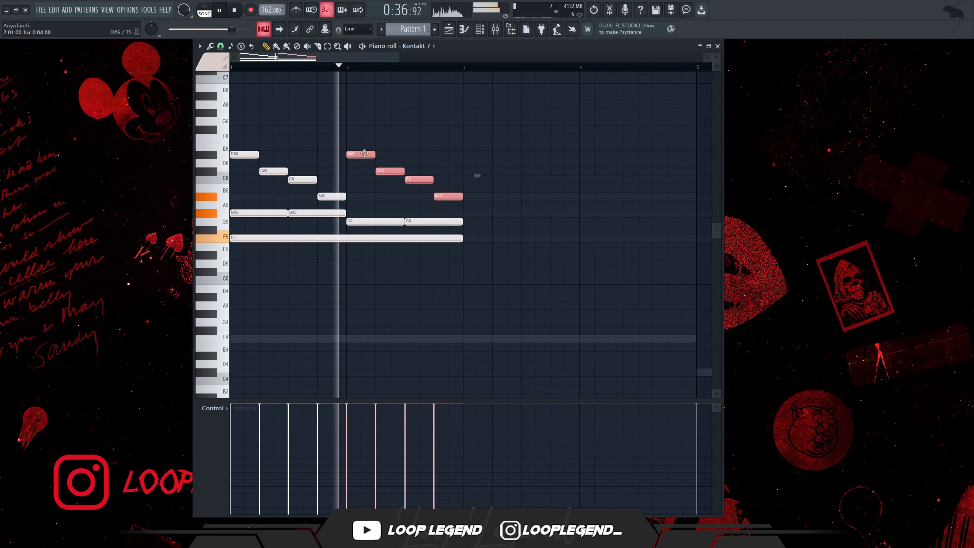
Step: Rework the start of bar 2's melody by lowering its first note to A#5 over two beats
right_click(360, 154)
key(space)
drag(352, 157, 351, 182)
key(space)
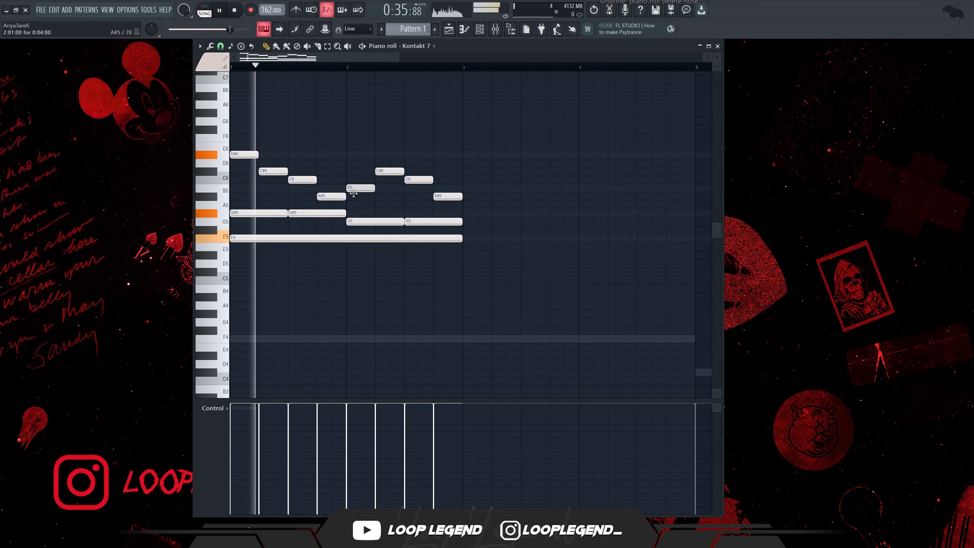
key(space)
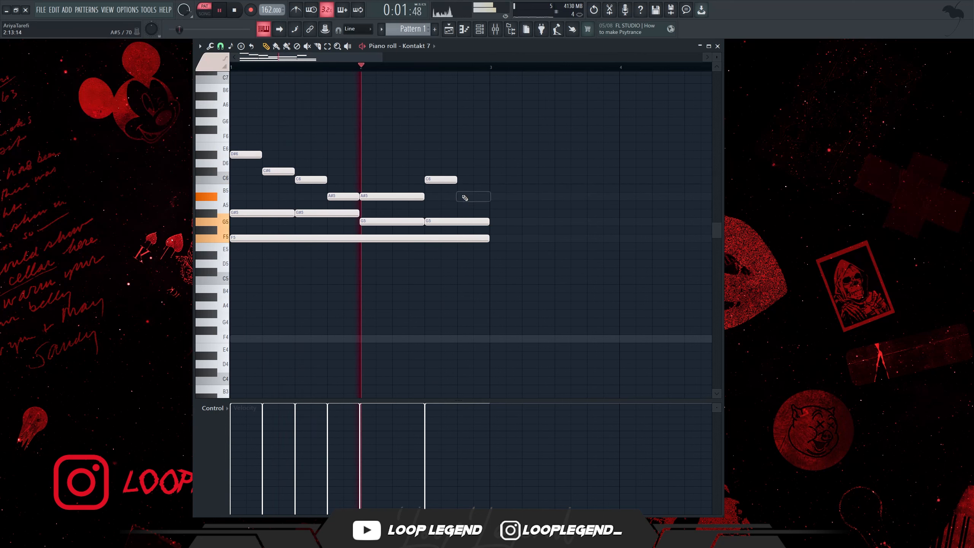
Step: Extend the C6 note in bar 2 to two beats and duplicate the whole two-bar phrase into bars 3 and 4
click(457, 187)
drag(455, 182, 480, 180)
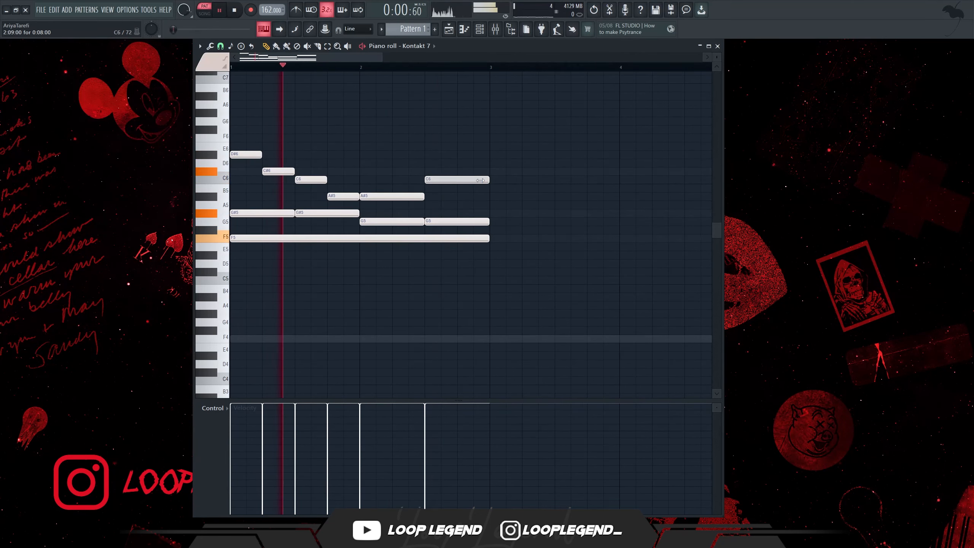
scroll(516, 104, down, 1)
key(ctrl+b)
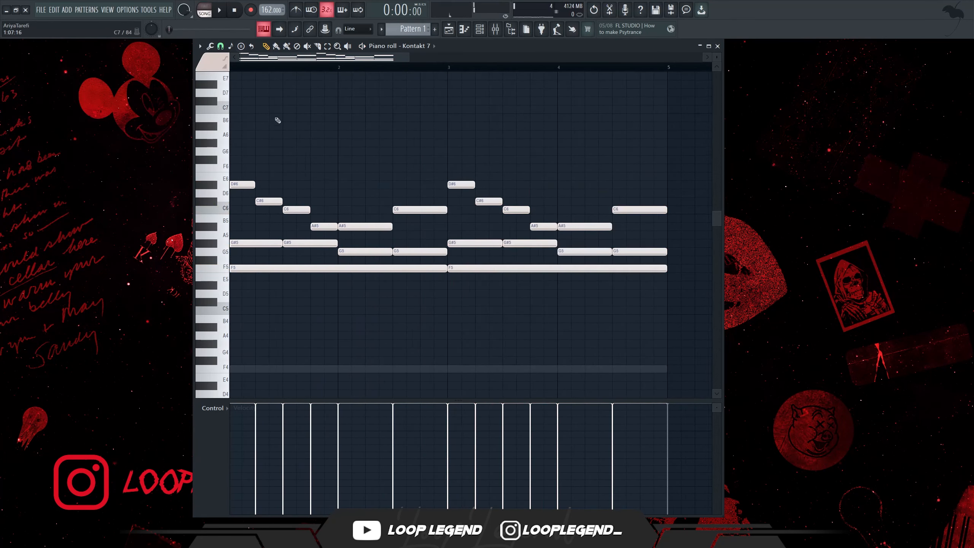
key(space)
Step: Add two-beat upper notes C7, C7 and A#6 in sequence from beat 3 of bar 1 to the end of bar 2
click(285, 107)
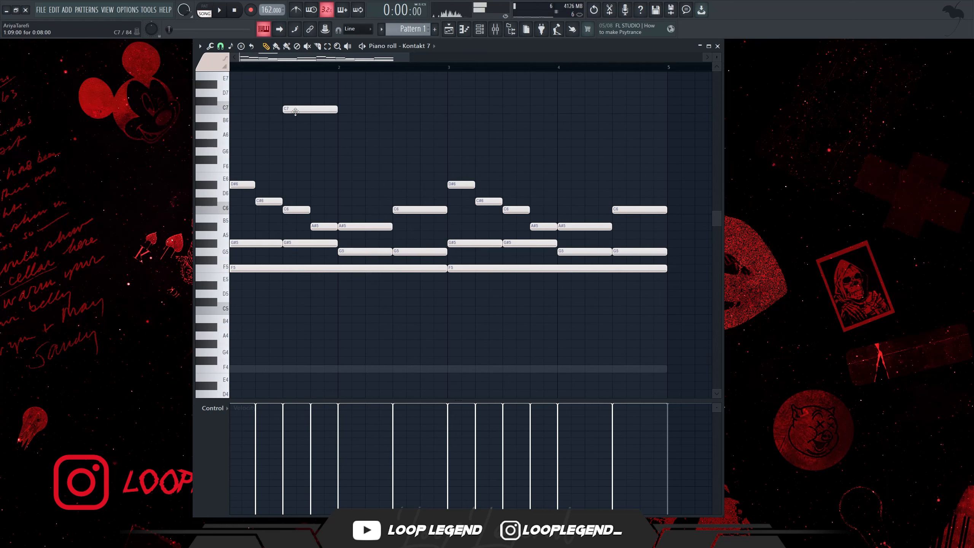
scroll(344, 158, up, 2)
click(345, 151)
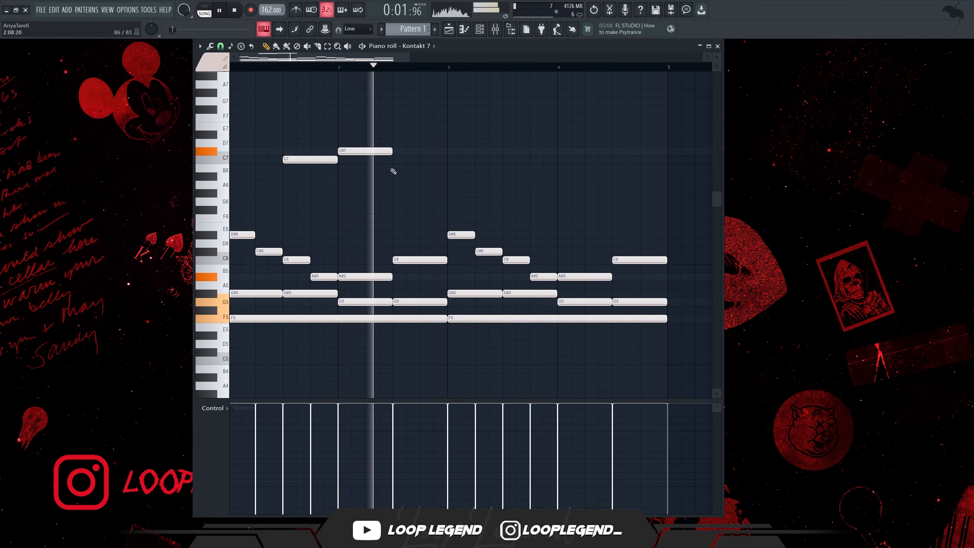
key(space)
key(space)
drag(375, 151, 370, 159)
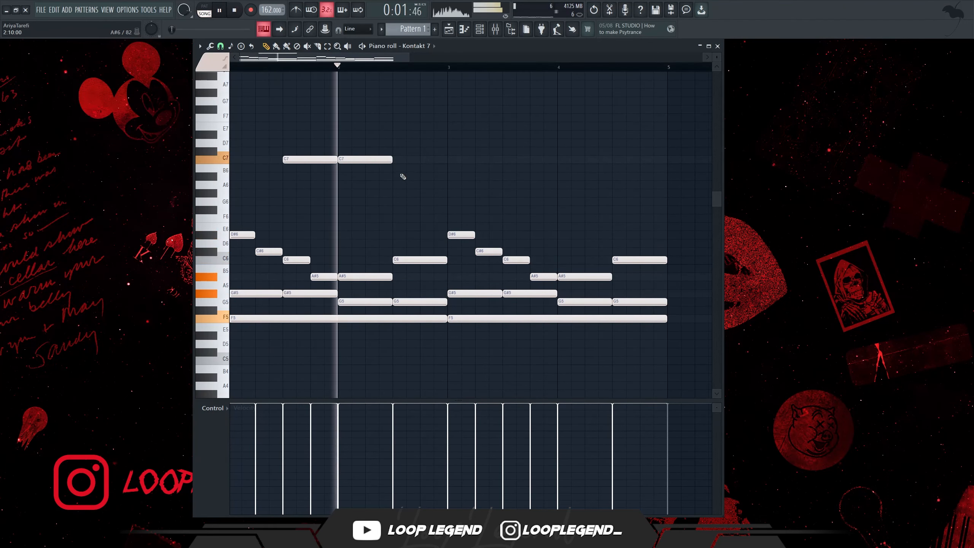
click(392, 174)
Step: Duplicate the three upper notes and place the copies from beat 3 of bar 3 to the end of bar 4
scroll(399, 176, down, 2)
drag(408, 183, 284, 155)
key(ctrl+b)
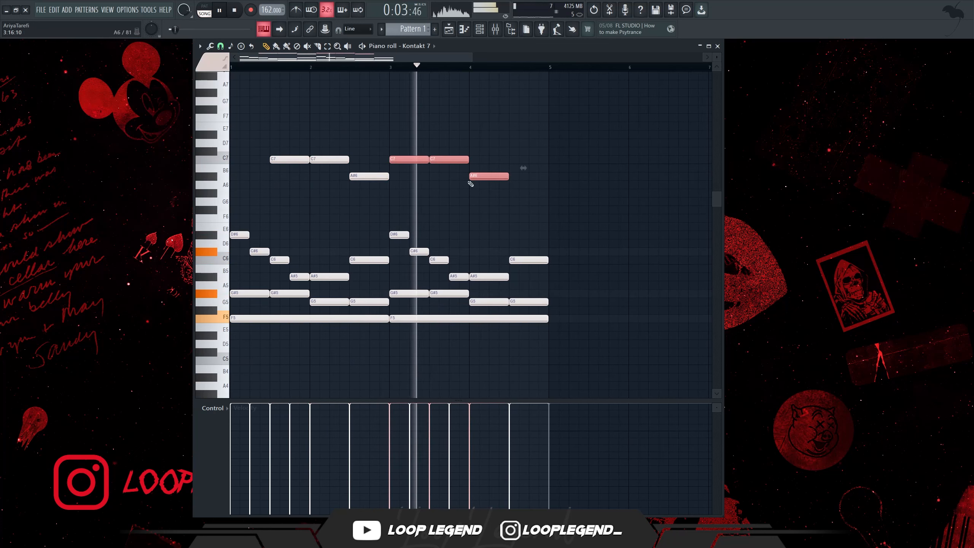
drag(488, 177, 529, 177)
scroll(529, 186, down, 2)
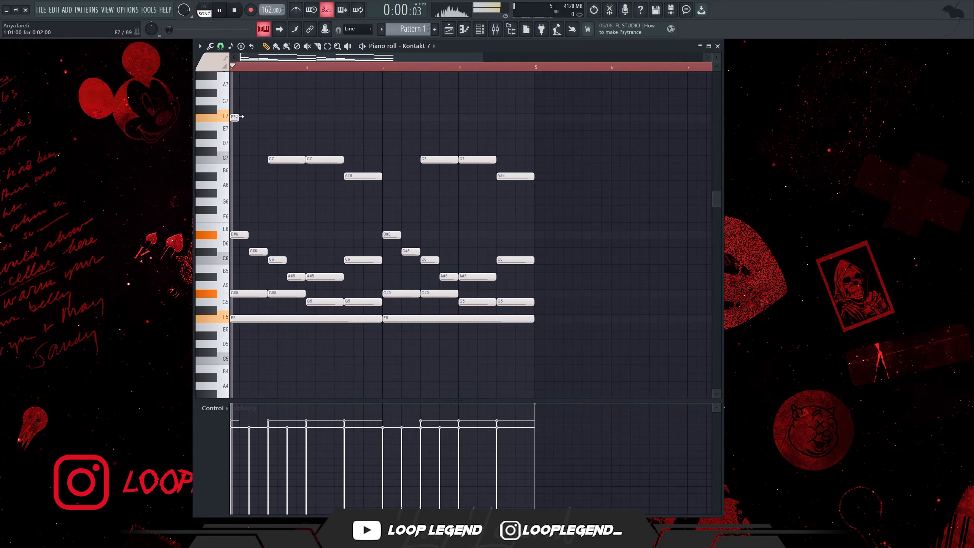
Step: Replace the short F7 note at the start of bar 1 with a two-beat F7 on beat 3
right_click(234, 118)
key(space)
key(space)
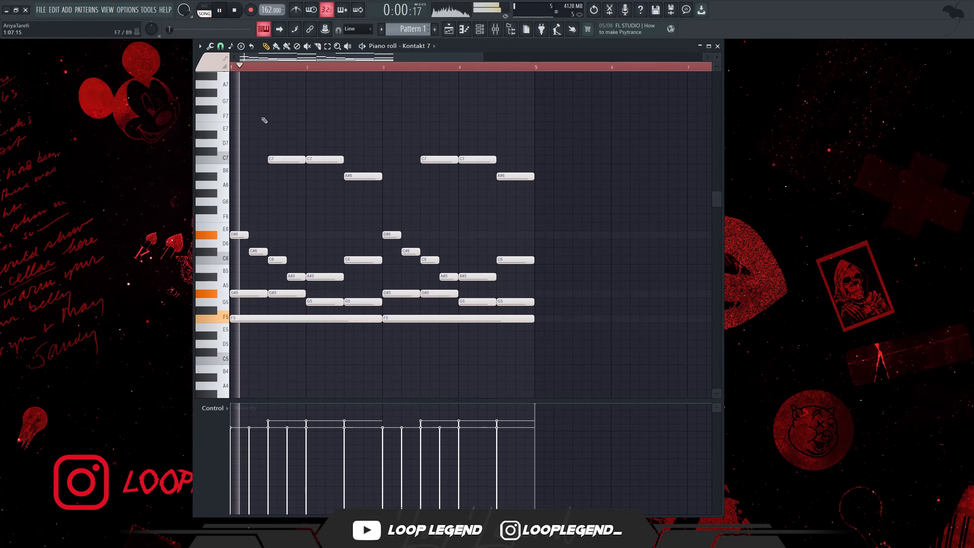
click(271, 119)
drag(277, 119, 306, 120)
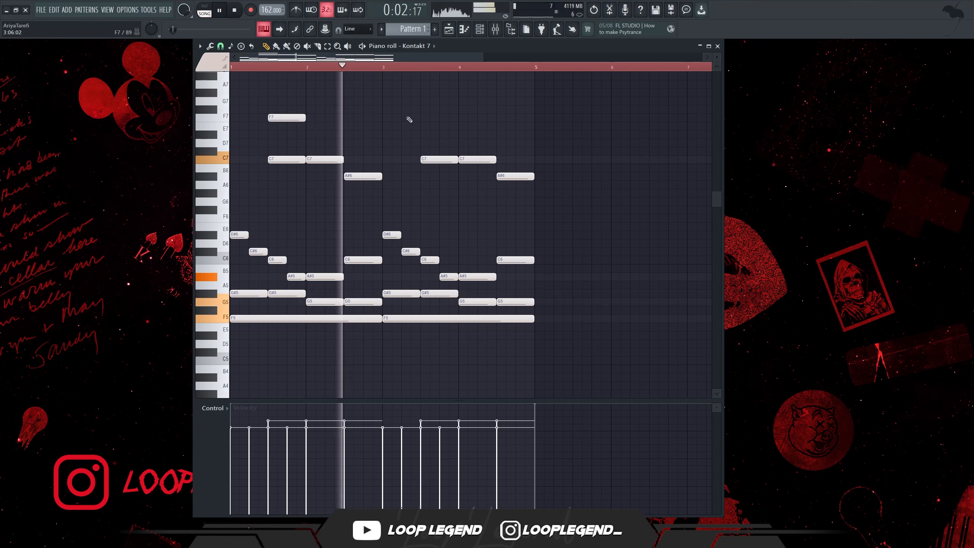
Step: Add a two-beat D#7 on beat 1 and a C#7 on beat 3 of bar 4
click(469, 126)
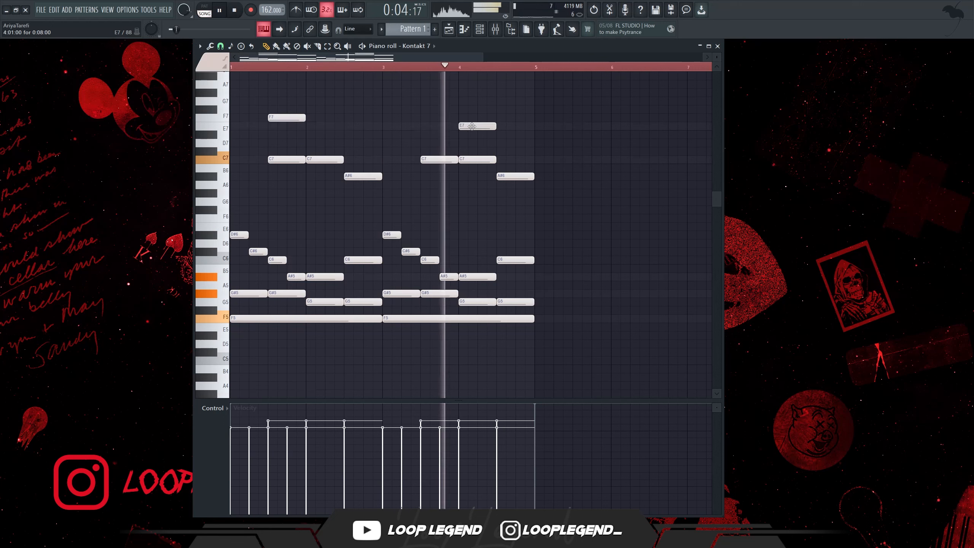
key(space)
key(space)
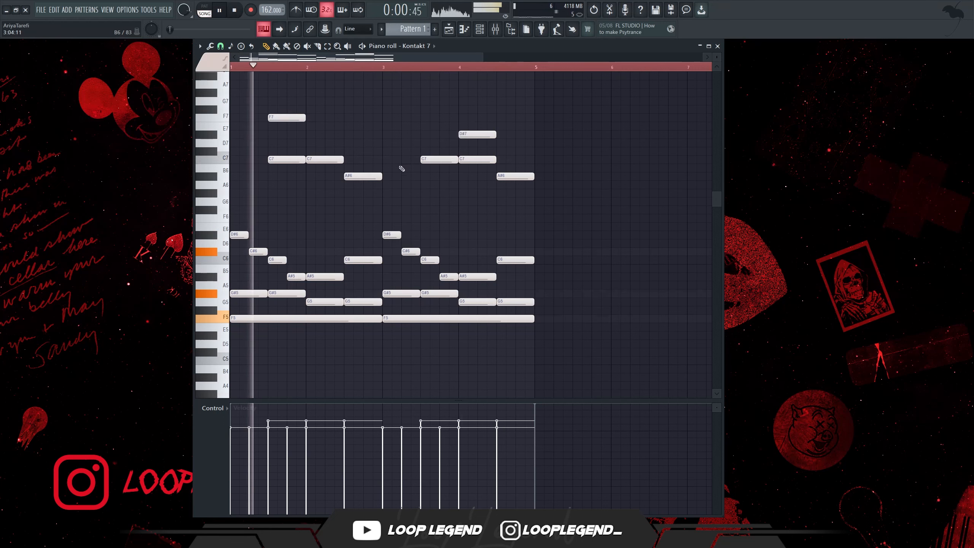
drag(474, 127, 473, 134)
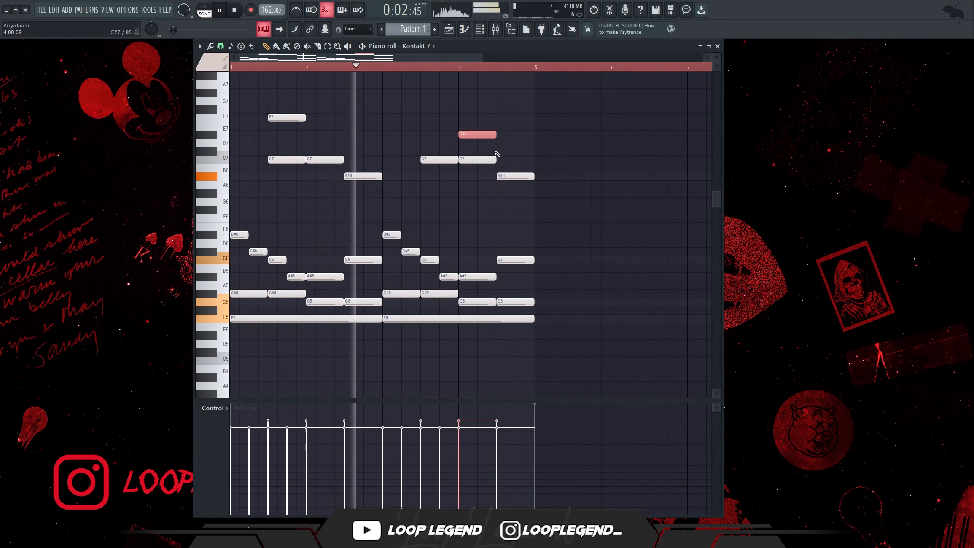
click(509, 151)
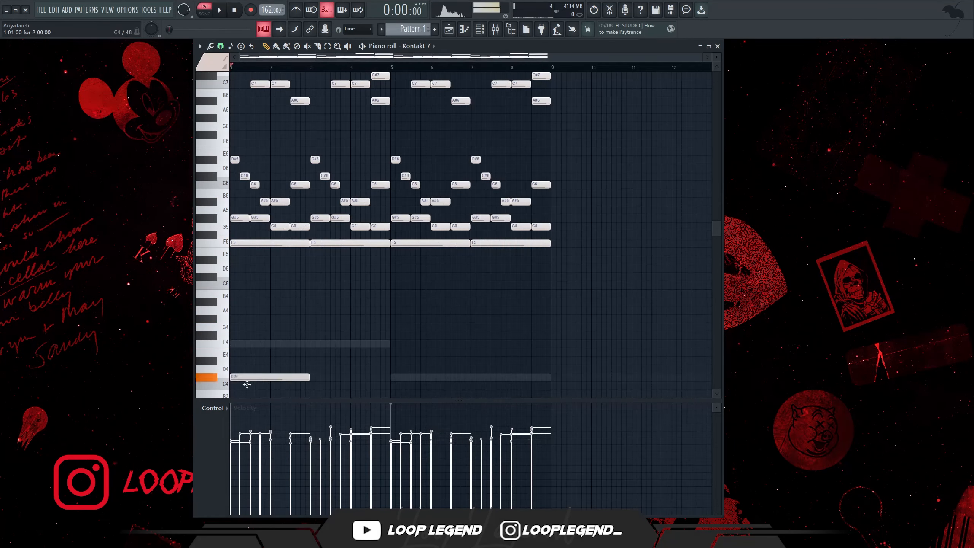
Step: Delete the low F3 note and add an F4 at bar 1 and a C#4 at bar 5, following the bass ghost notes
scroll(246, 353, down, 5)
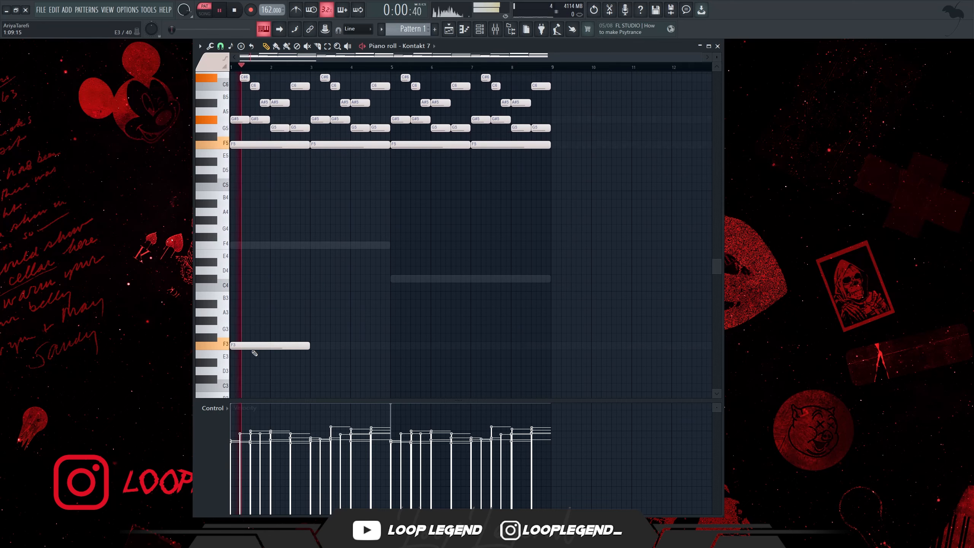
right_click(253, 346)
click(239, 245)
click(398, 278)
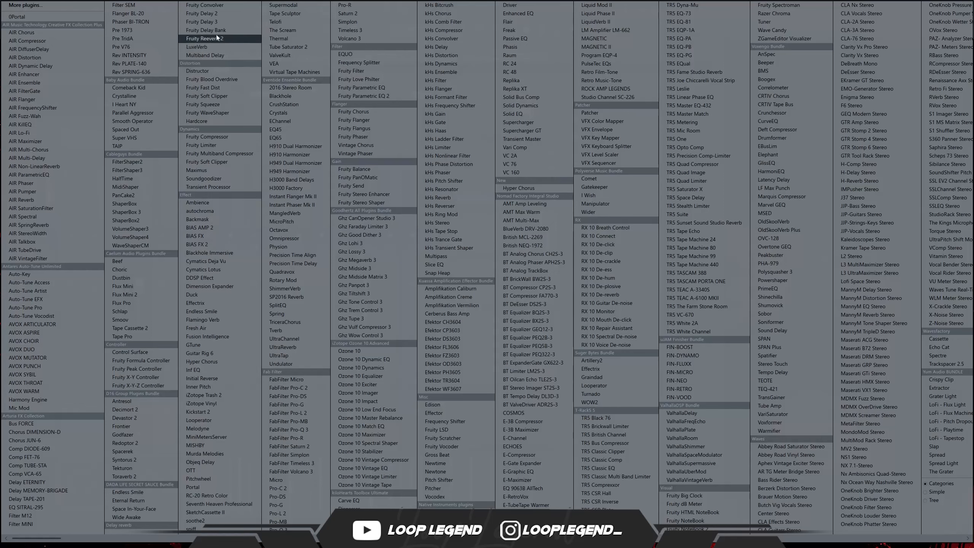
Step: Insert Fruity Delay 3 on the Kontakt 7 mixer track and apply its Ping pong preset
click(216, 22)
key(space)
right_click(146, 237)
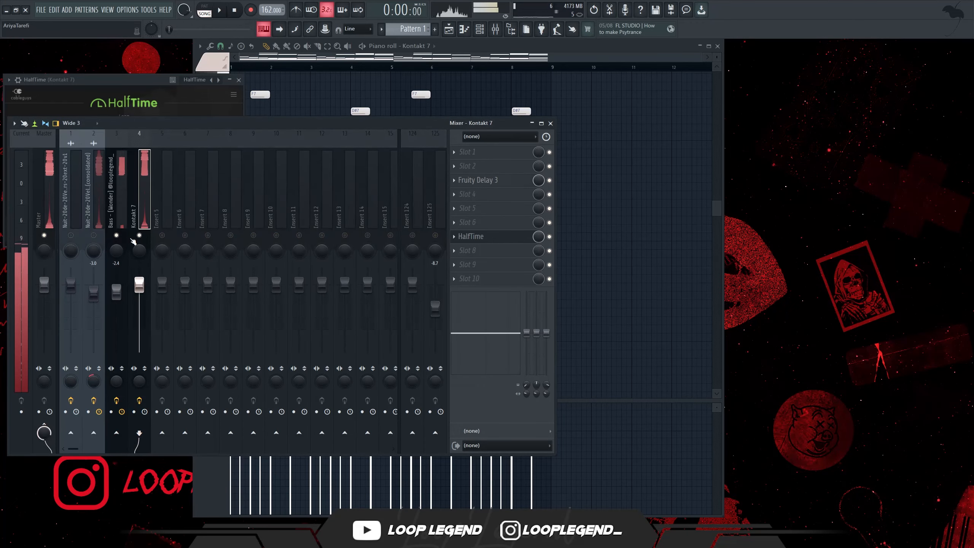
click(476, 183)
click(368, 132)
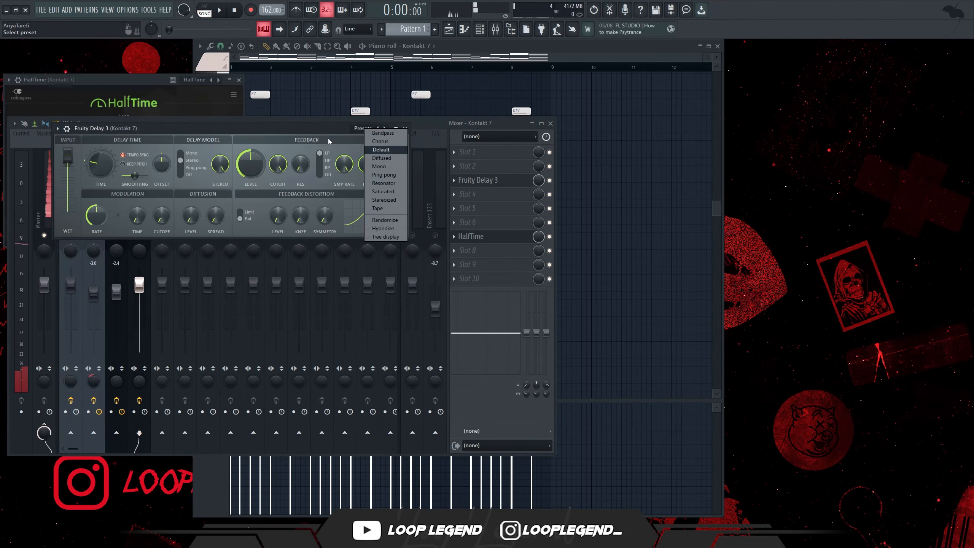
click(383, 174)
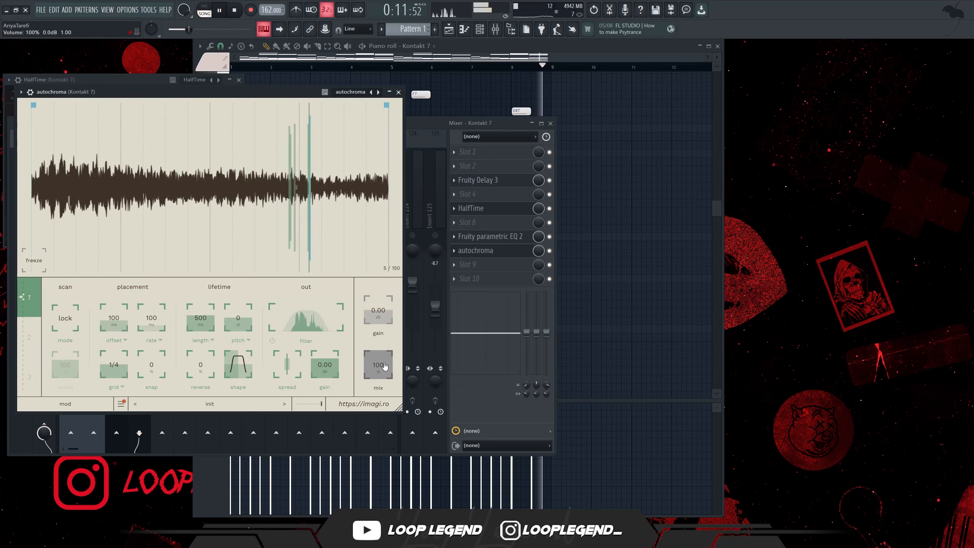
Step: Lower autochroma's mix and insert SketchCassette II in effect slot 10 of the Kontakt 7 mixer track
drag(385, 365, 385, 422)
key(Escape)
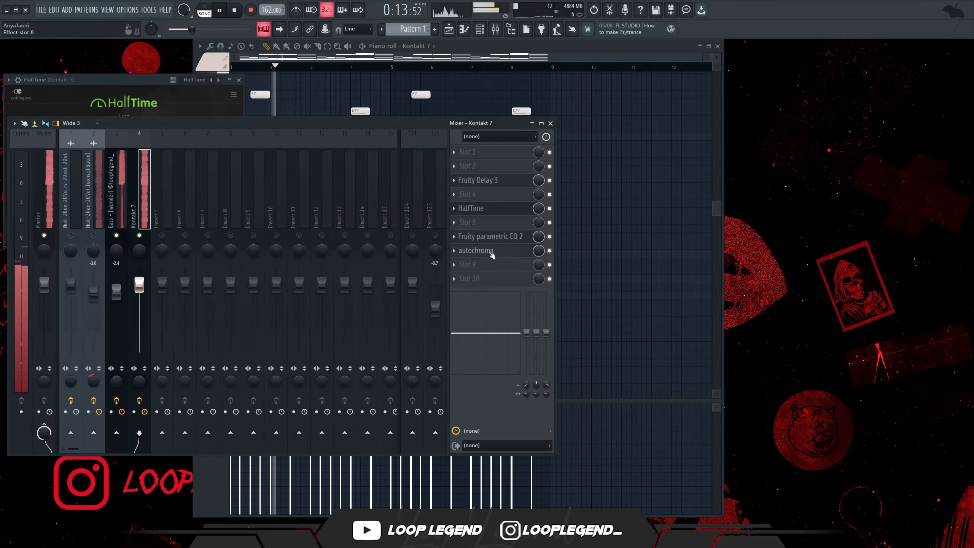
click(488, 282)
click(210, 515)
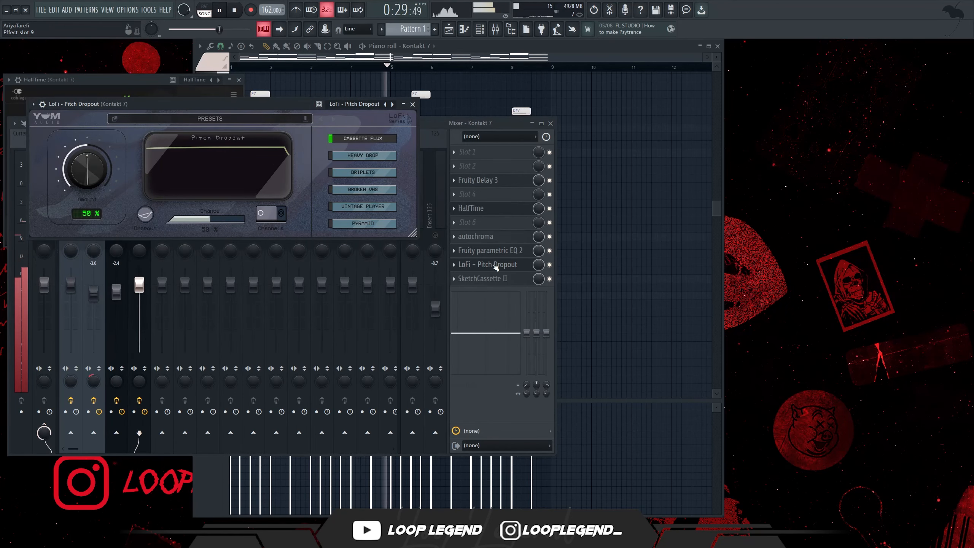
drag(492, 239, 493, 211)
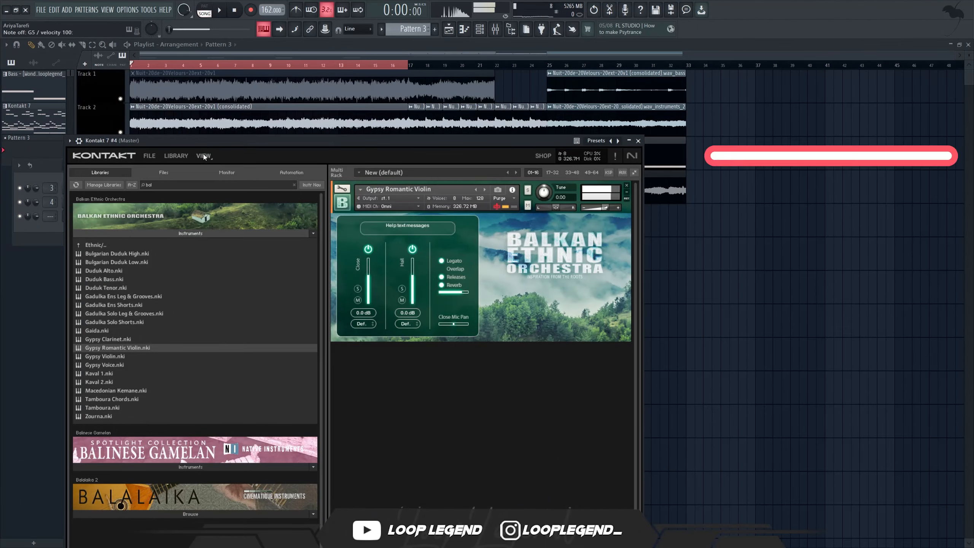
Step: Hide the side pane in the Kontakt 7 instance holding the Gypsy Romantic Violin
click(203, 155)
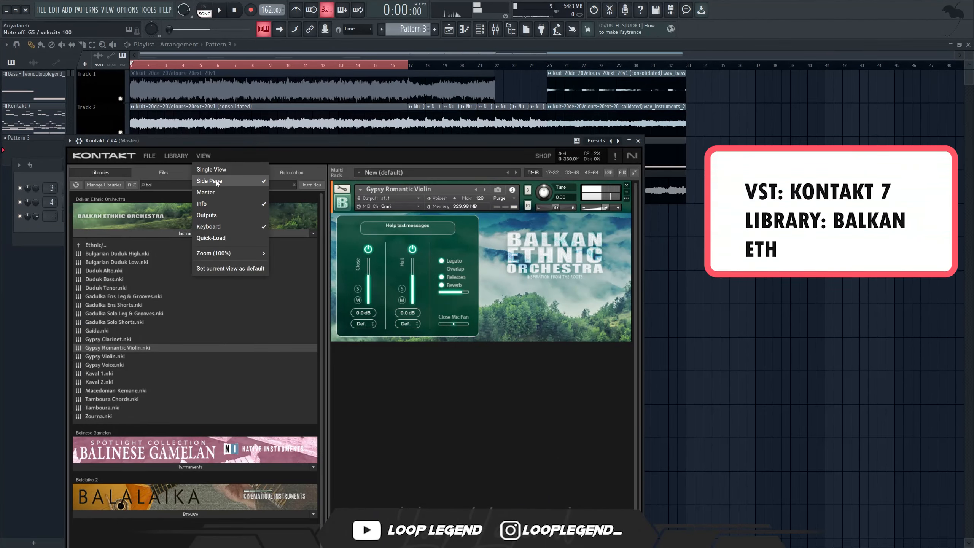
click(215, 179)
click(274, 216)
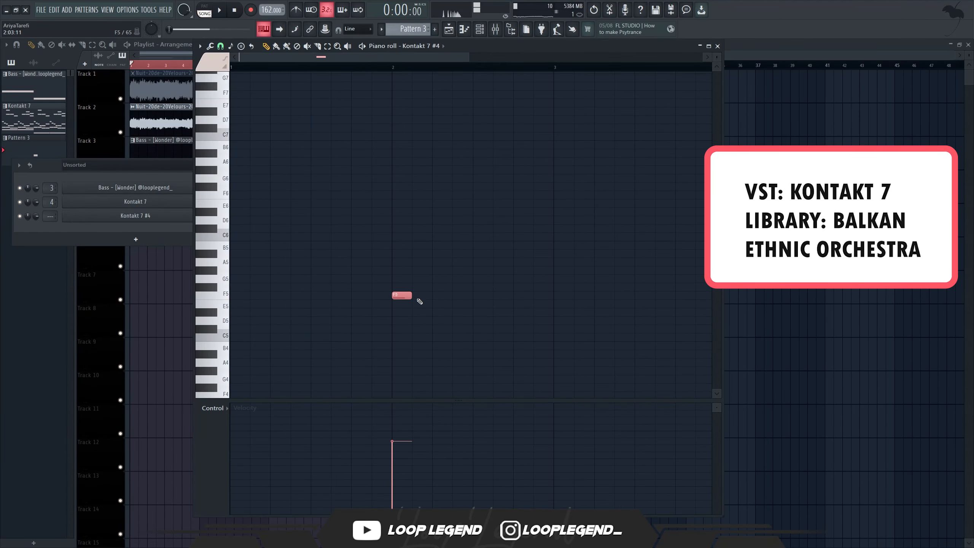
Step: Lengthen the violin's F5 note at bar 2 to one beat and duplicate it twice
drag(411, 295, 432, 295)
key(ctrl+b)
key(ctrl+b)
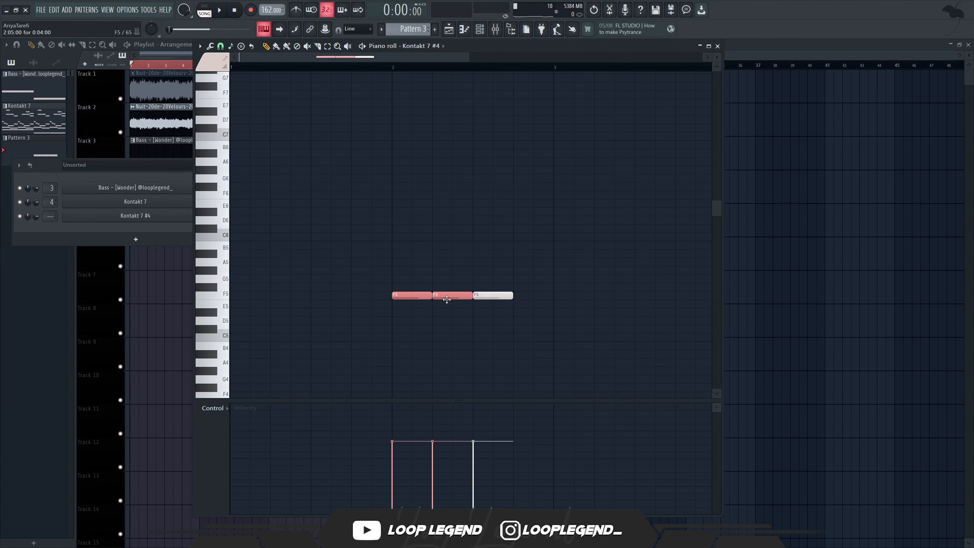
Step: Raise the first two violin notes to G#5 and G5, and hold the final F5 note until bar 5
key(space)
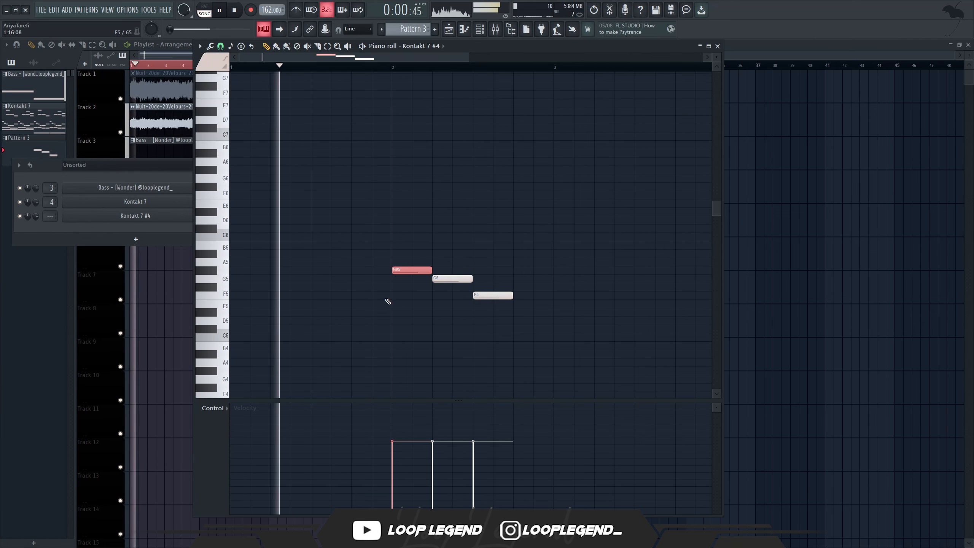
scroll(397, 300, down, 2)
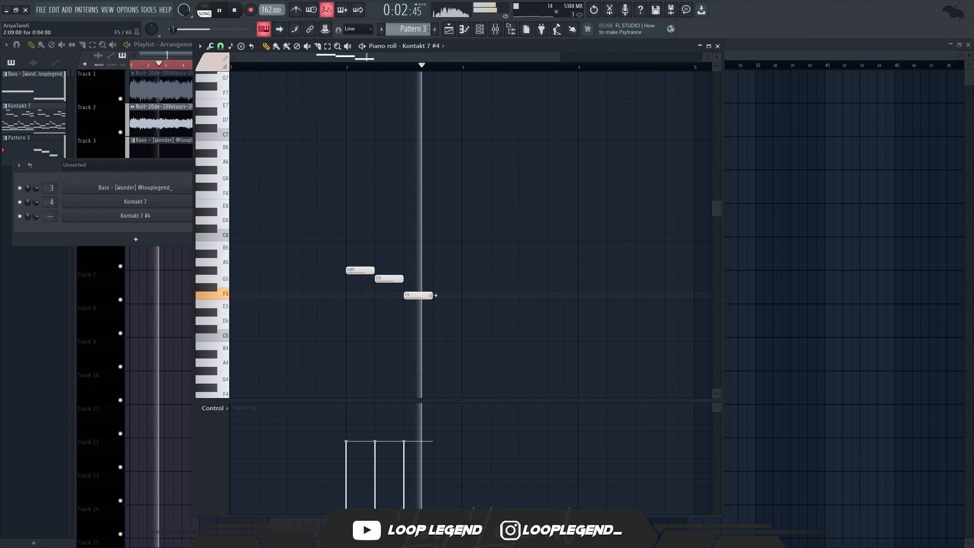
drag(432, 295, 578, 295)
scroll(476, 337, down, 1)
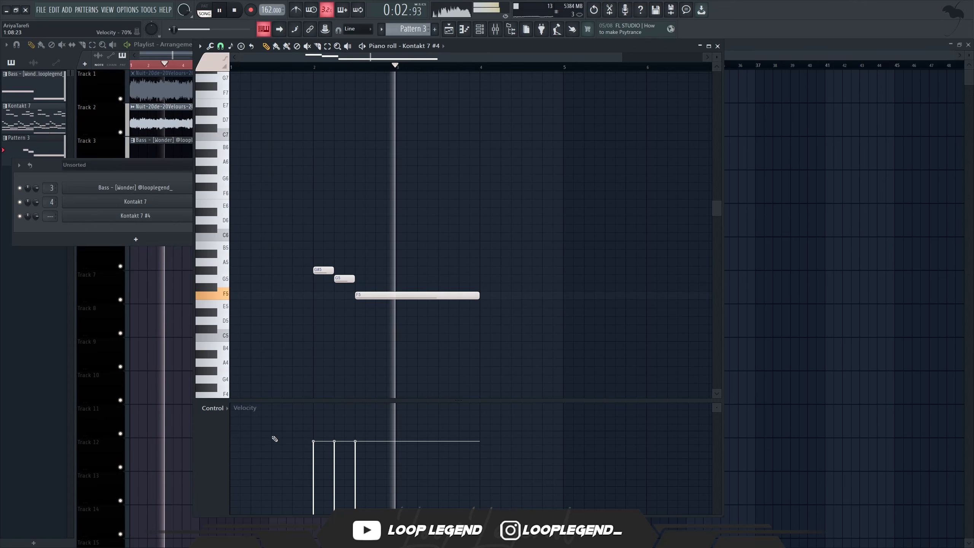
key(space)
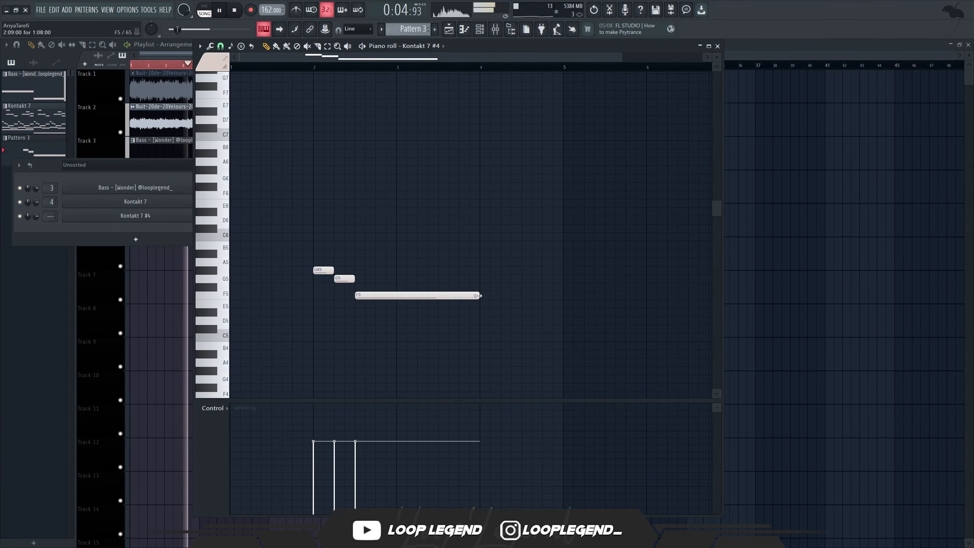
drag(483, 298, 563, 295)
Step: Draw a channel volume curve for the violin that is high on the first two notes, dips, and swells across F5
click(221, 408)
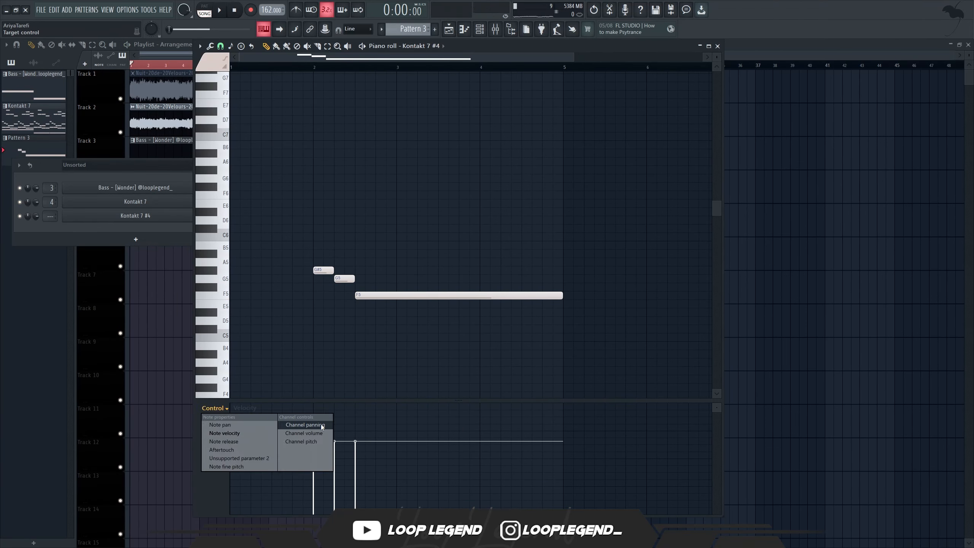
click(309, 433)
mouse_move(565, 460)
mouse_down()
mouse_move(496, 459)
mouse_move(393, 476)
mouse_move(317, 422)
mouse_up()
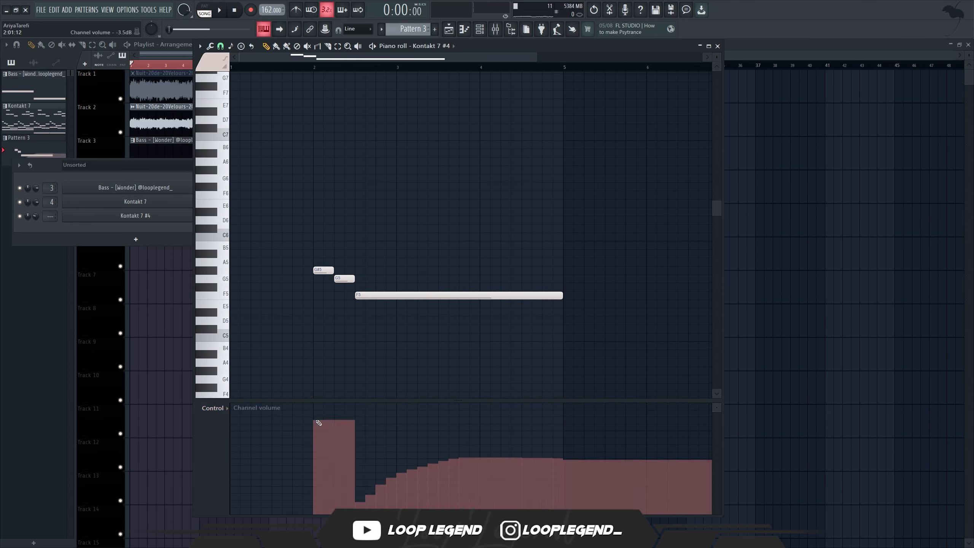
key(space)
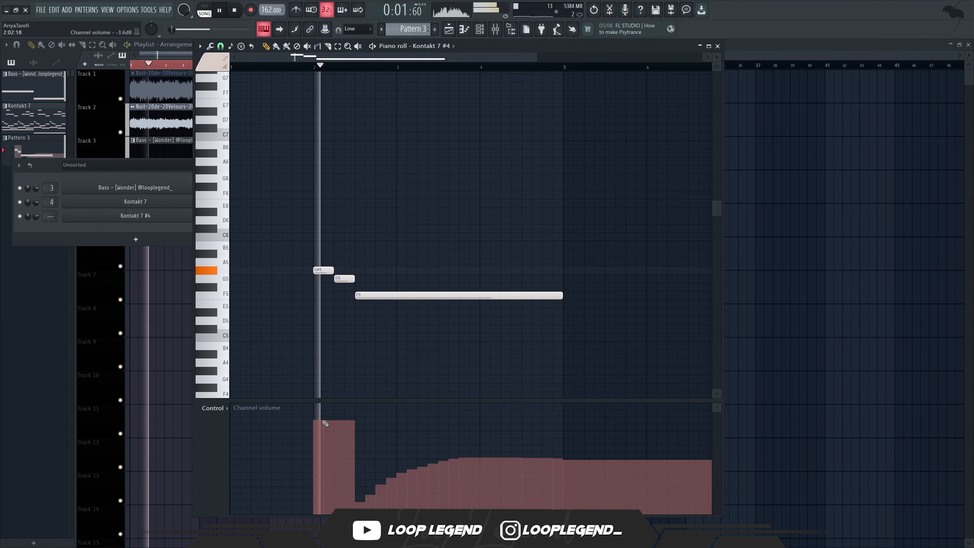
Step: Lower the channel volume over the first two violin notes and redraw a higher, gentler swell across the long F5
drag(356, 436, 315, 436)
key(space)
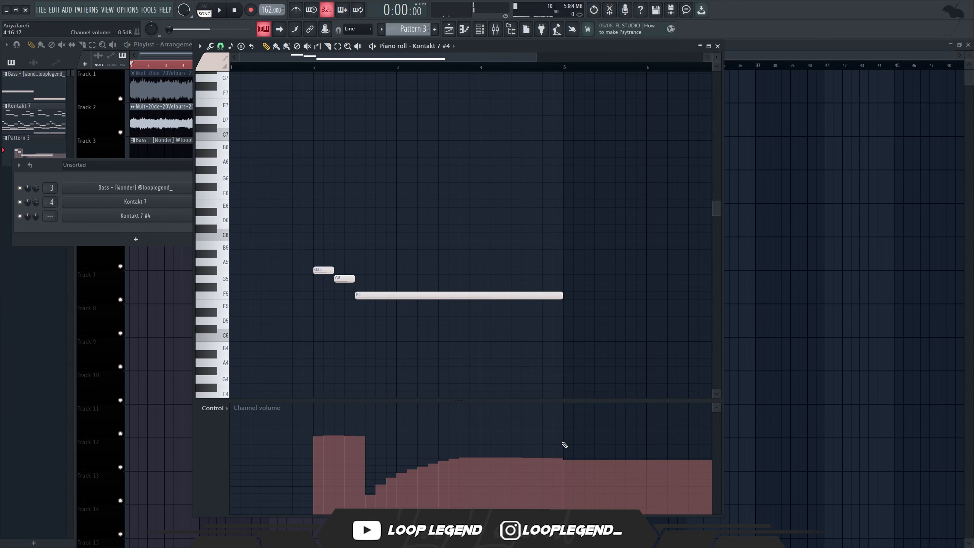
drag(562, 441, 460, 451)
drag(386, 463, 366, 466)
key(space)
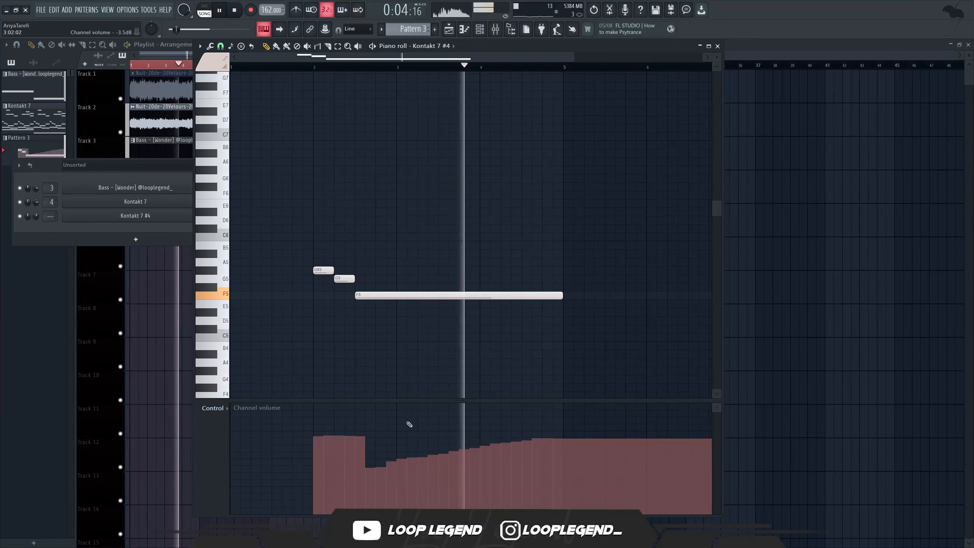
scroll(554, 310, down, 1)
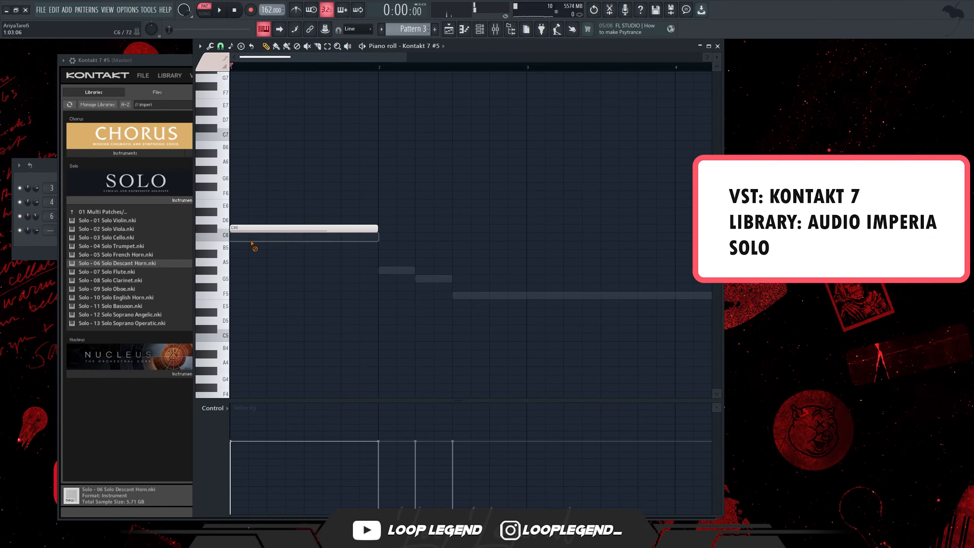
Step: Add a C6 note on beat 2 and an F5 note on beat 3 of bar 1 below the horn's C#6 note
key(space)
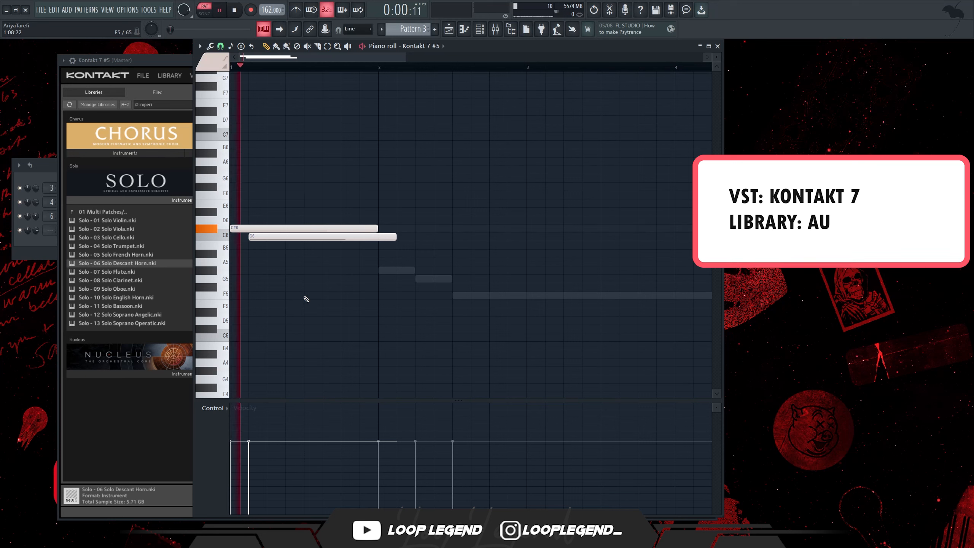
click(309, 295)
drag(351, 314, 389, 289)
key(space)
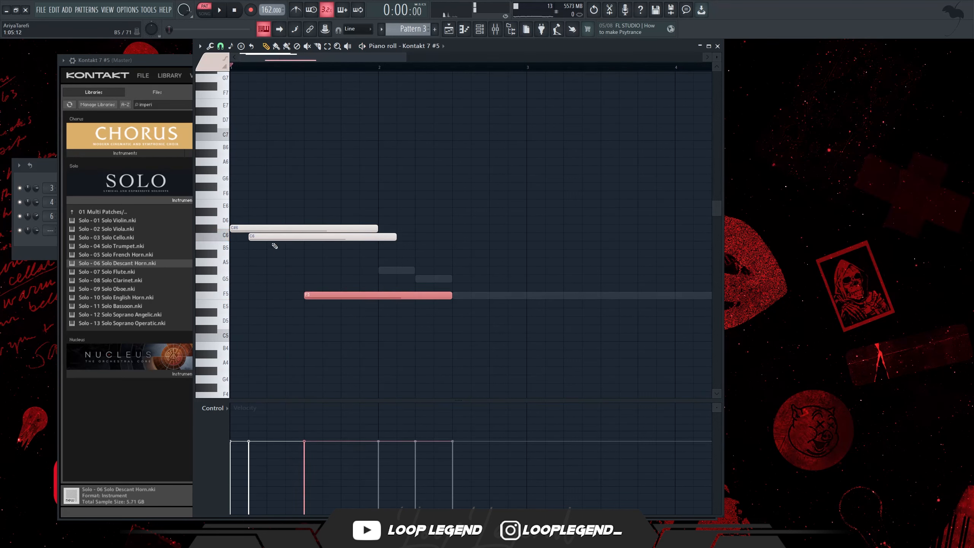
key(space)
drag(272, 240, 290, 240)
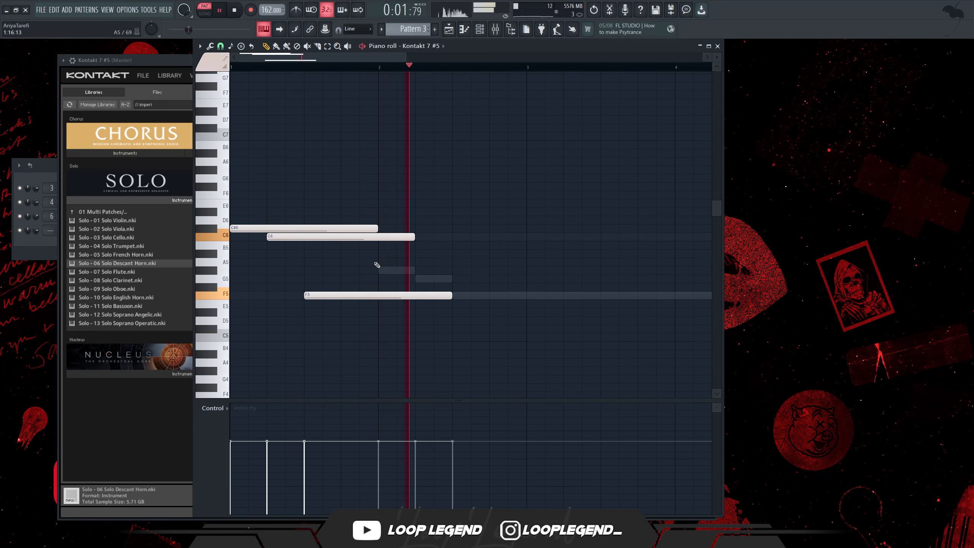
Step: Resize the upper horn notes, holding F5 until bar 3, and place a one-bar F4 note starting at bar 2
click(377, 264)
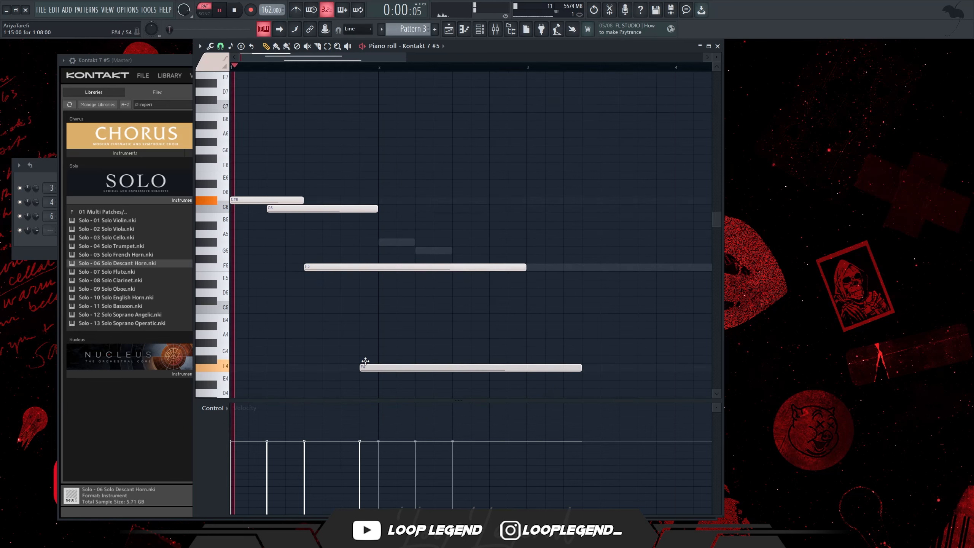
drag(364, 366, 384, 366)
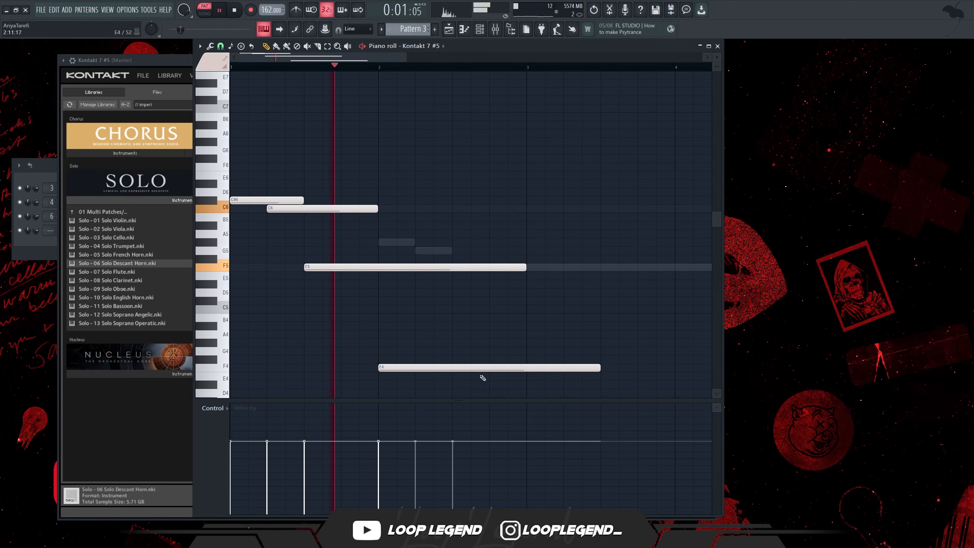
drag(599, 367, 526, 367)
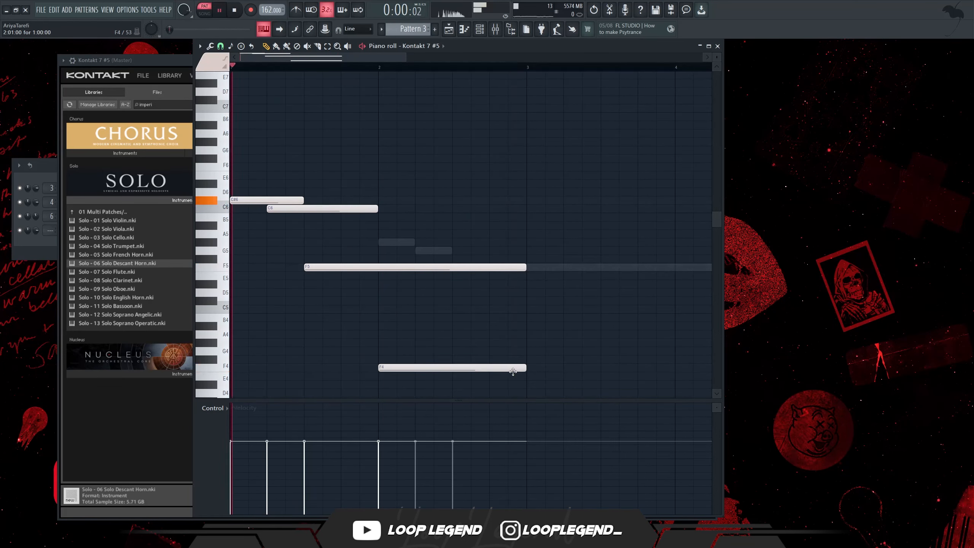
Step: Transpose the F4 note at bar 2 up two octaves and play the pattern back
scroll(460, 383, down, 2)
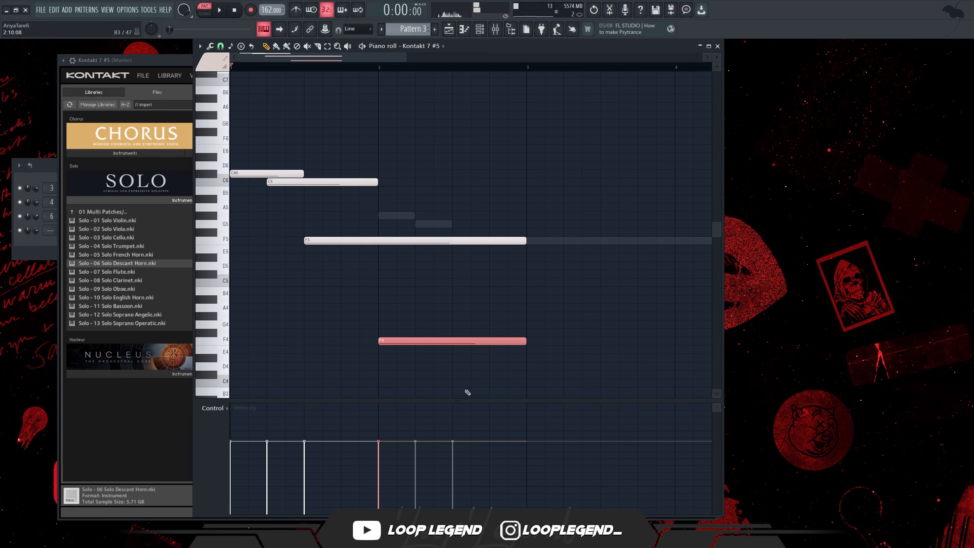
key(ctrl+Up)
key(ctrl+Up)
key(space)
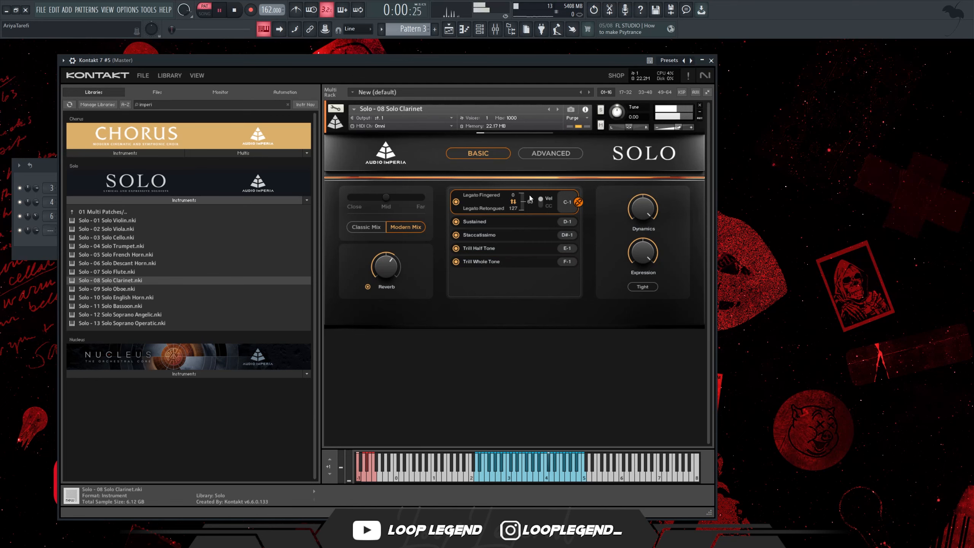
Step: Insert Fruity Parametric EQ 2 in effect slot 6 of the Kontakt 7 #5 mixer track and switch to its next preset
click(463, 34)
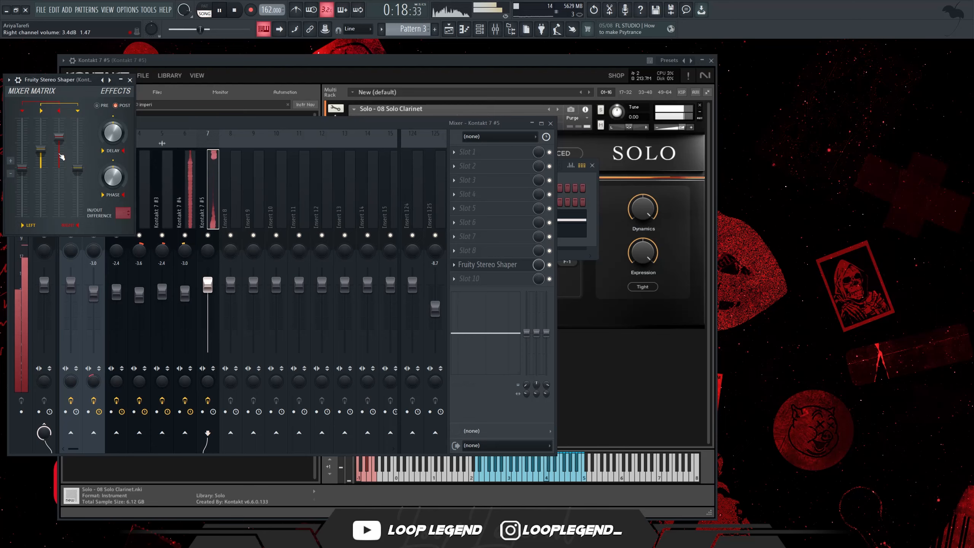
click(480, 280)
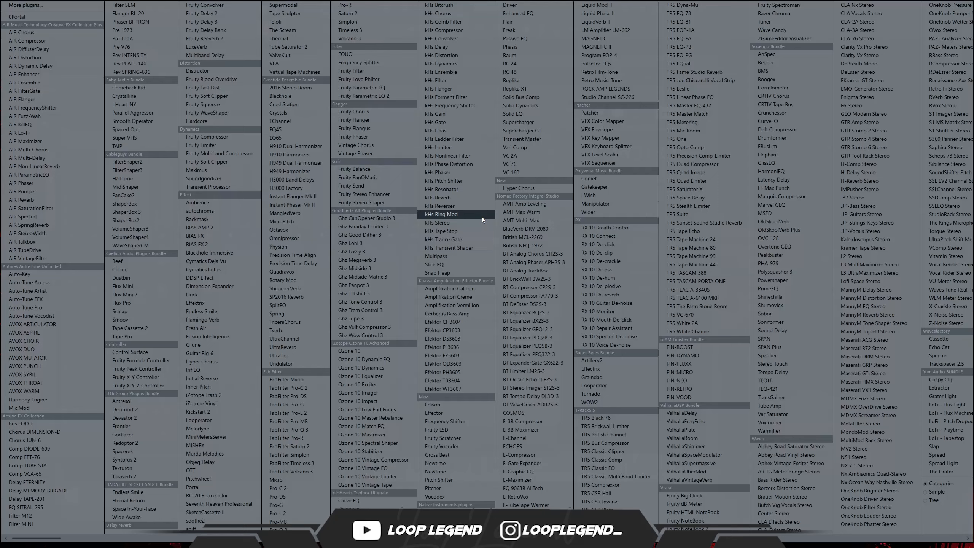
click(371, 98)
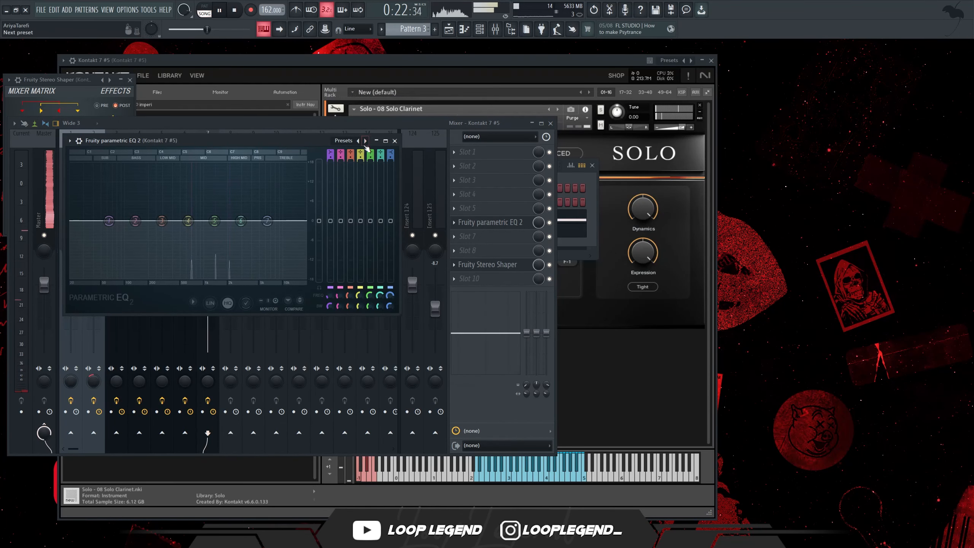
click(365, 141)
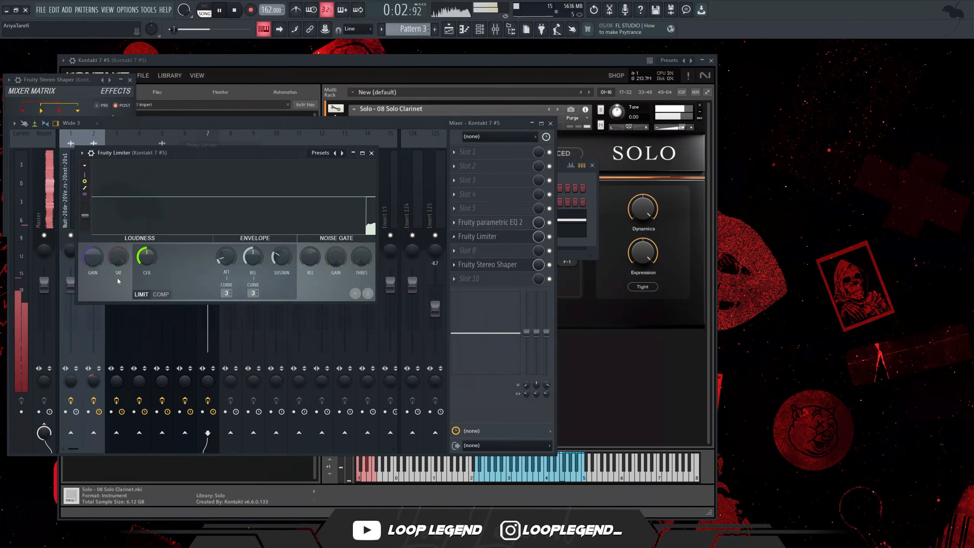
Step: Switch the Fruity Limiter in effect slot 7 to compressor mode and adjust its threshold
click(168, 294)
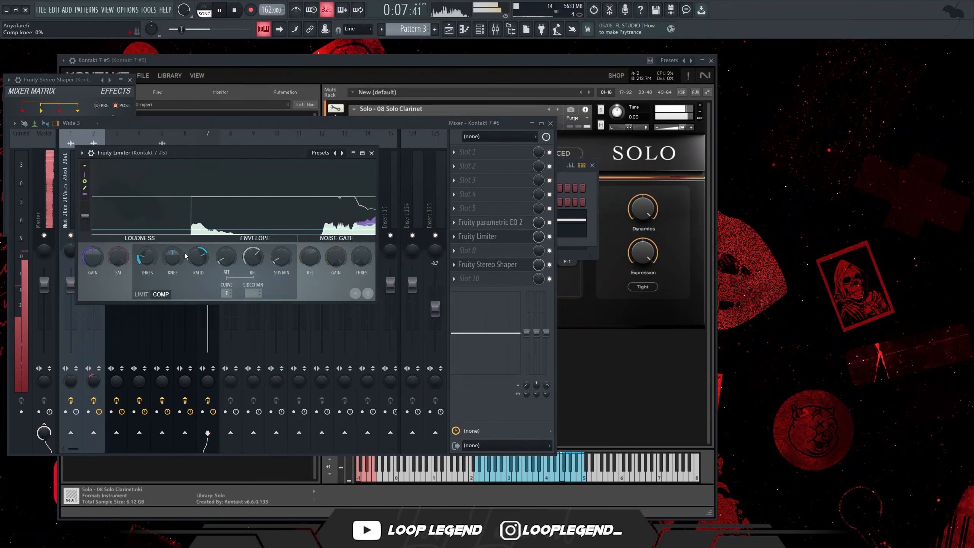
drag(147, 256, 147, 249)
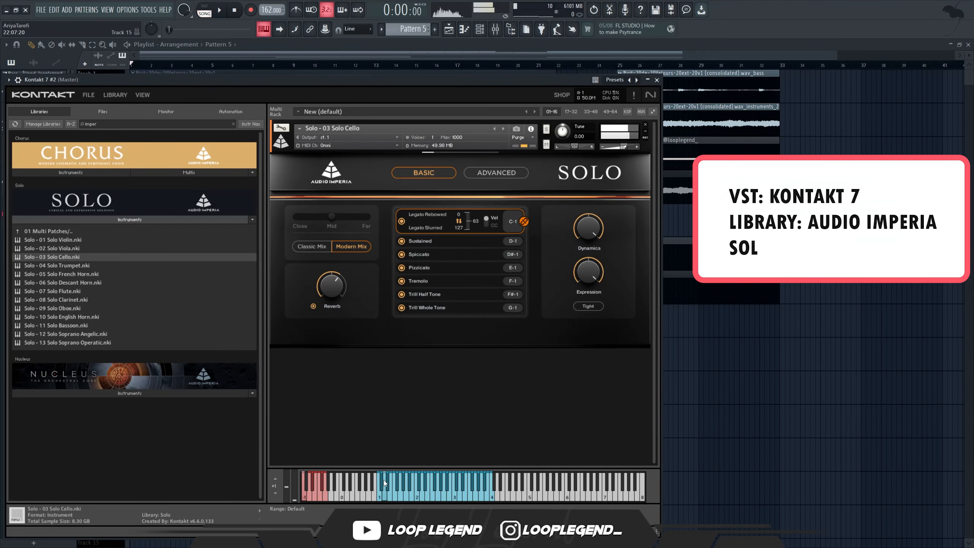
Step: In the Solo Cello's empty piano roll, place a G5 note across bars 1 and 2 and a one-bar C#5 at bar 2
key(F7)
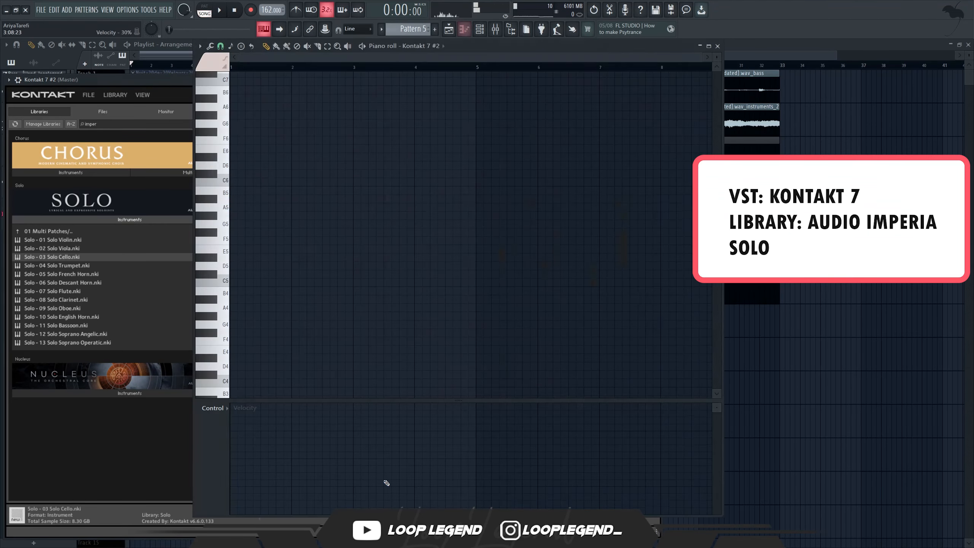
mouse_move(229, 394)
mouse_down()
mouse_move(226, 407)
mouse_move(228, 397)
mouse_up()
key(space)
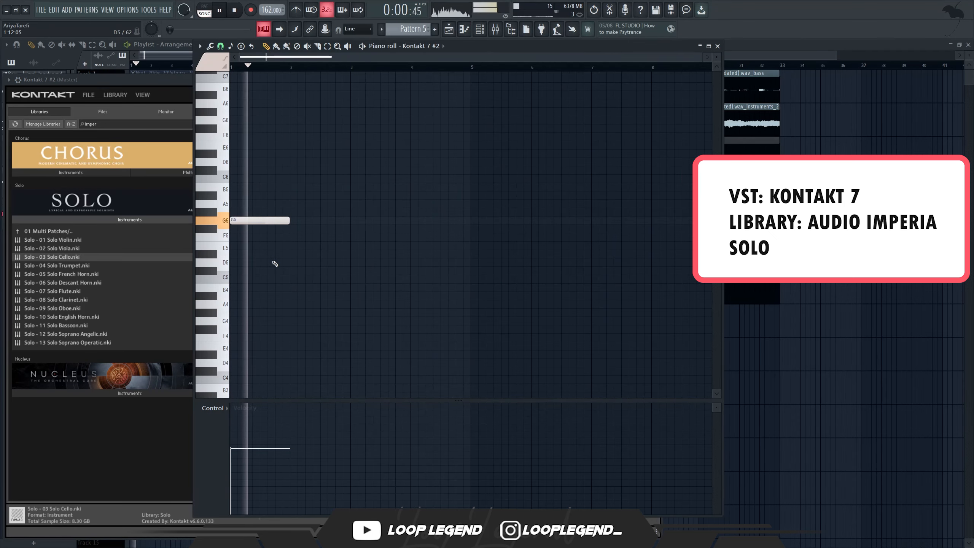
click(291, 270)
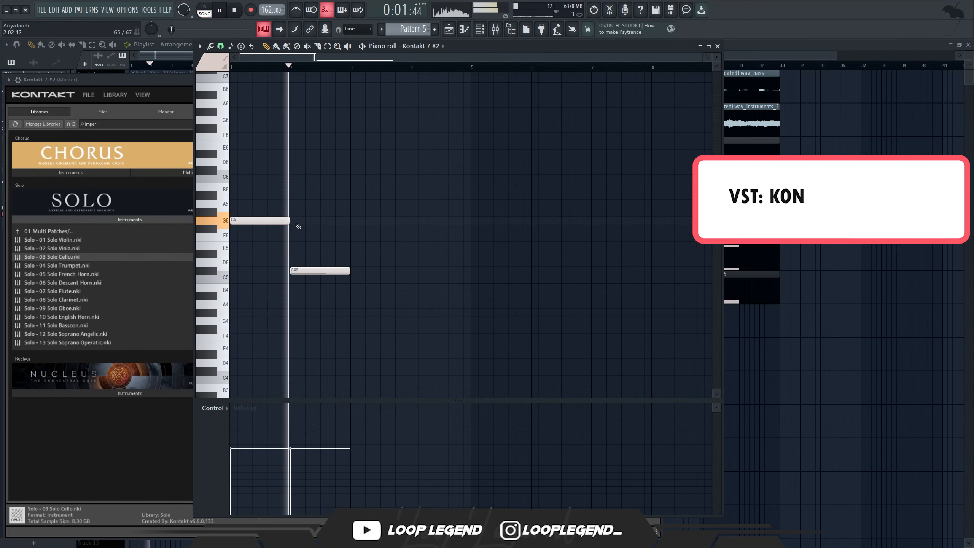
drag(290, 221, 350, 220)
key(space)
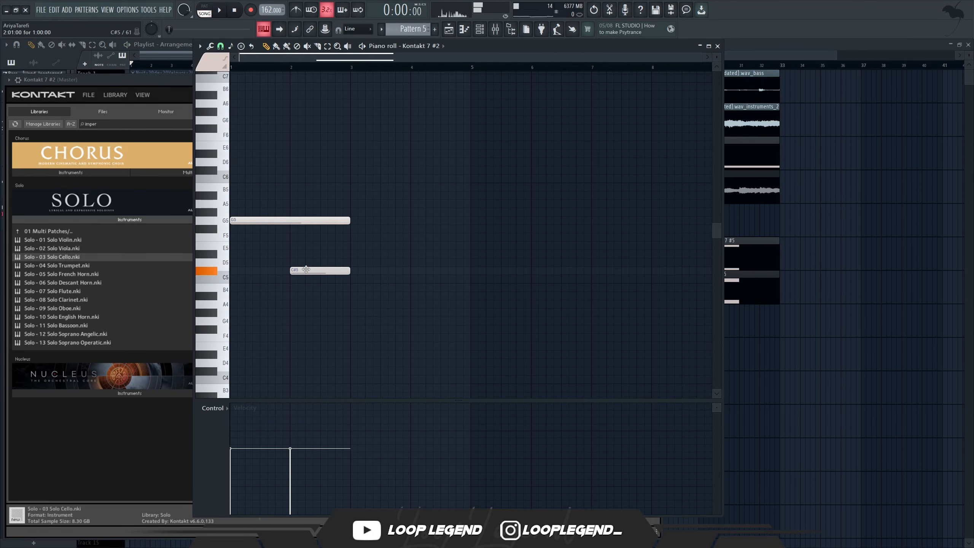
Step: Raise the cello's C#5 note to D#5 and add an F5 held from bar 3 to bar 5 under a lengthened G5
key(space)
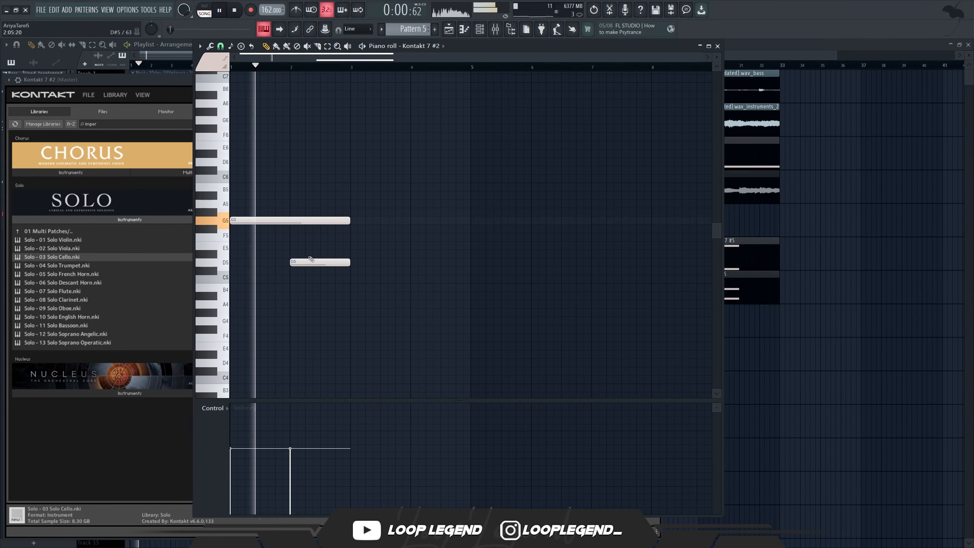
click(308, 262)
drag(345, 262, 347, 253)
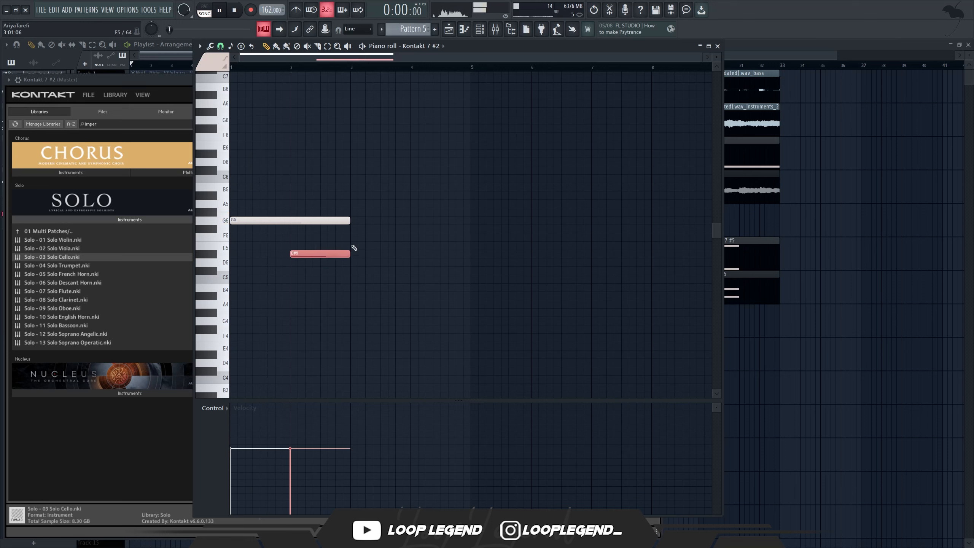
click(354, 237)
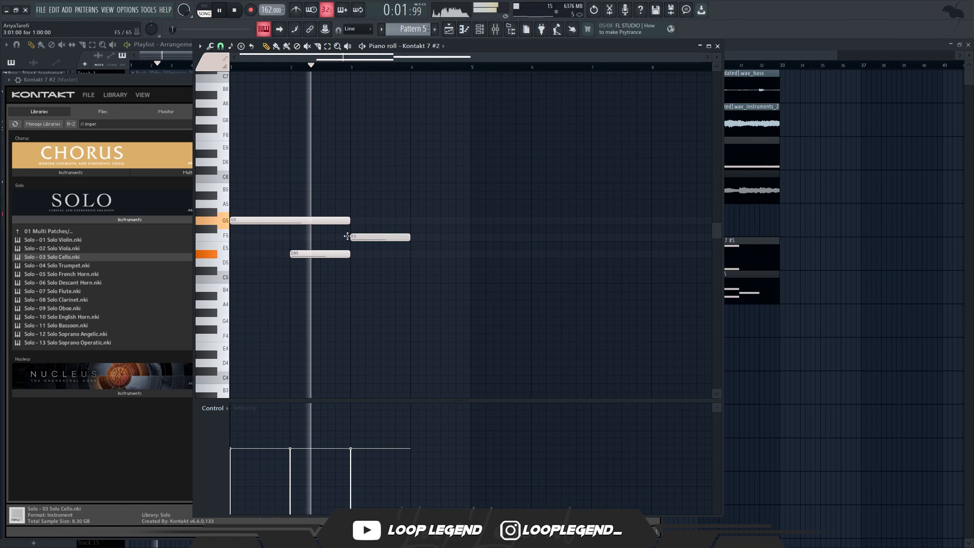
drag(349, 220, 464, 241)
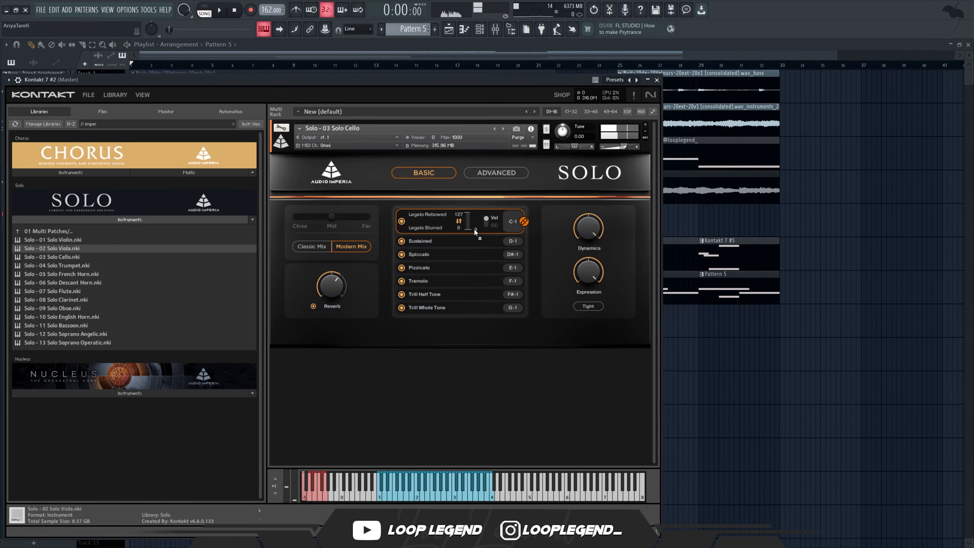
Step: Replace the Solo Cello with Solo - 02 Solo Viola and adjust the instrument's output volume
key(space)
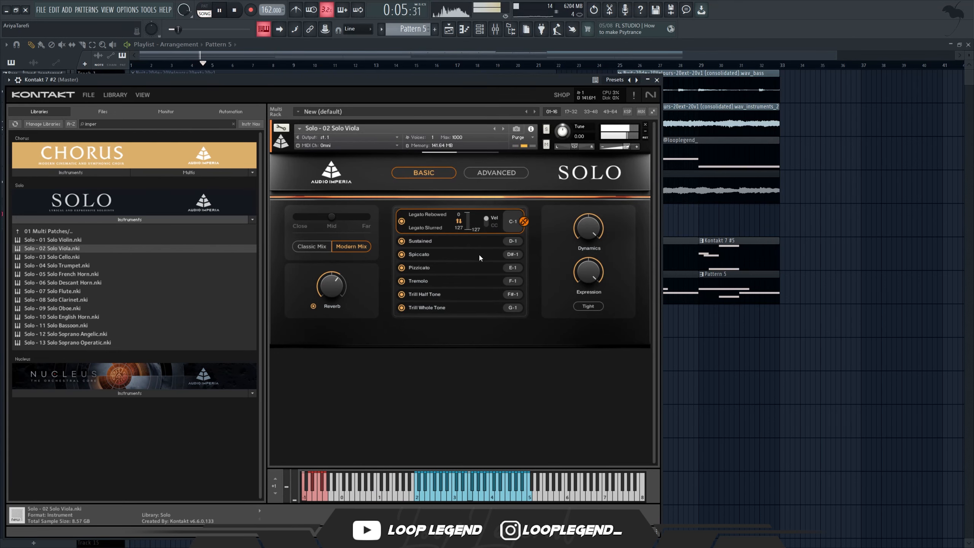
drag(622, 148, 620, 150)
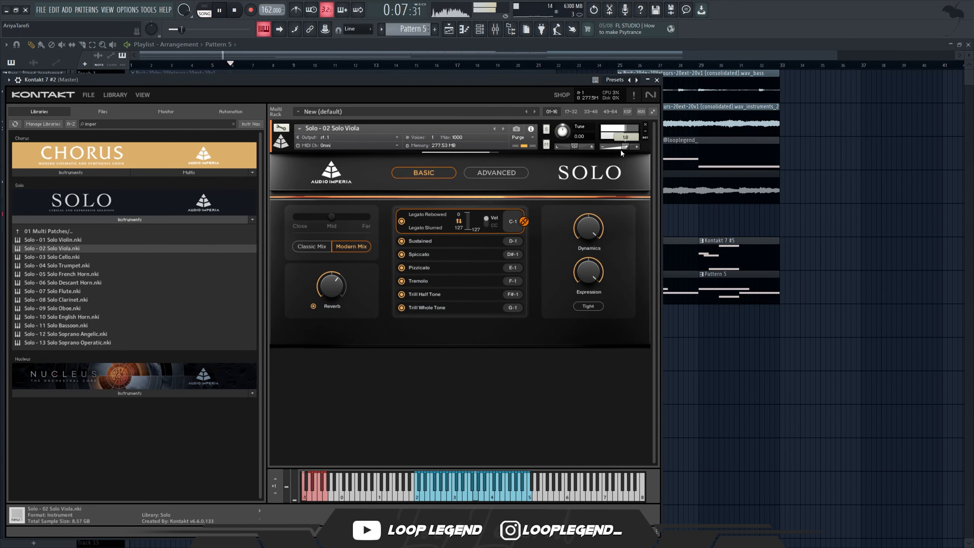
click(656, 79)
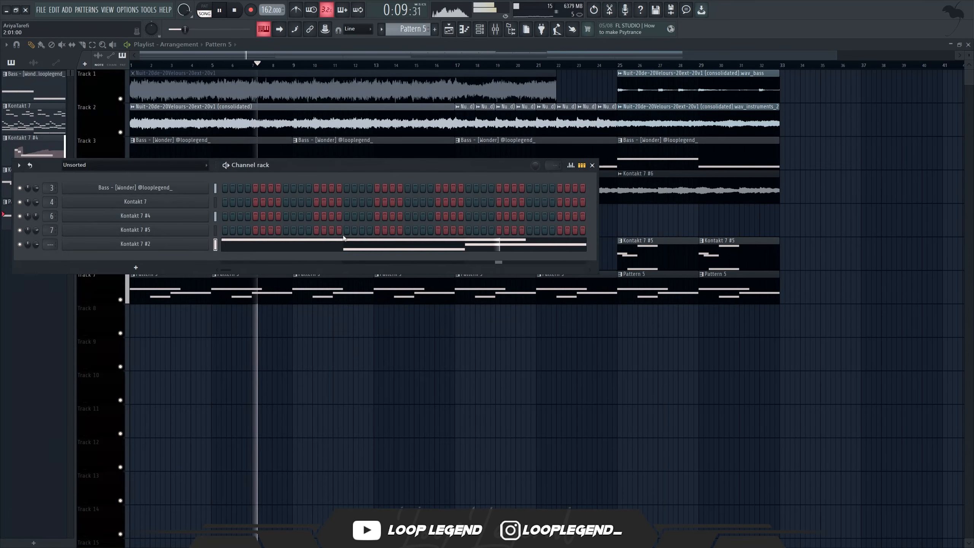
Step: Assign the Kontakt 7 #2 viola channel to its own mixer track and set its Crystalline dry/wet mix to 47%
key(ctrl+l)
key(F6)
key(space)
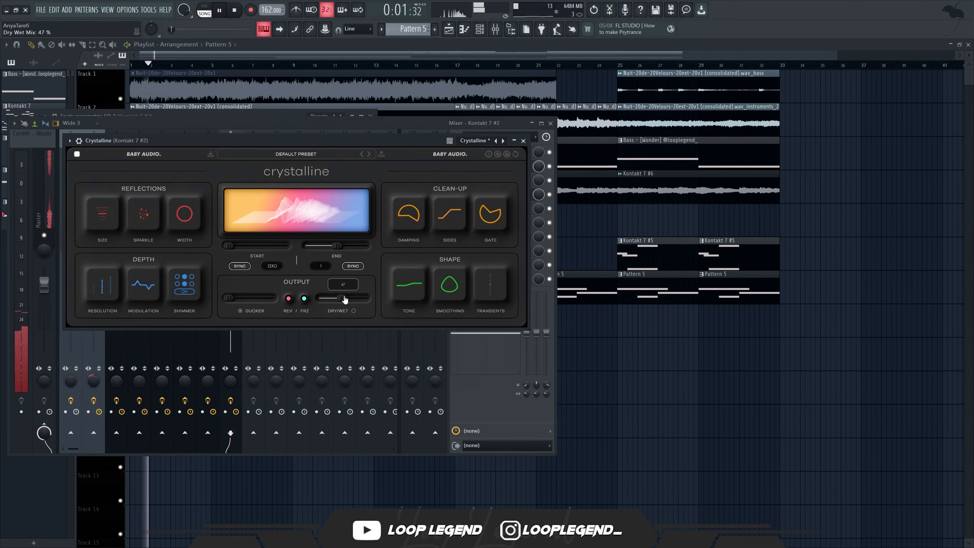
key(Escape)
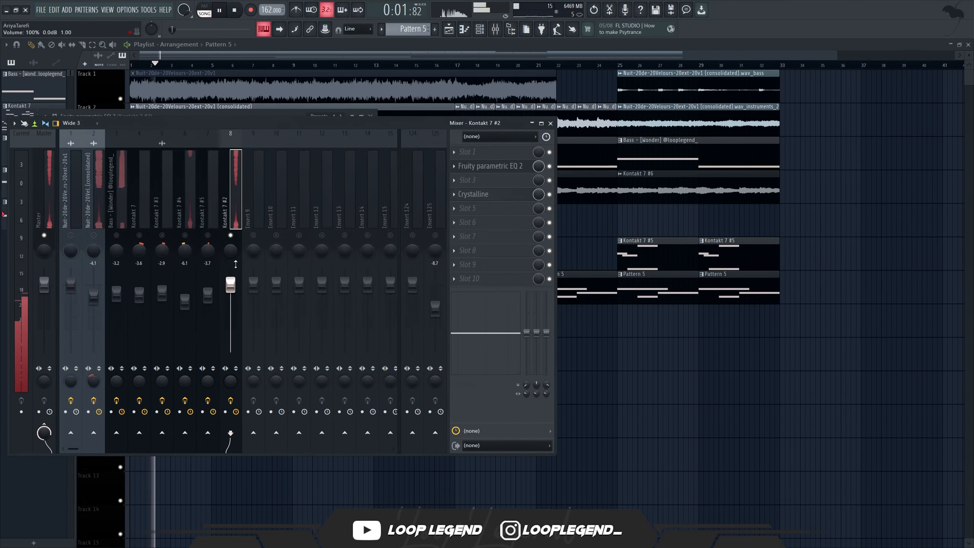
Step: Set the viola EQ's high-pass band to about 63 Hz, and insert a Fruity Limiter in slot 3 with a lowered compressor threshold
click(491, 165)
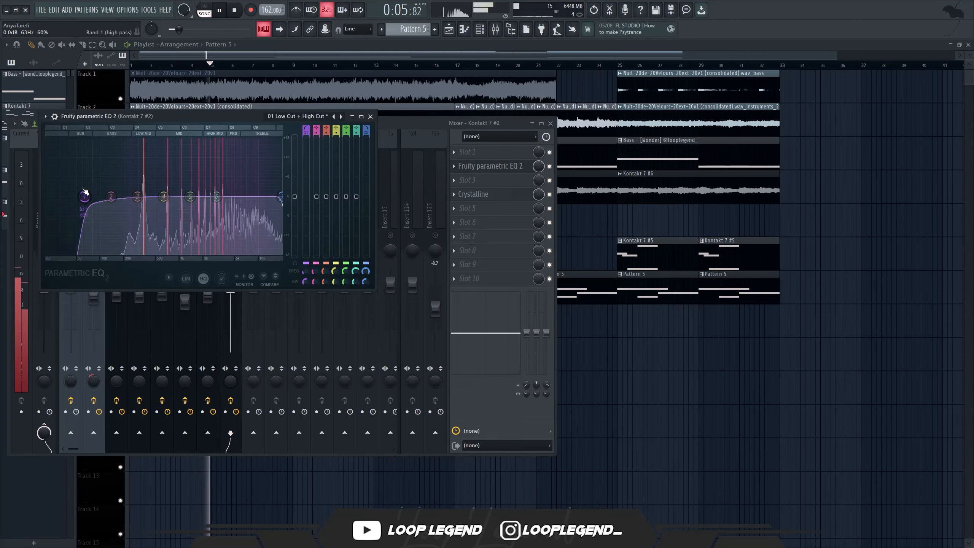
key(Escape)
click(484, 183)
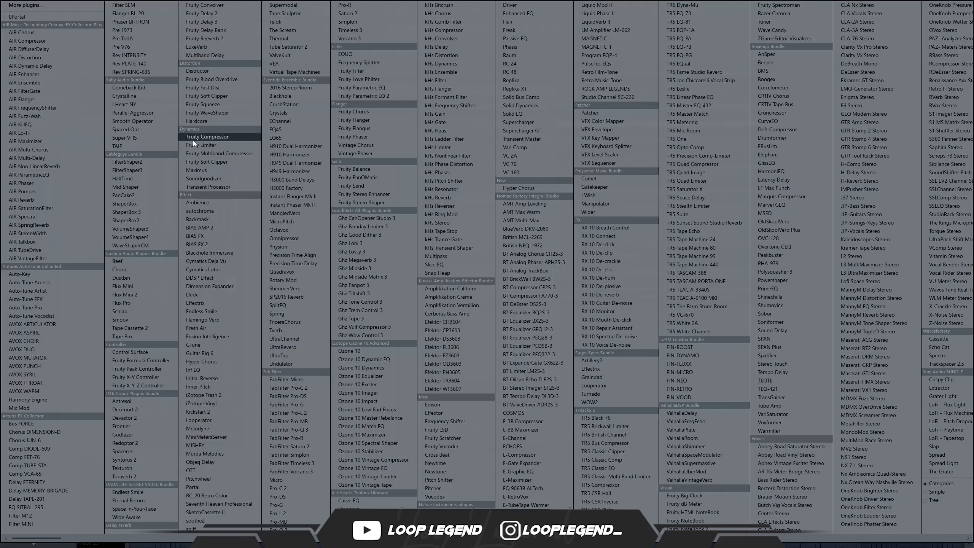
click(194, 140)
key(space)
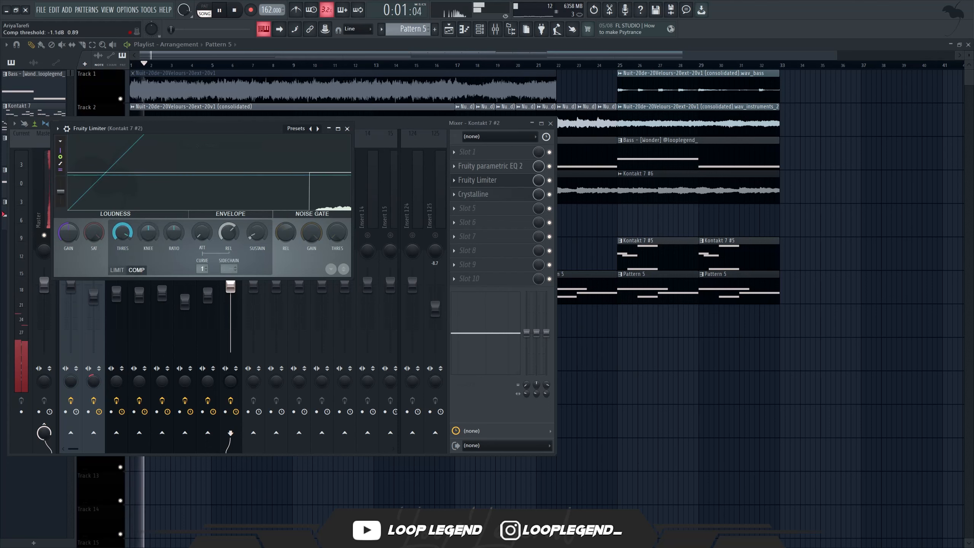
drag(122, 232, 123, 274)
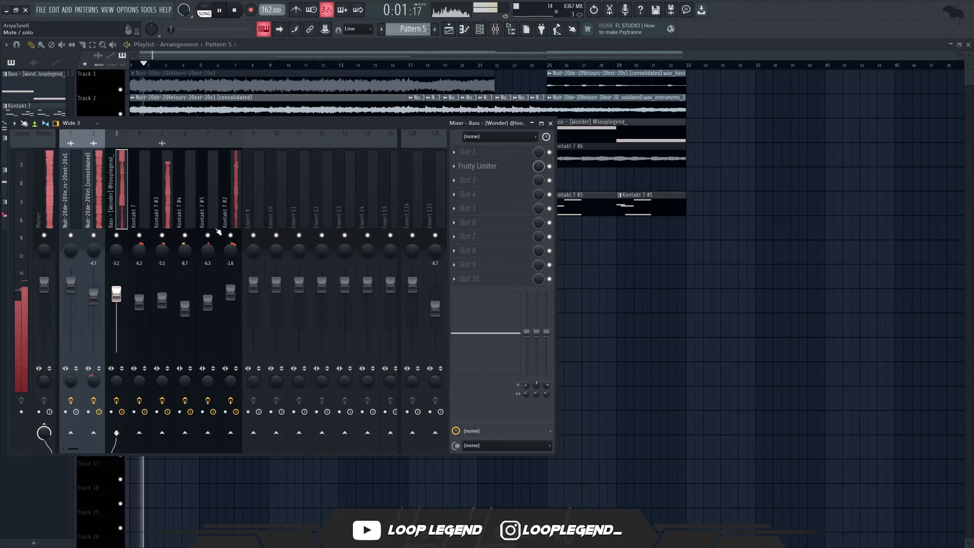
Step: Select the mixer tracks from the bass through Kontakt 7 #2 and route them to Insert 9
click(226, 223)
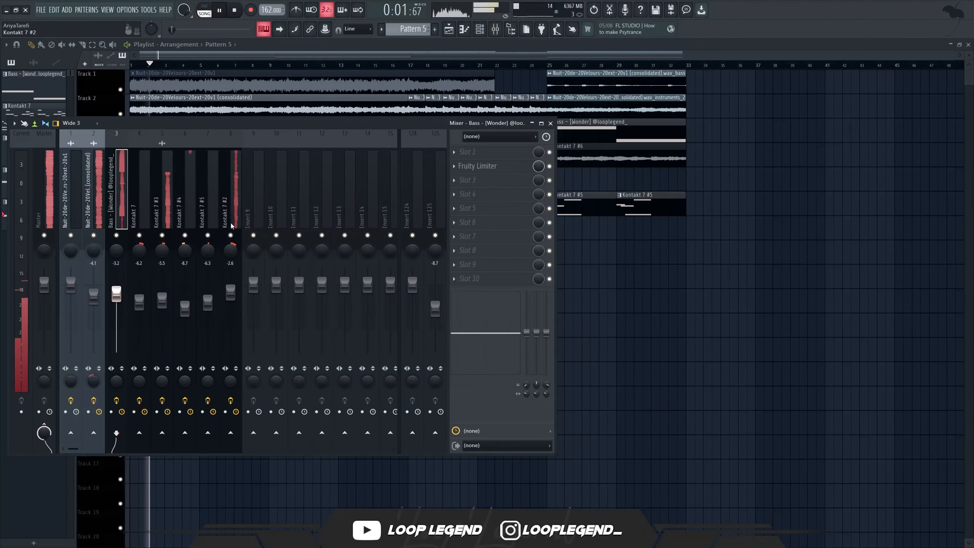
right_click(253, 432)
click(284, 441)
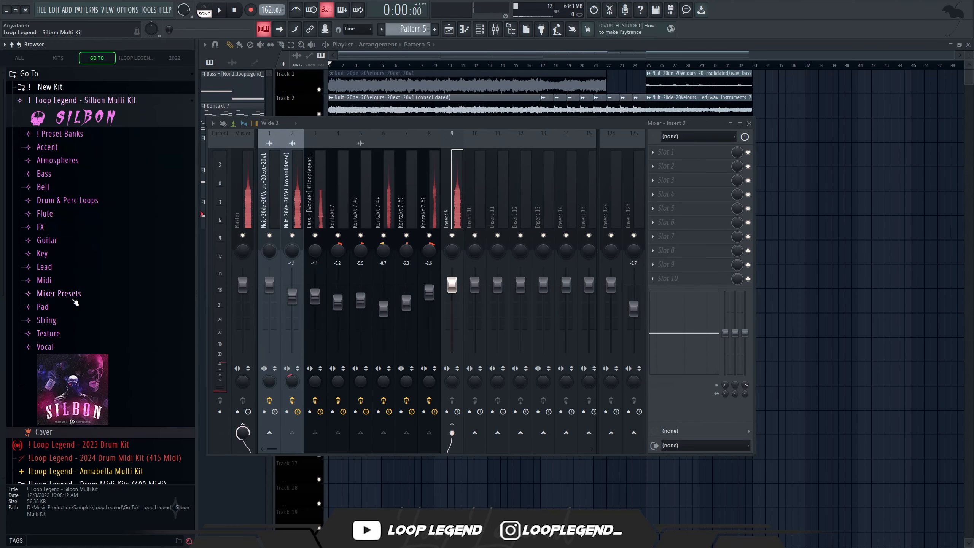
Step: Load an Ozone master mixer preset from the Silbon kit's Master (Sample) folder onto Insert 9 and play the arrangement
click(72, 299)
click(95, 276)
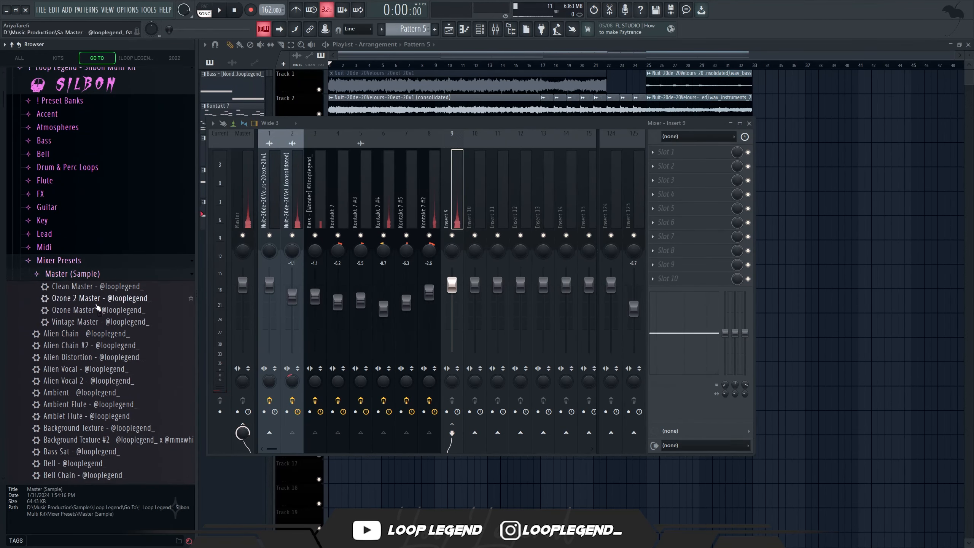
drag(96, 305, 457, 196)
key(space)
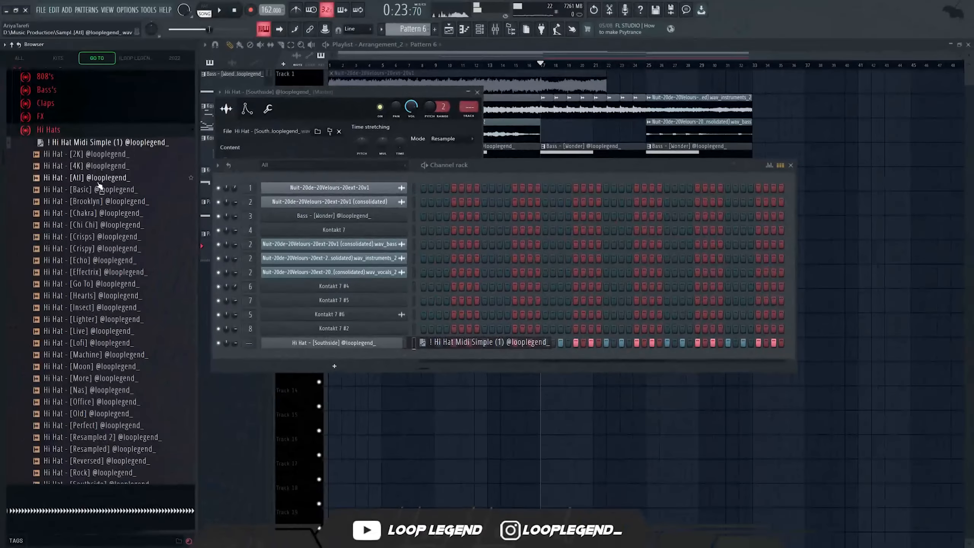
Step: Try Hi Hat - [2K] as the sample of the hi-hat channel and listen to it with the loop
click(102, 155)
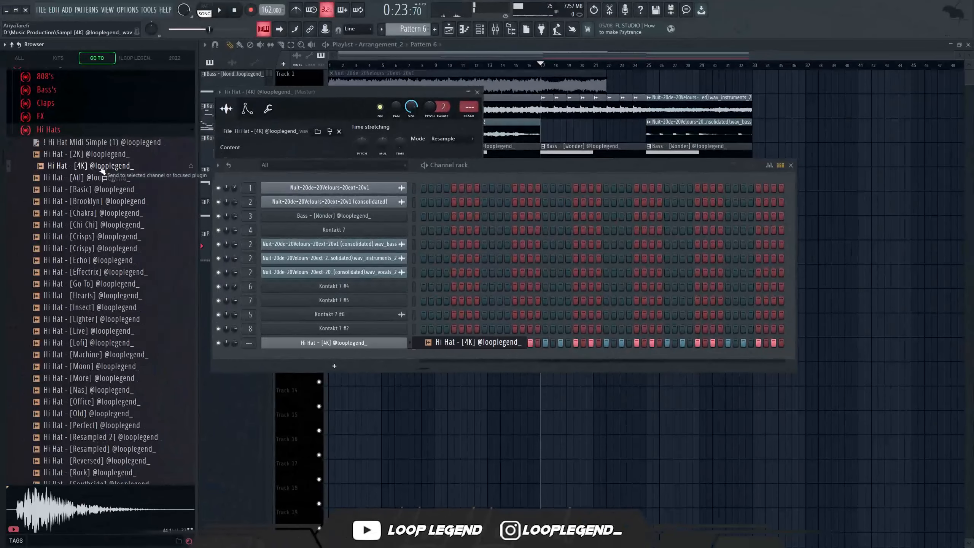
right_click(102, 159)
click(108, 206)
key(space)
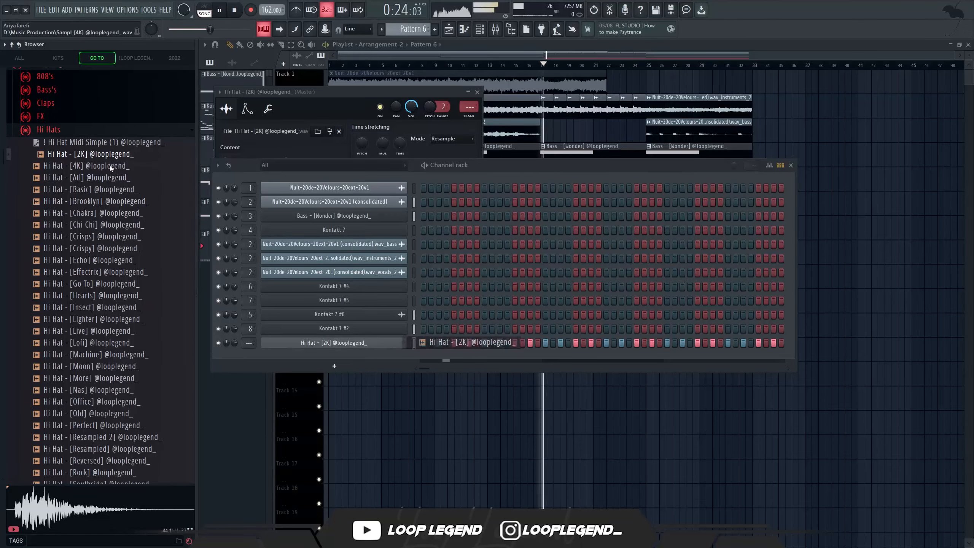
key(space)
Step: Replace the hi-hat channel's sample with Hi Hat - [4K] and adjust its sample start
right_click(110, 165)
click(118, 175)
key(space)
click(335, 343)
click(335, 340)
key(space)
key(space)
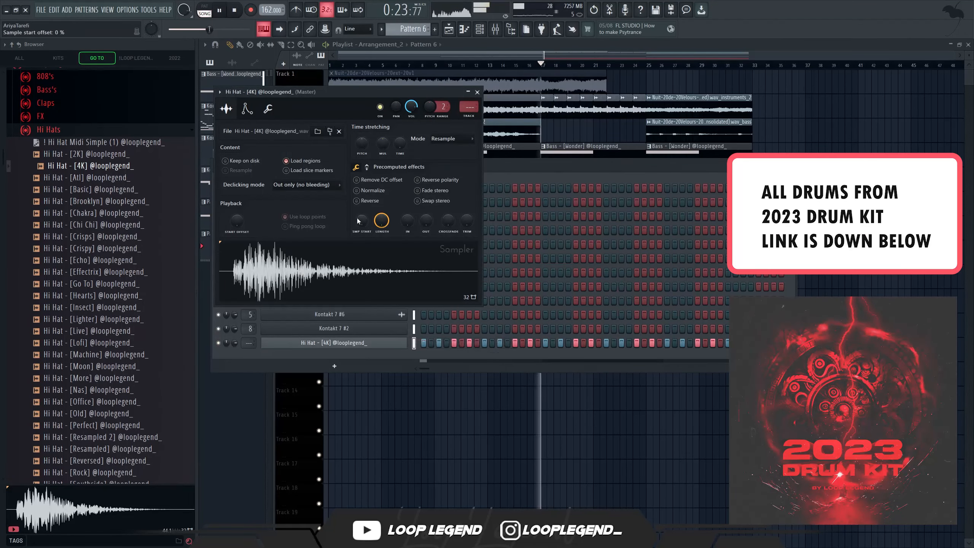
key(space)
drag(360, 220, 360, 214)
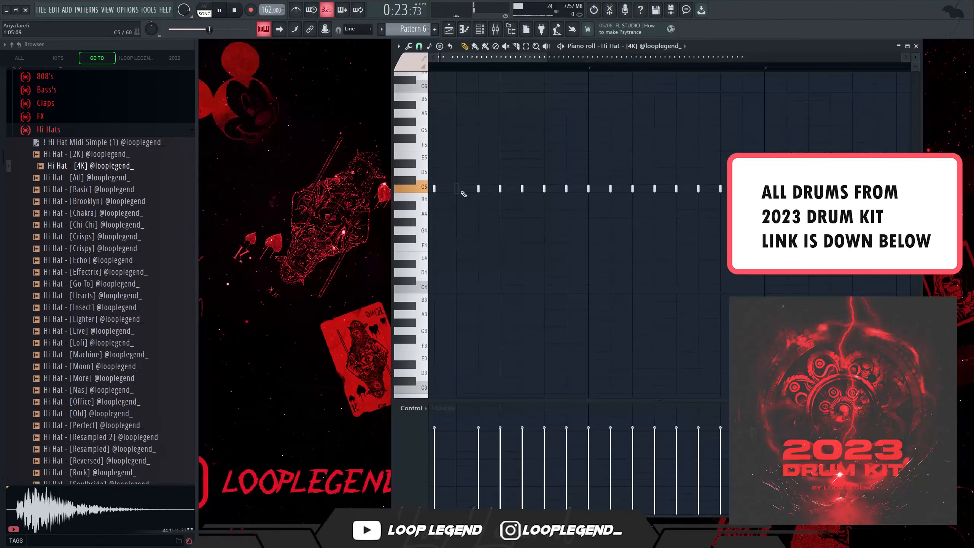
Step: In the hi-hat piano roll, delete the last C5 hit of bar 1 and place a replacement slightly later, just before bar 2
key(space)
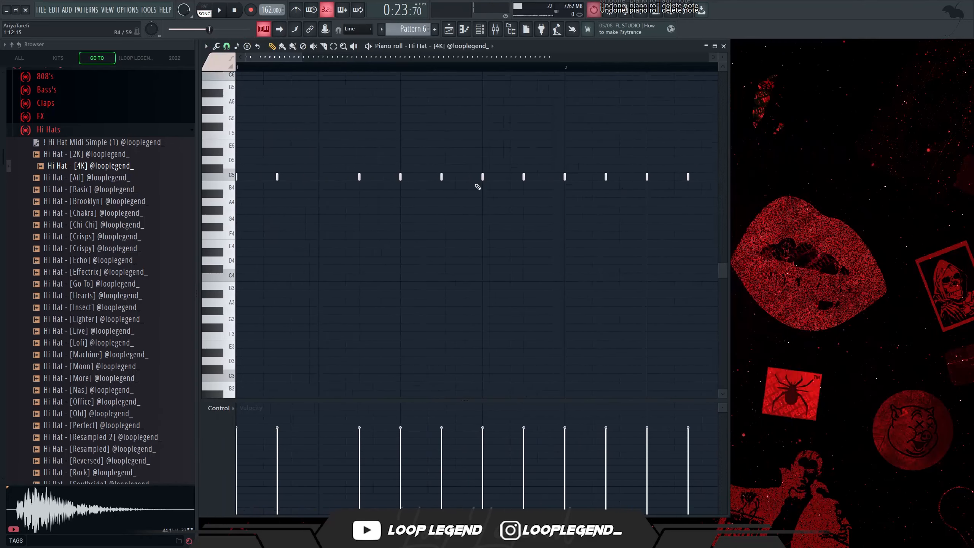
right_click(523, 177)
key(space)
click(539, 179)
scroll(500, 188, down, 2)
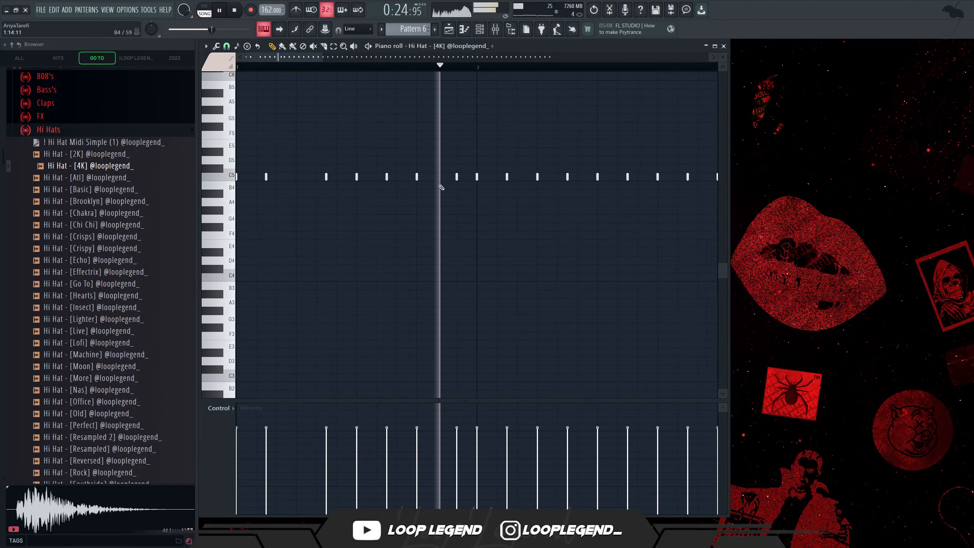
key(space)
Step: Change the snap resolution, paint a rapid C5 roll after bar 1's beat 3, lower its velocities and delete its last notes
scroll(439, 187, up, 2)
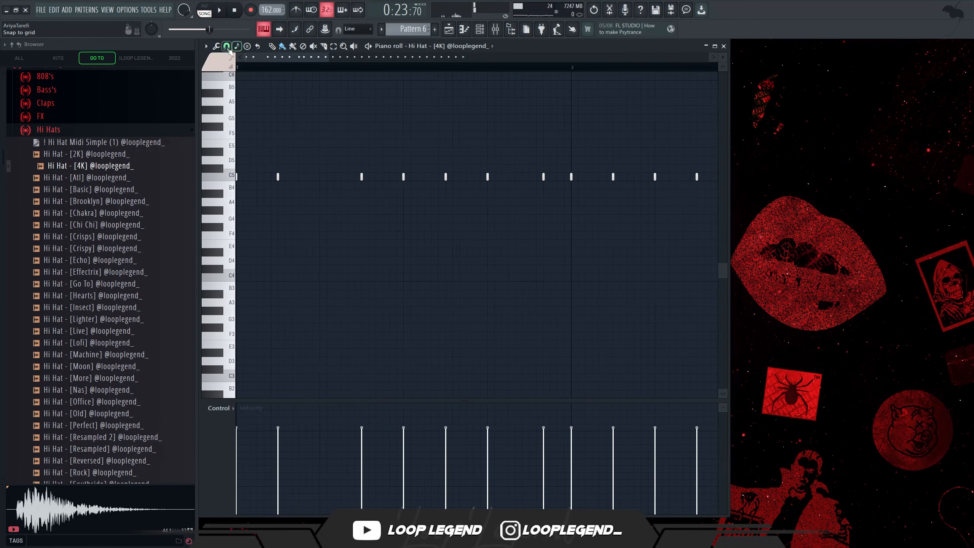
click(227, 46)
click(243, 105)
key(space)
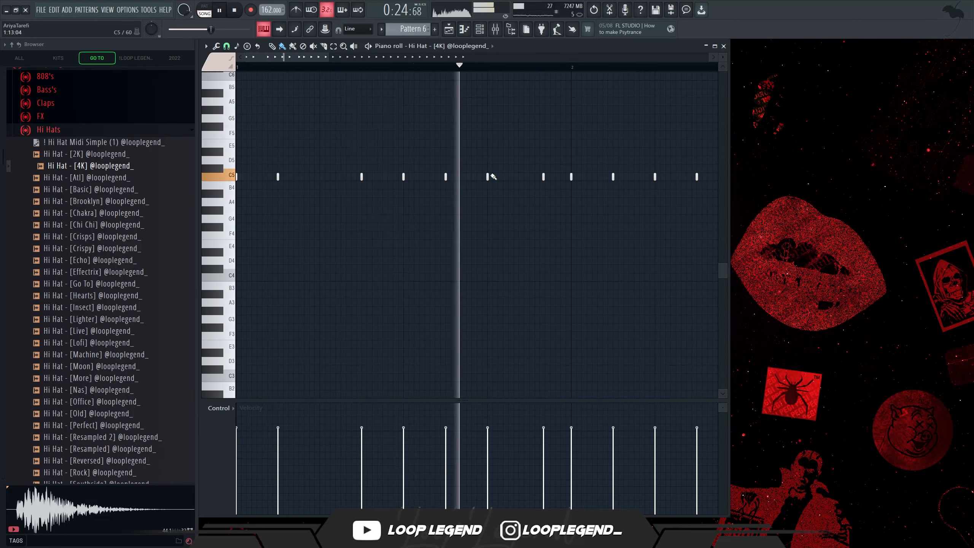
drag(409, 177, 441, 177)
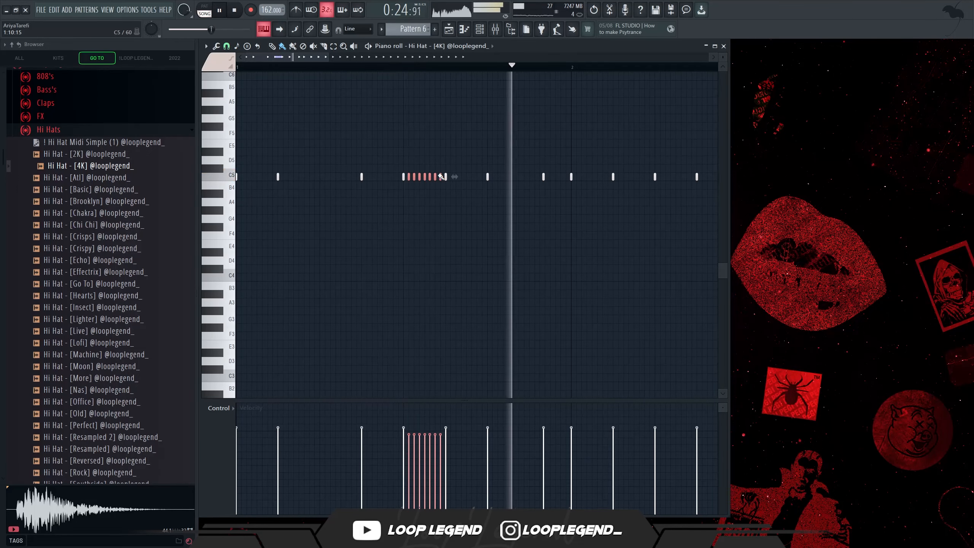
key(space)
right_click(434, 177)
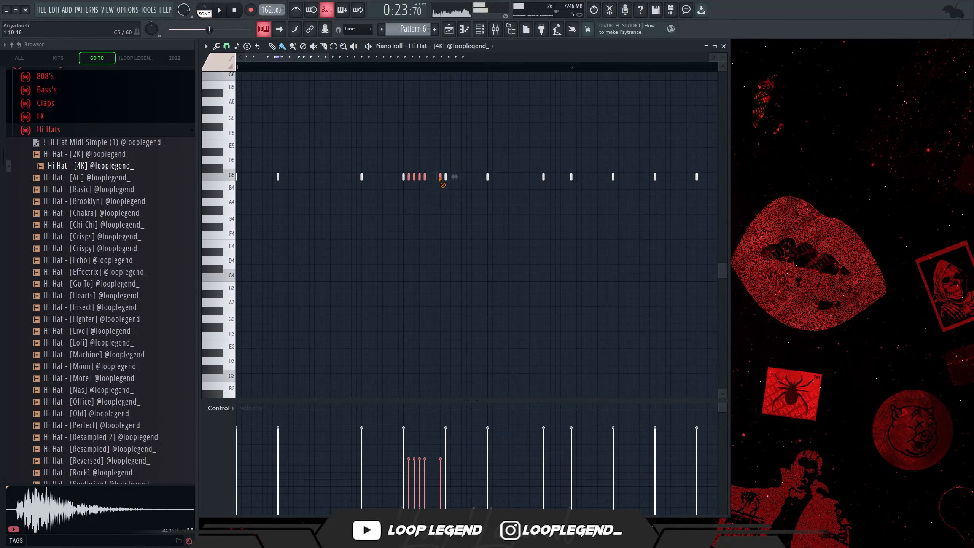
Step: Change the snap resolution, add two C5 hi-hat hits after beat 3 of bar 2 and raise their velocity
click(226, 46)
click(241, 139)
key(space)
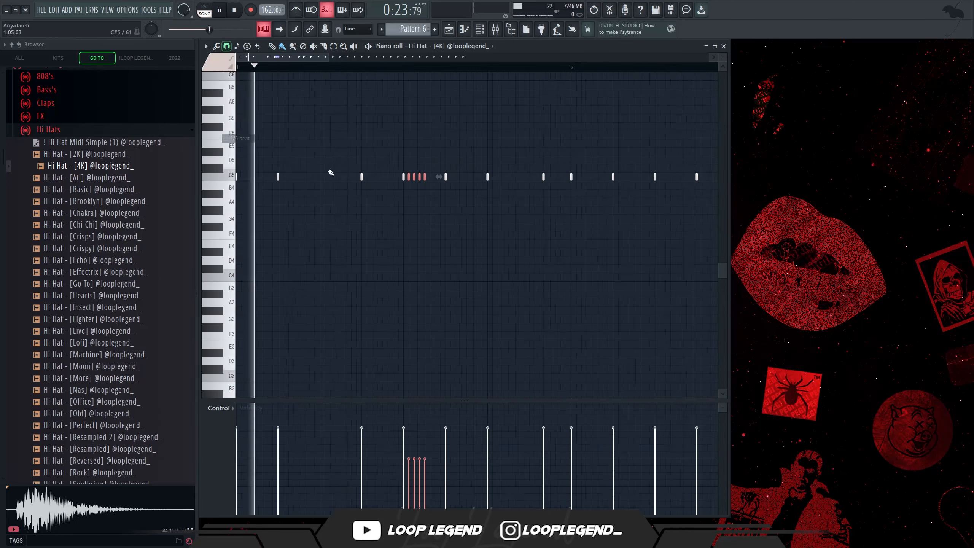
scroll(509, 213, down, 3)
scroll(509, 212, up, 2)
drag(620, 178, 634, 178)
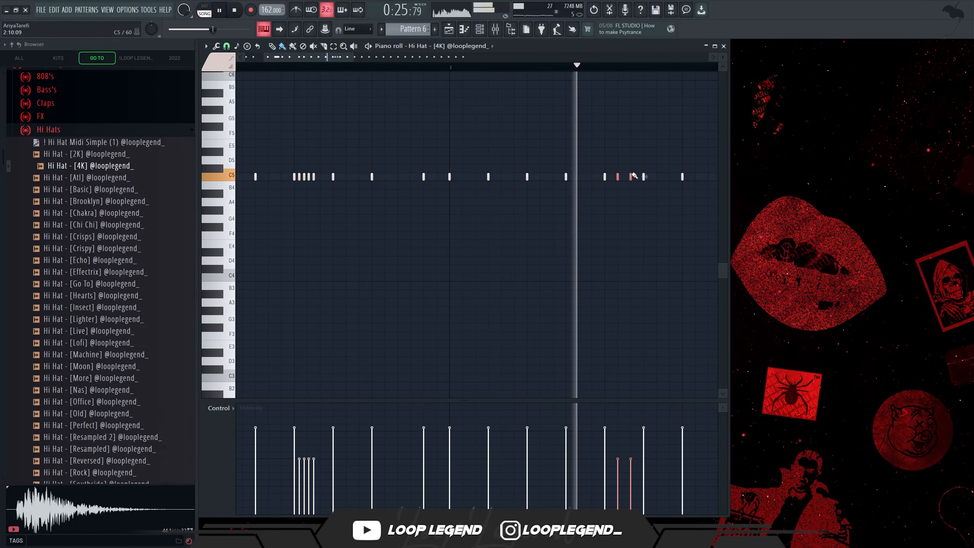
scroll(610, 307, down, 2)
key(space)
click(550, 435)
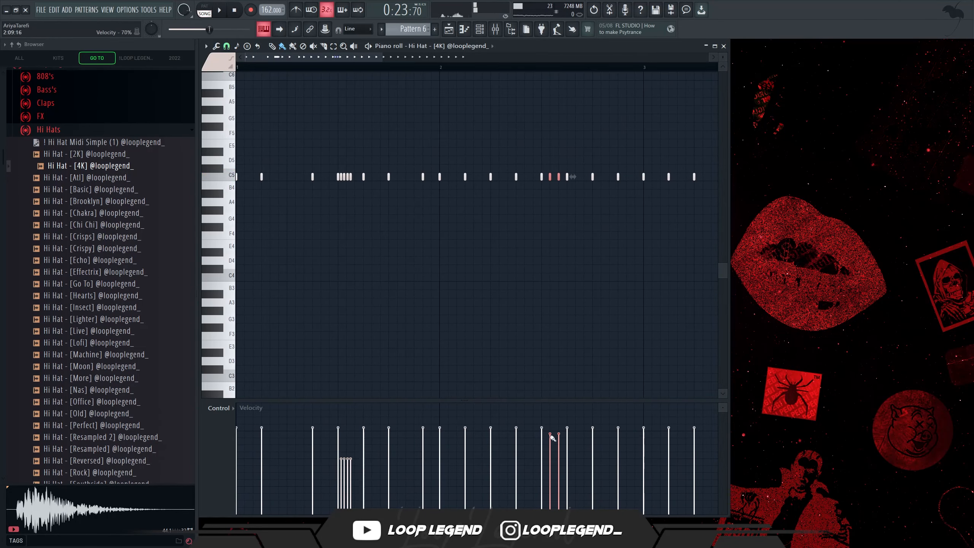
Step: Change the snap resolution and add one C5 hi-hat hit directly after the beat 2 hit of bar 2
click(226, 46)
click(239, 122)
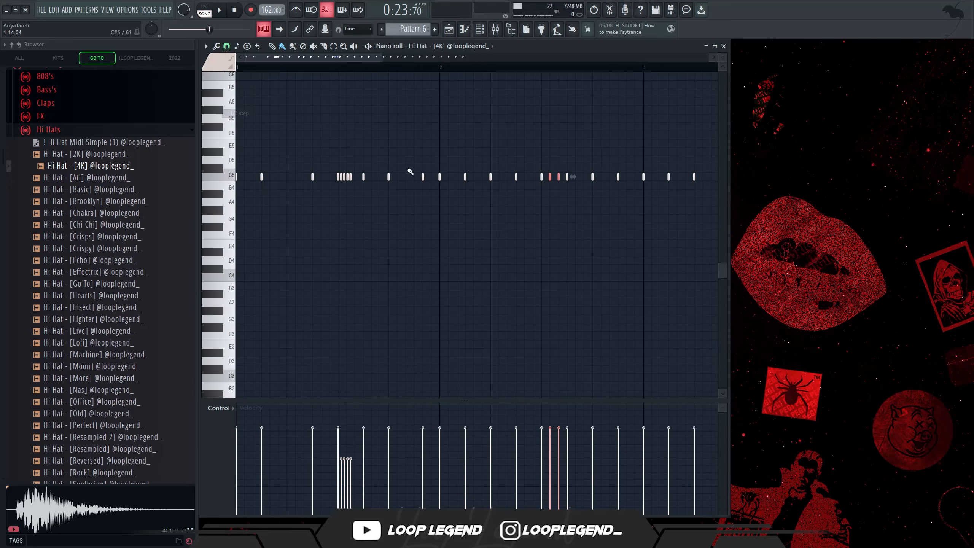
key(space)
scroll(528, 200, down, 1)
scroll(561, 182, up, 2)
click(420, 178)
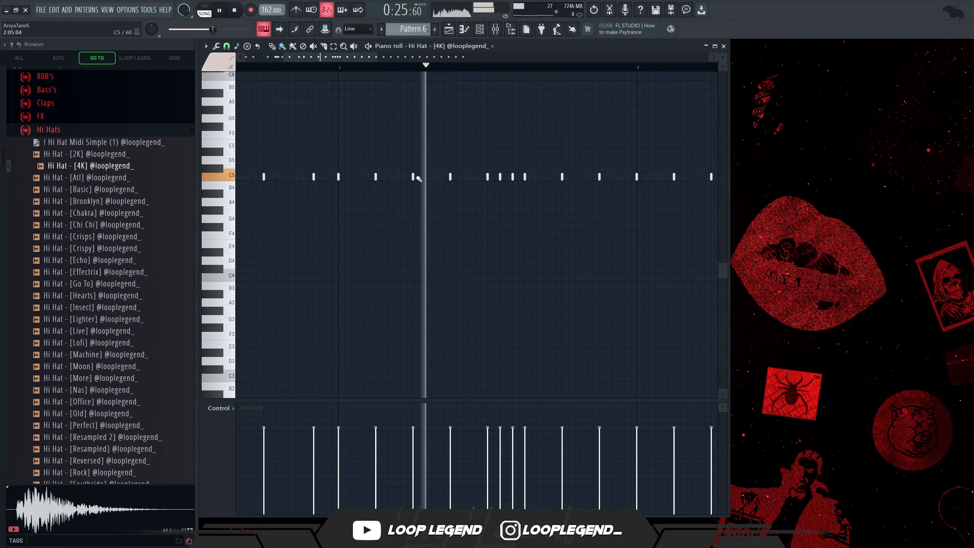
key(space)
key(space)
scroll(413, 222, down, 1)
scroll(362, 226, down, 3)
scroll(406, 231, up, 3)
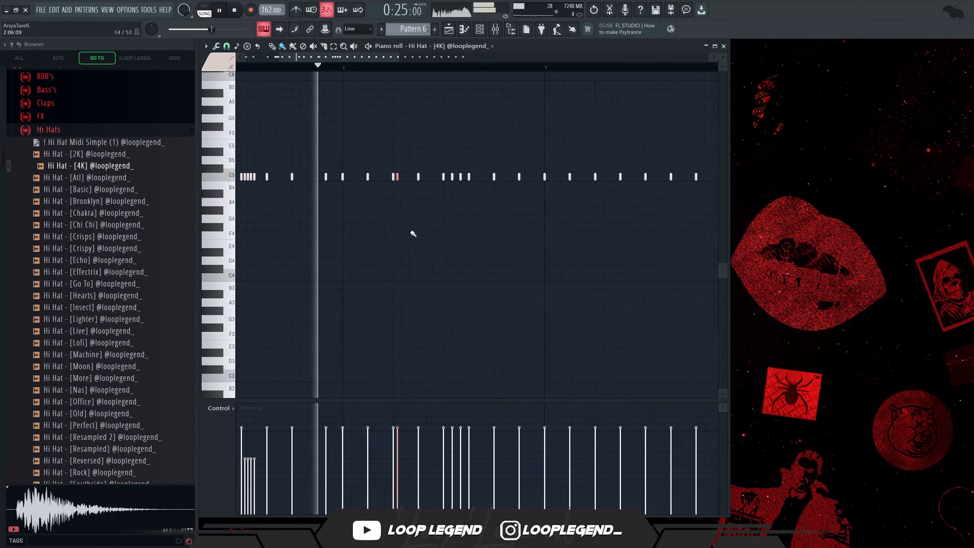
Step: Paint a rapid C5 hi-hat roll between the second and third hits of bar 4
scroll(419, 228, down, 3)
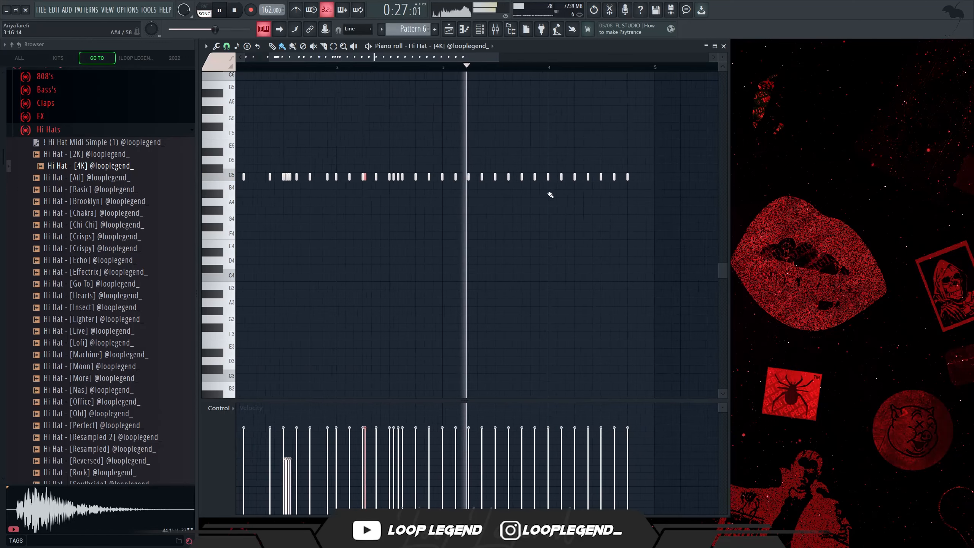
scroll(506, 183, up, 2)
drag(578, 177, 585, 177)
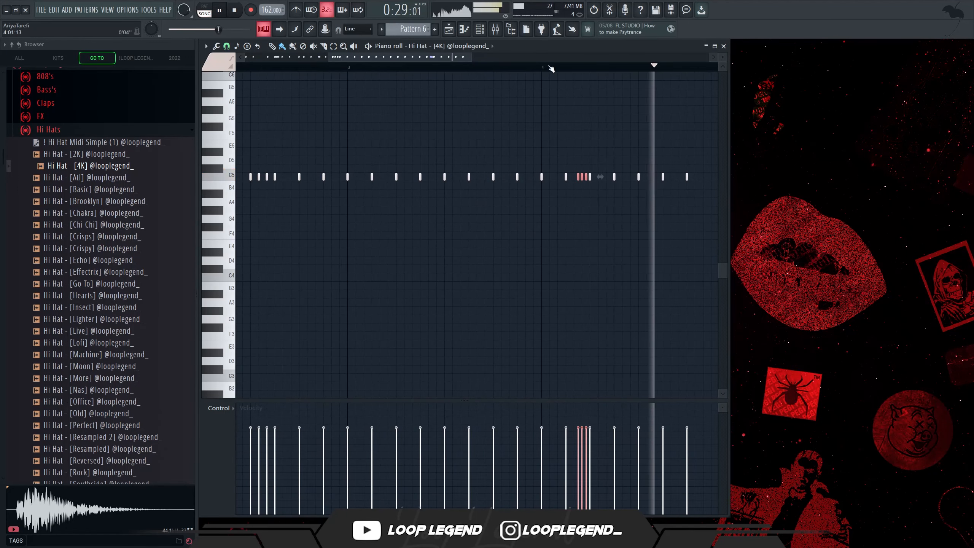
key(space)
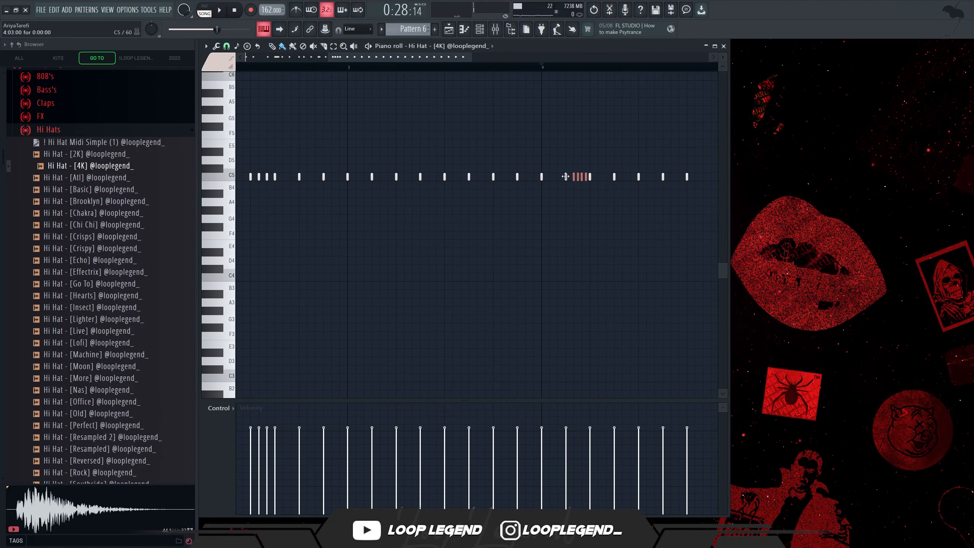
key(space)
Step: Lower the bar 4 hi-hat roll together with its adjoining hits by three semitones to A4
drag(598, 177, 562, 214)
key(shift+Down)
key(shift+Down)
key(shift+Down)
key(space)
key(space)
Step: Lower the sixth hi-hat hit of bar 4 to F#4
scroll(664, 219, up, 2)
drag(659, 177, 659, 227)
scroll(583, 251, down, 4)
key(space)
scroll(593, 251, down, 1)
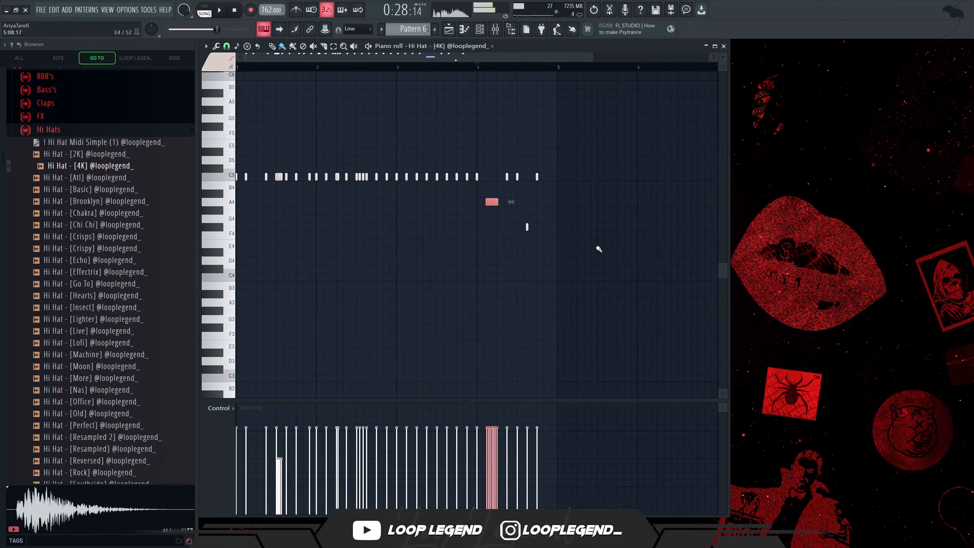
Step: Change the snap resolution and edit the hi-hat notes around the last hit of bar 4
scroll(597, 247, up, 3)
click(226, 46)
click(240, 139)
key(space)
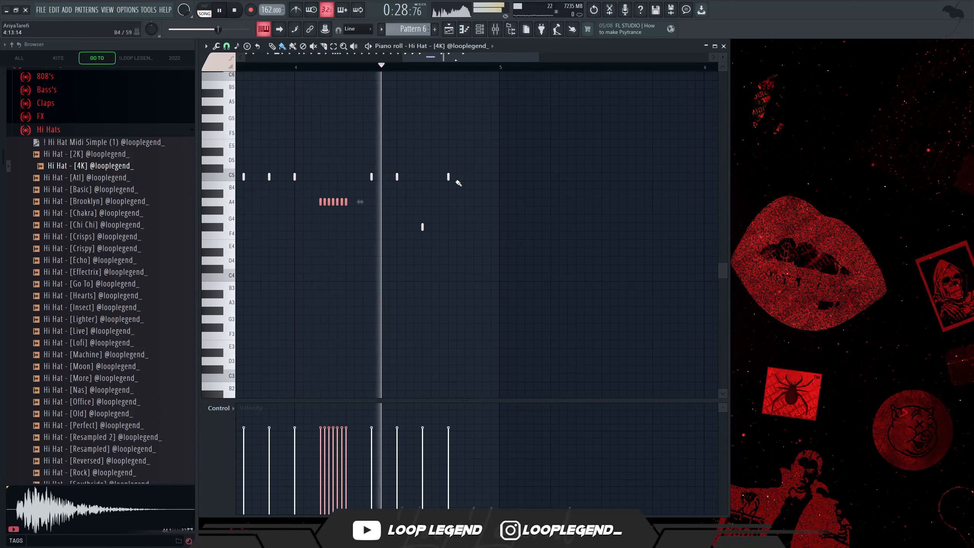
drag(453, 184, 479, 237)
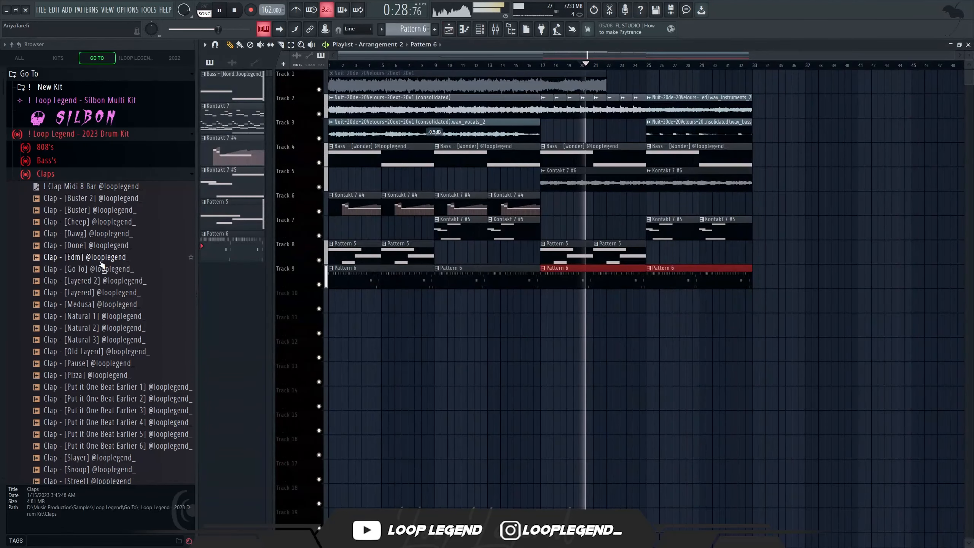
Step: Preview Clap - [Go To] in the 2023 Drum Kit's Claps folder and open it in a new sampler channel
click(106, 269)
right_click(105, 269)
click(128, 276)
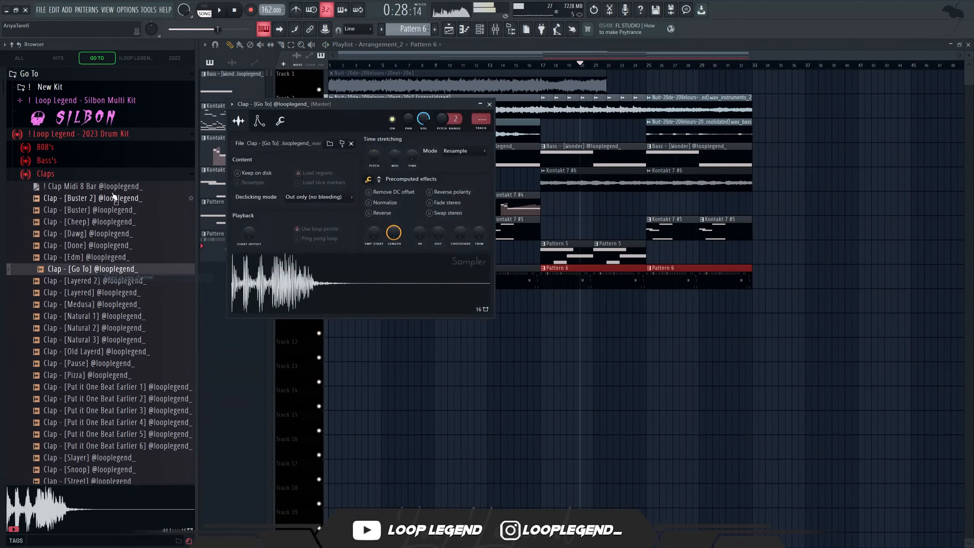
Step: Replace the clap channel's sample with Clap - [Layered 2] and load the Clap Midi 8 Bar file into it
right_click(99, 279)
click(122, 287)
drag(100, 187, 423, 121)
key(space)
Step: Audition samples in the 2023 Drum Kit's Snares folder and load Snare - [Low] into a new channel, with song playback starting at bar 17
scroll(100, 268, down, 6)
key(space)
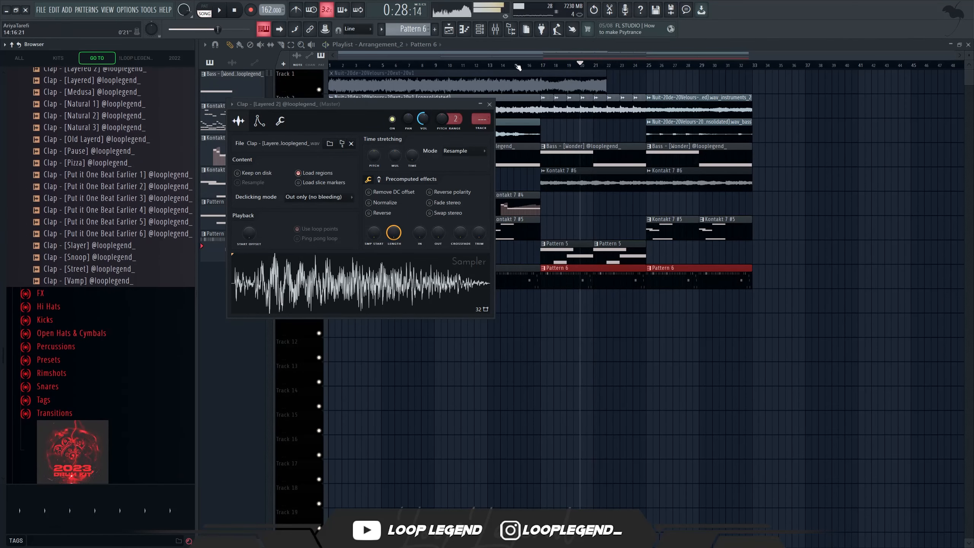
click(539, 65)
key(space)
click(54, 386)
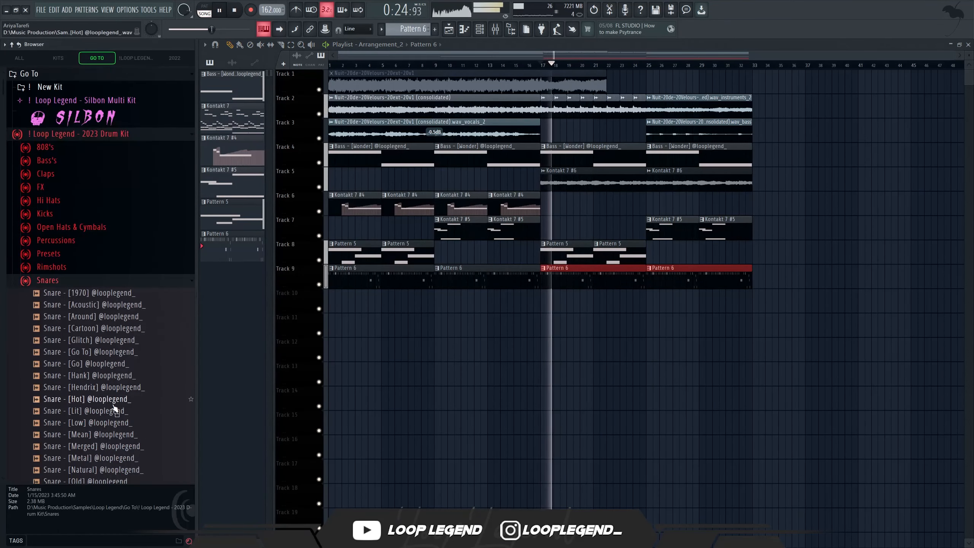
click(113, 399)
key(space)
scroll(111, 345, down, 4)
click(102, 280)
click(92, 293)
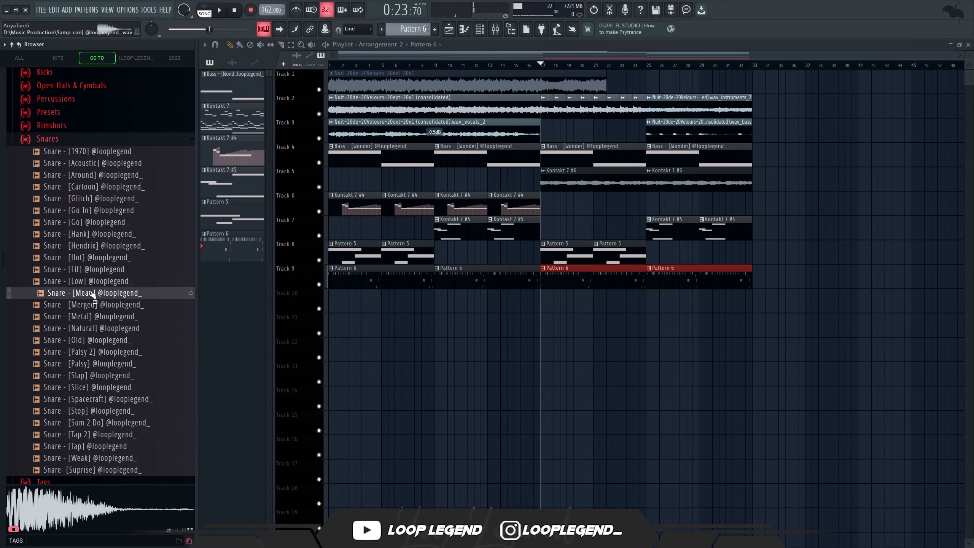
drag(93, 282, 554, 330)
Step: Place a Snare - [Low] hit on step 15 of bar 1 and copy it to the same step of bar 3
key(F6)
key(space)
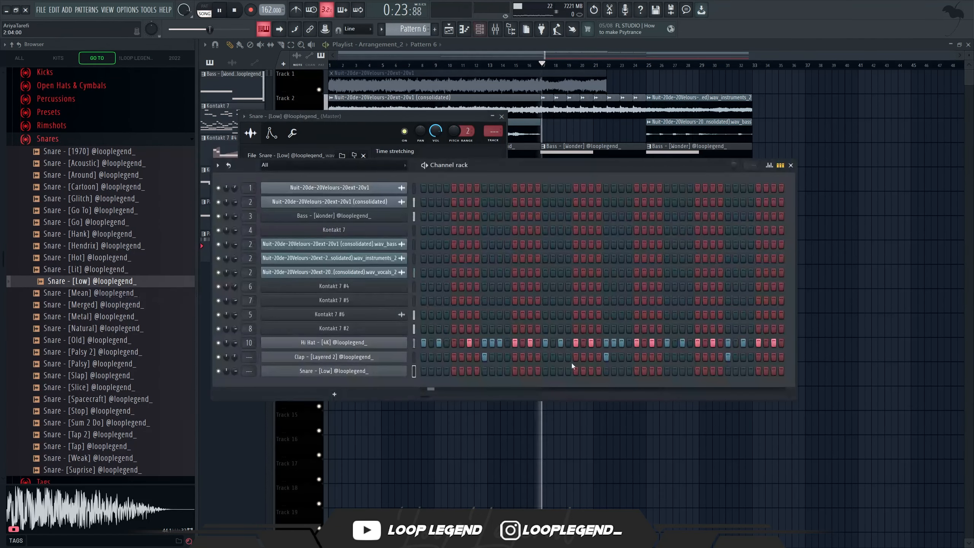
click(530, 371)
click(651, 370)
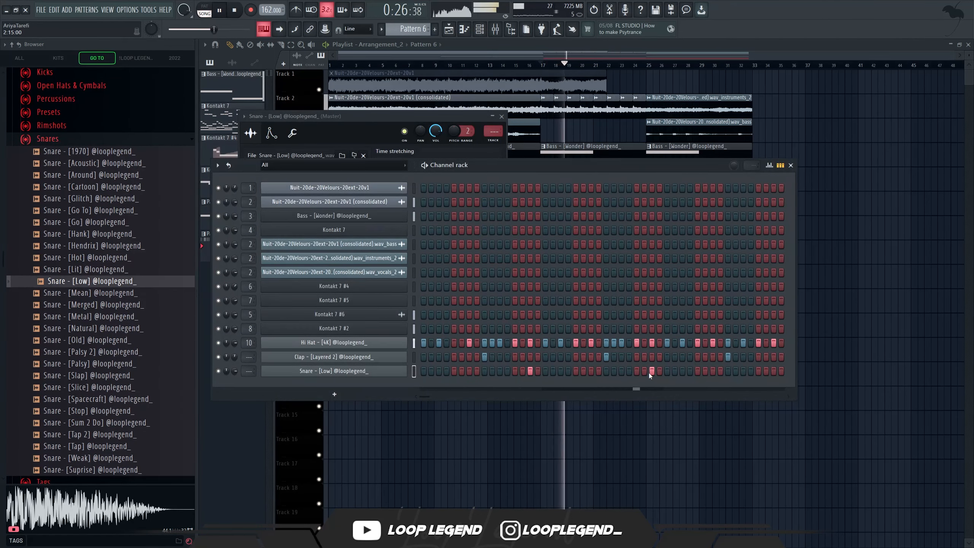
key(F7)
key(space)
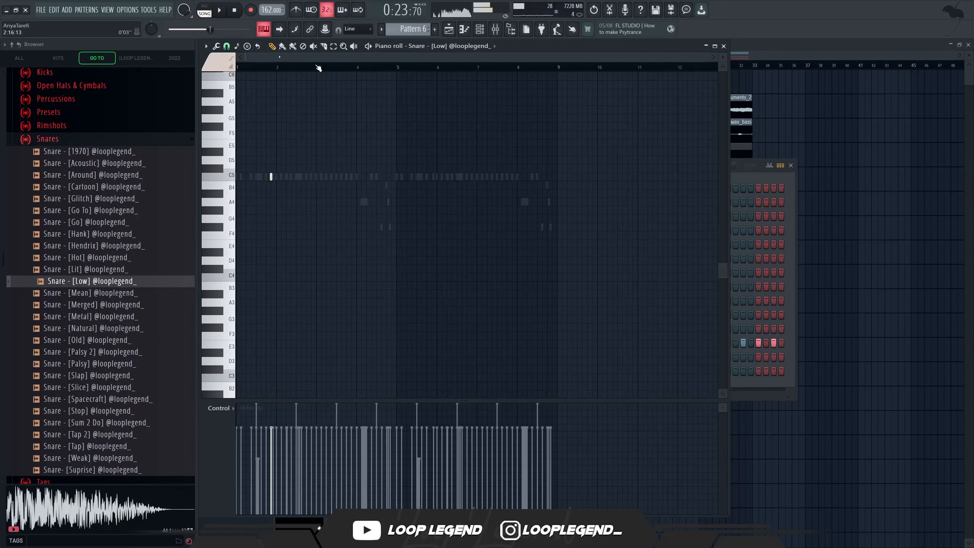
key(space)
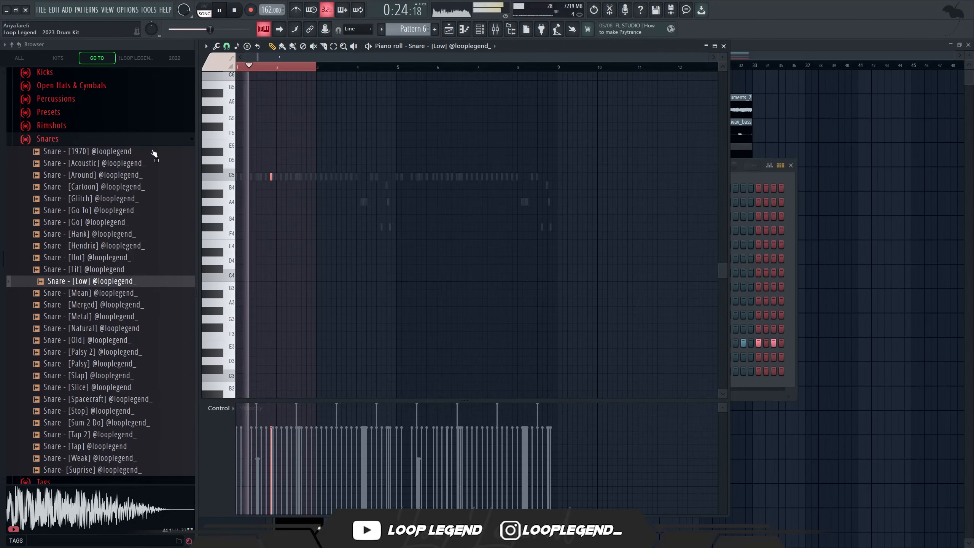
Step: Audition the samples in the kit's Rimshots folder and open Rimshot - [Short] in a new channel
click(69, 125)
click(109, 291)
key(space)
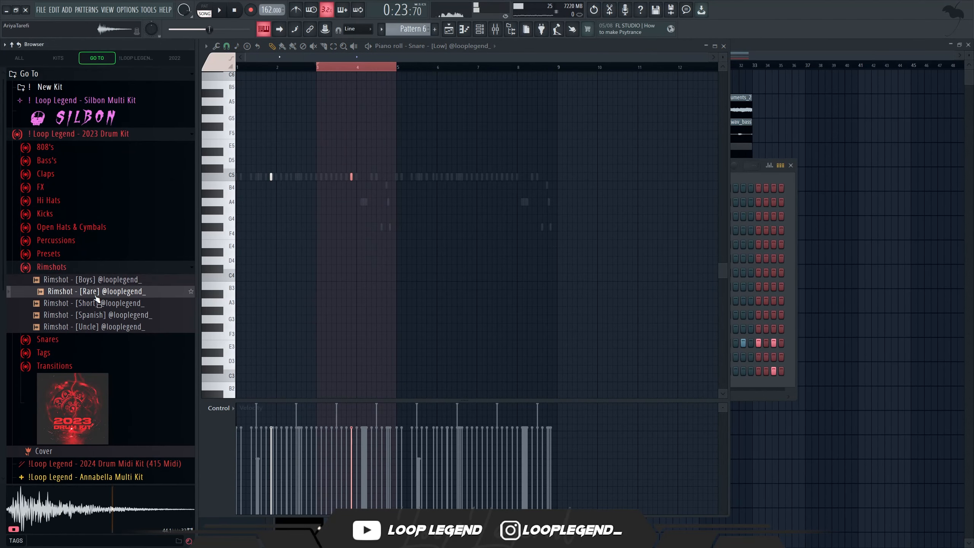
click(97, 302)
click(101, 317)
click(109, 326)
click(104, 302)
right_click(103, 300)
key(o)
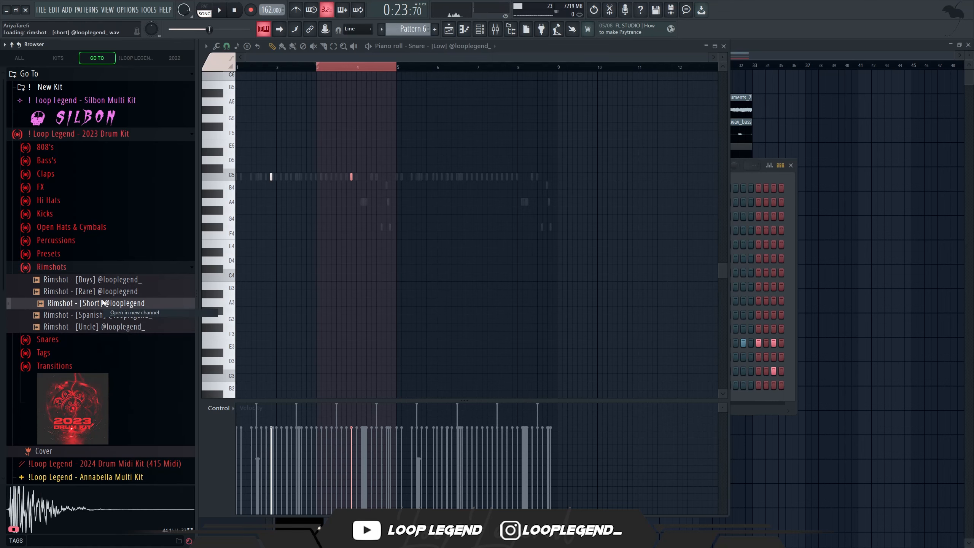
Step: Place a Rimshot - [Short] hit on step 3 of bar 3 and copy it to the same step of bar 7
key(space)
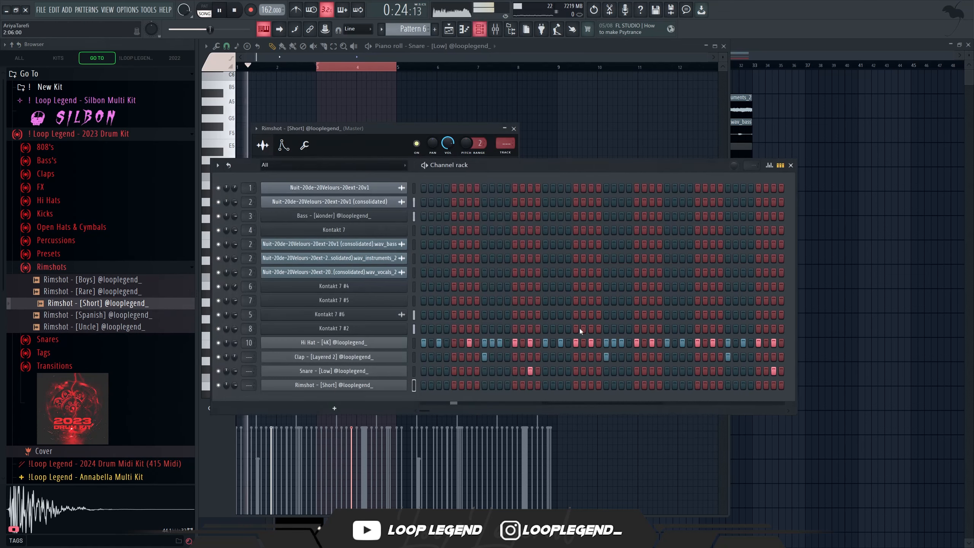
click(590, 385)
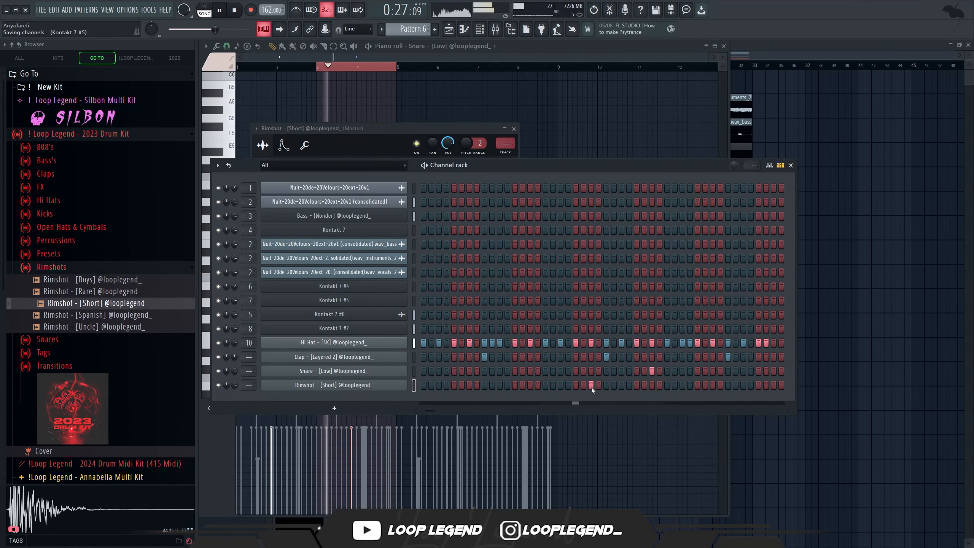
key(F7)
key(space)
scroll(322, 180, up, 5)
key(space)
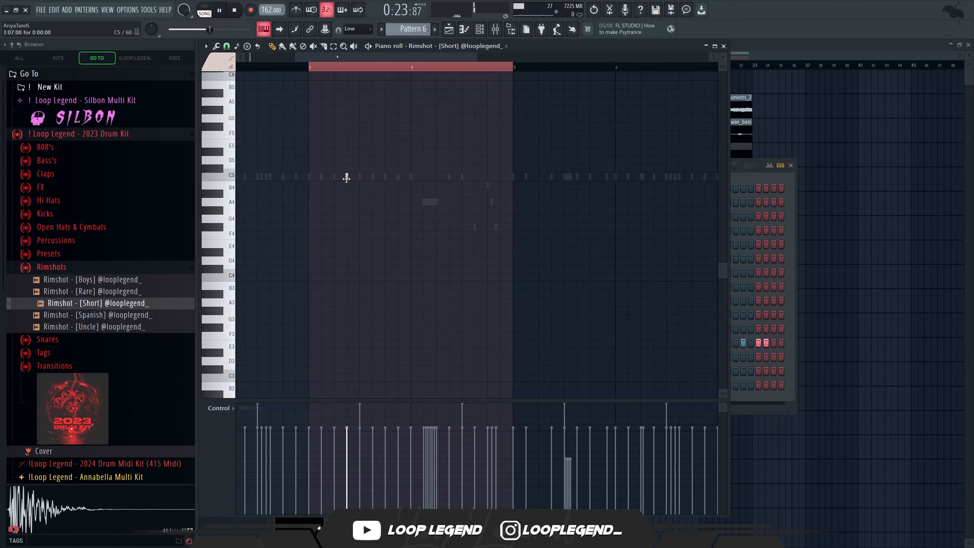
scroll(320, 175, down, 5)
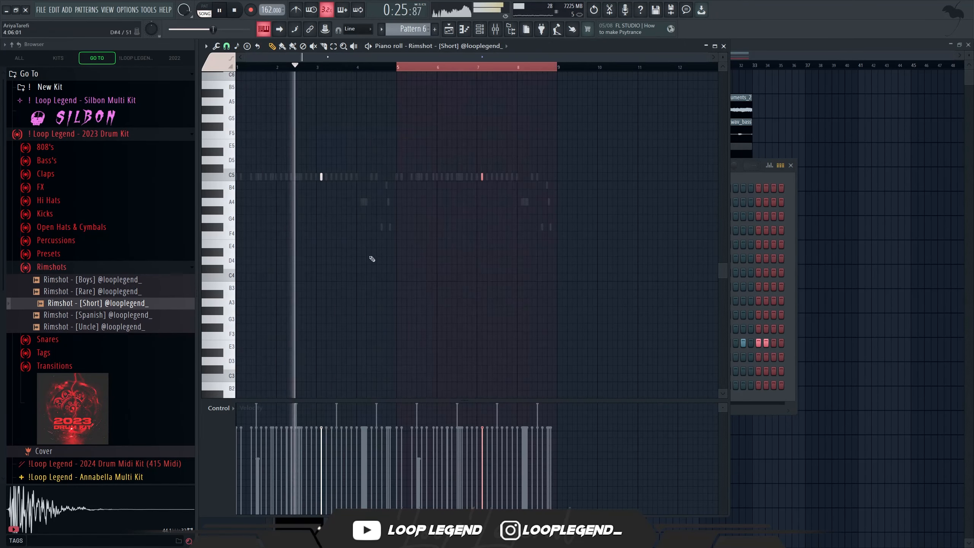
drag(372, 266, 495, 299)
drag(368, 268, 542, 264)
drag(562, 261, 383, 267)
drag(380, 262, 502, 251)
key(F7)
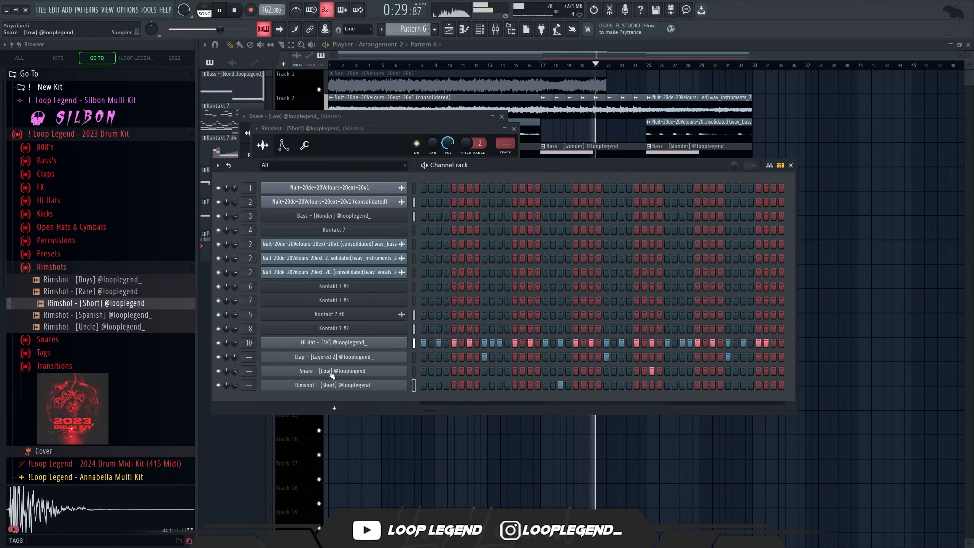
Step: Add Snare - [Spacecraft] from the Snares folder as a new channel and give it the clap channel's pattern
click(105, 342)
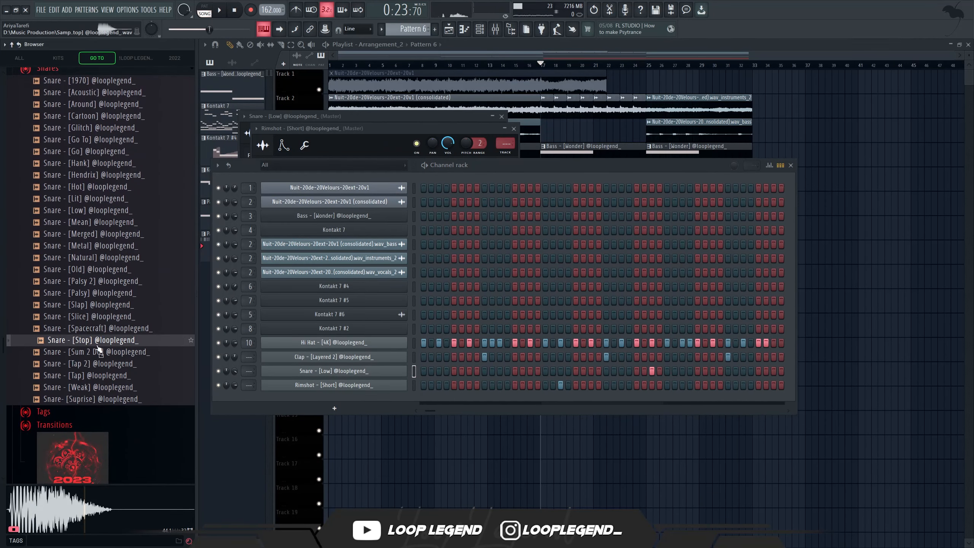
drag(98, 328, 190, 361)
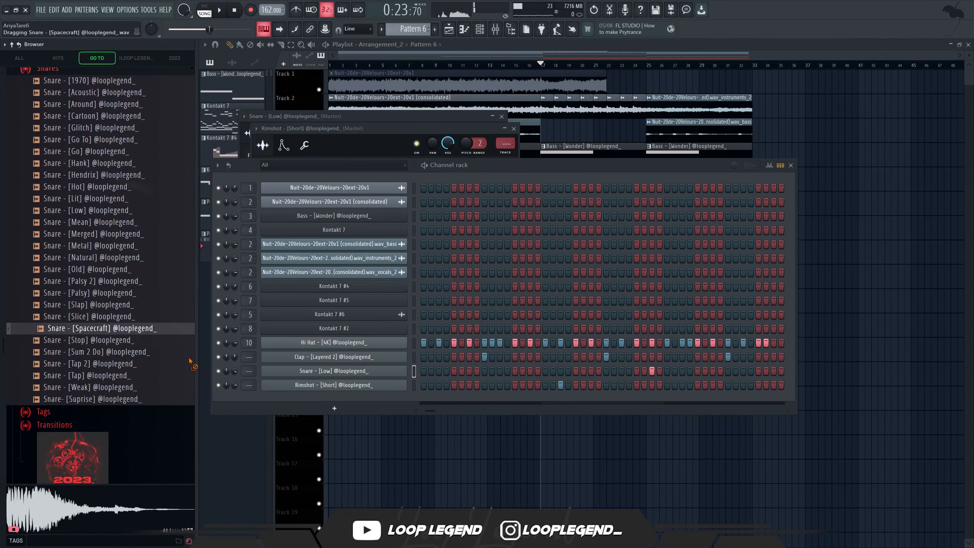
drag(324, 403, 325, 404)
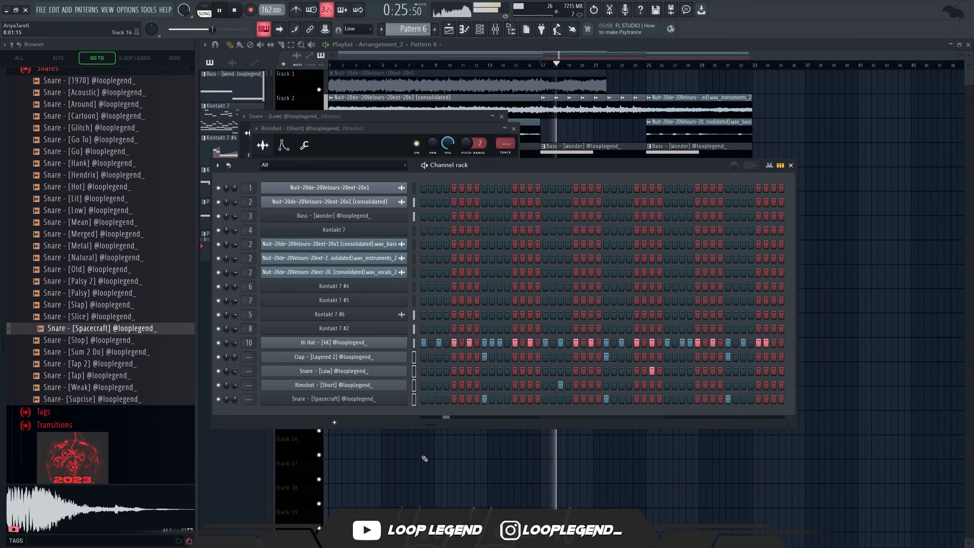
Step: Assign the new drum channels to mixer tracks and route the clap and Snare - [Spacecraft] tracks only to Insert 15
key(F9)
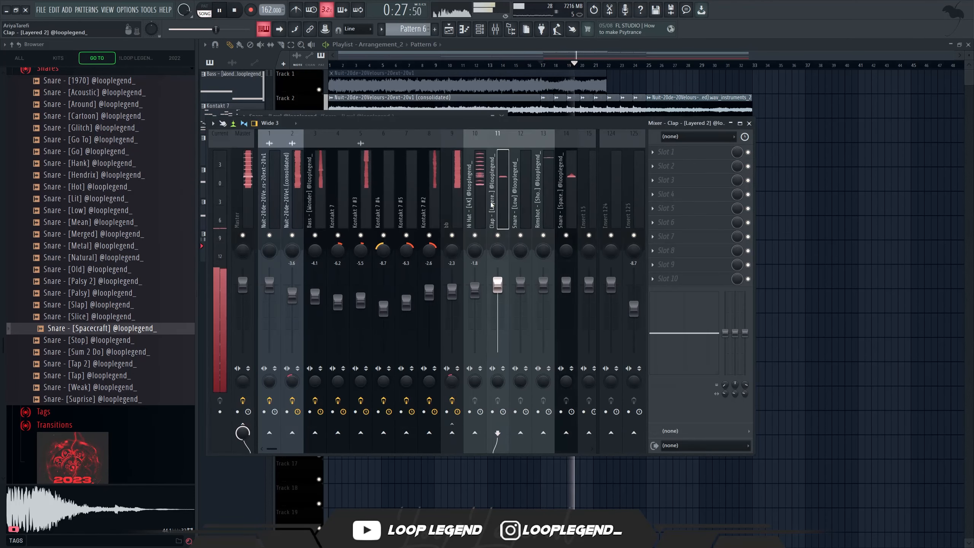
right_click(589, 432)
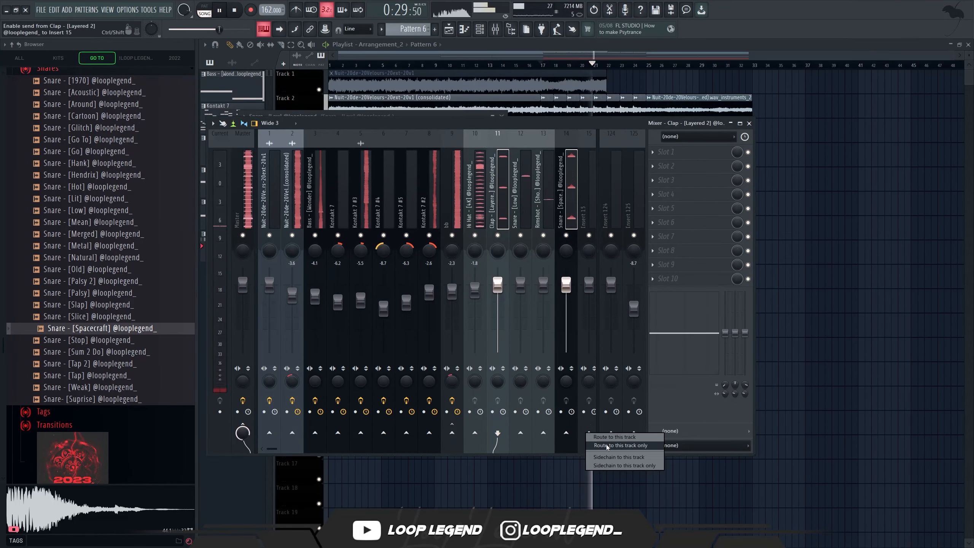
click(606, 445)
Step: Move the clap, Snare - [Spacecraft] and their bus ahead of the hi-hat mixer track and set the bus volume to -4.1 dB
click(589, 200)
key(alt+Left)
key(alt+Left)
key(alt+Left)
key(Right)
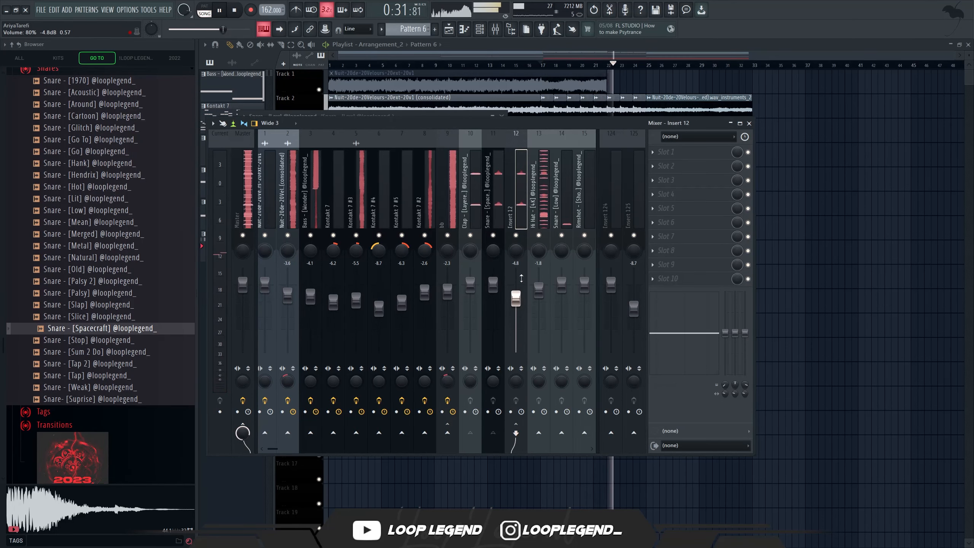
scroll(521, 278, up, 2)
scroll(602, 195, down, 3)
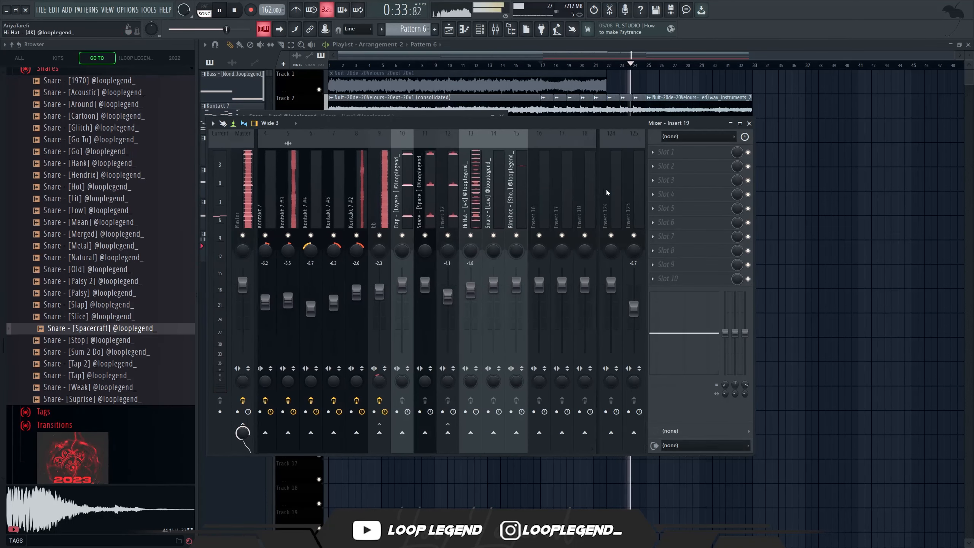
scroll(605, 189, down, 5)
key(Escape)
key(Escape)
key(Escape)
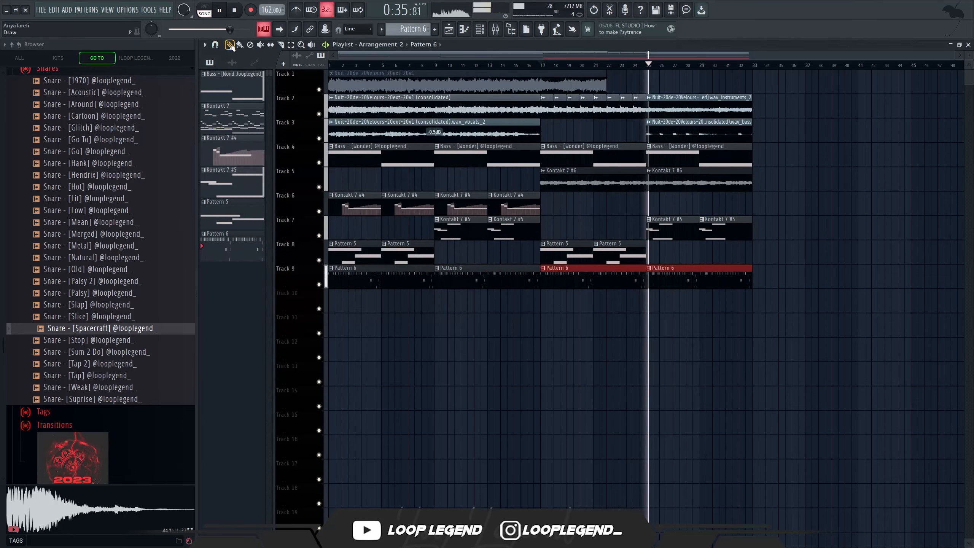
Step: Open 808 - [Go To 3] from the kit's 808's folder in a new channel
right_click(102, 313)
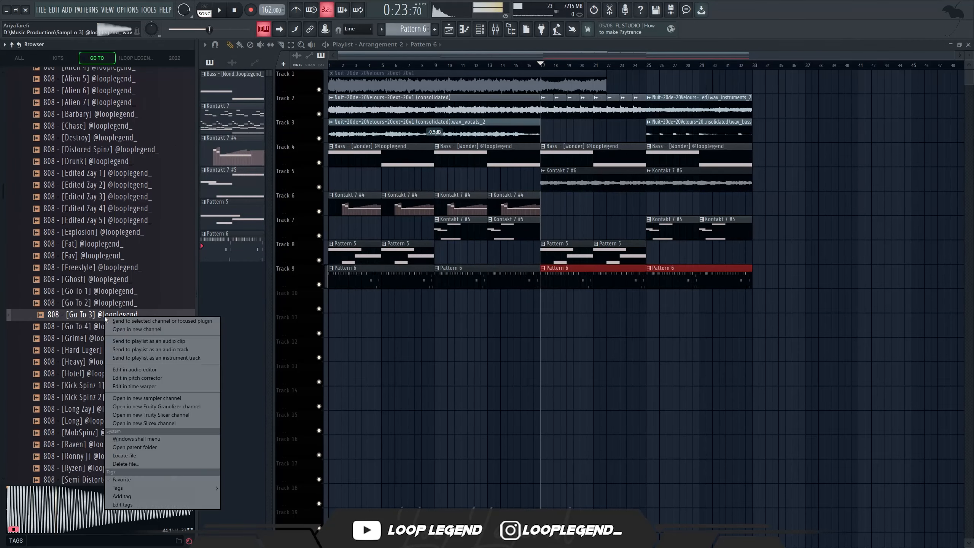
click(131, 330)
key(F6)
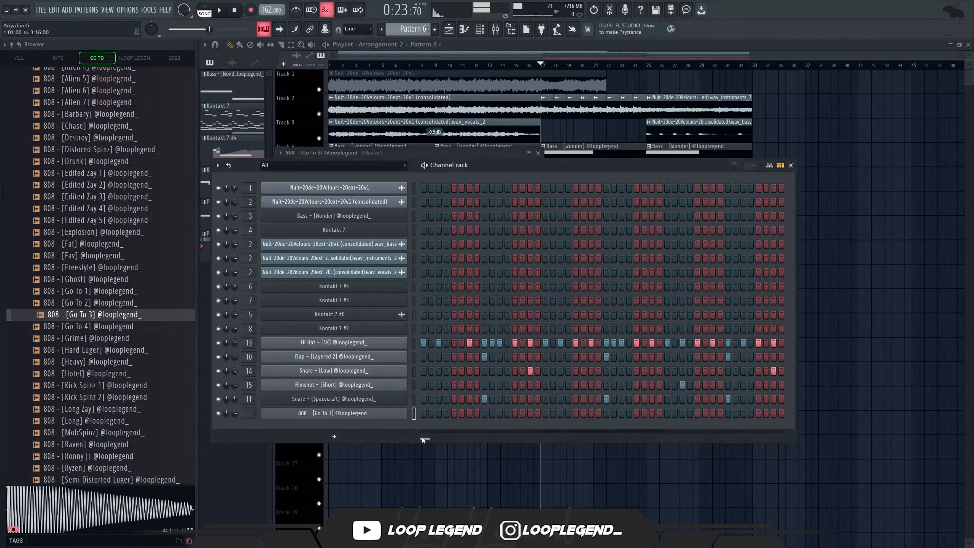
Step: Place an 808 note two steps long on F#5 at the start of bar 1
click(423, 414)
key(F12)
key(F7)
key(space)
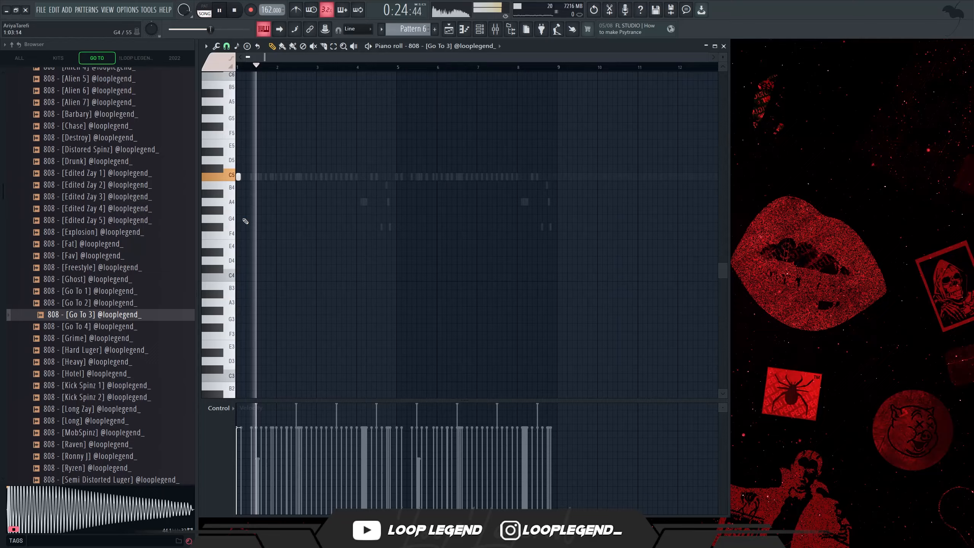
scroll(246, 221, up, 6)
key(space)
click(250, 173)
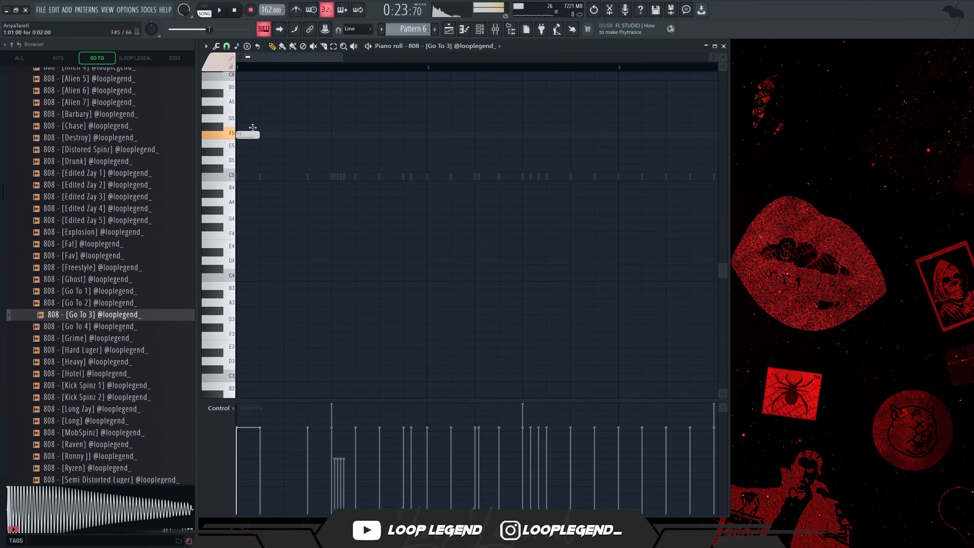
drag(252, 127, 253, 125)
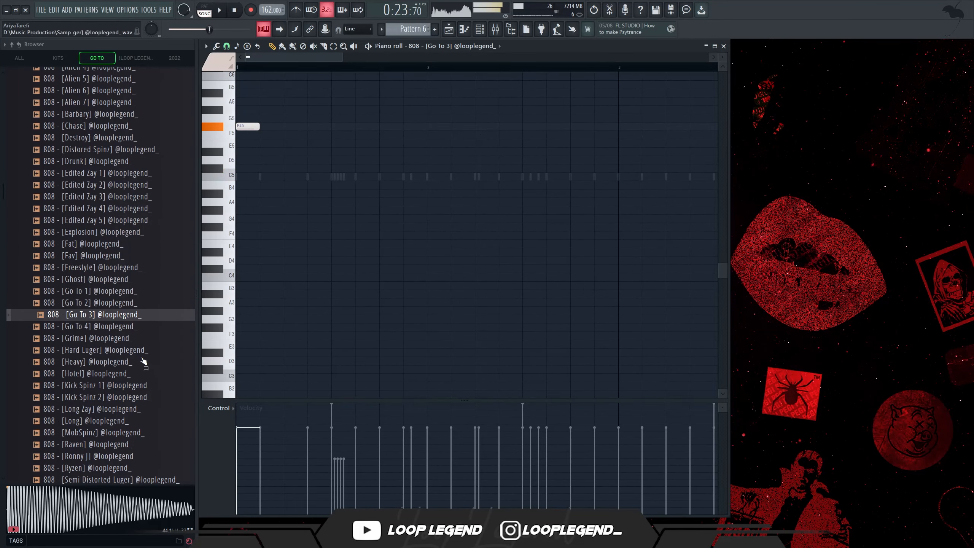
Step: Raise the first 808 note's velocity to maximum and add F#5 notes on steps 13 and 15 of bar 1
key(space)
scroll(307, 265, up, 3)
scroll(326, 238, down, 1)
click(361, 204)
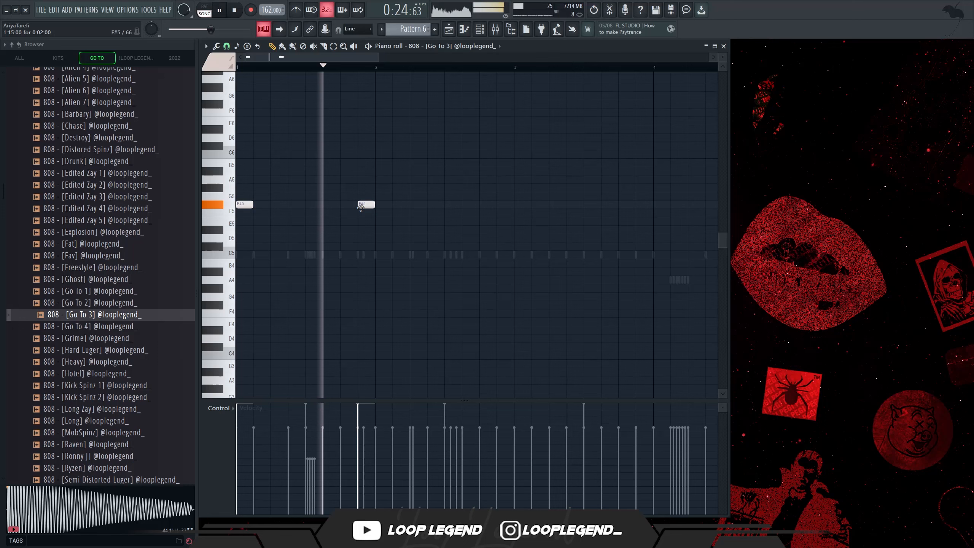
click(344, 205)
key(space)
key(space)
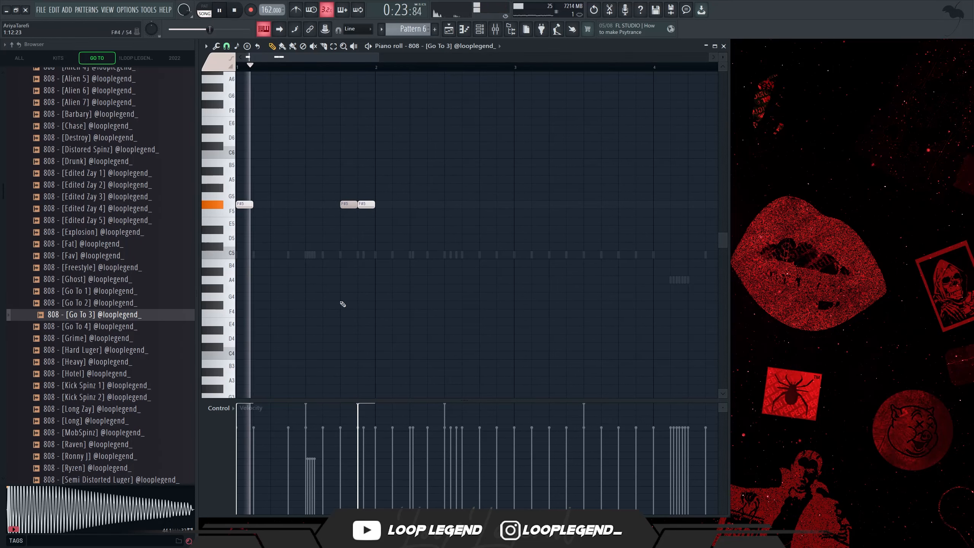
Step: Add F#5 808 notes on steps 5 and 15 of bar 2 and on step 1 of bar 3
click(416, 204)
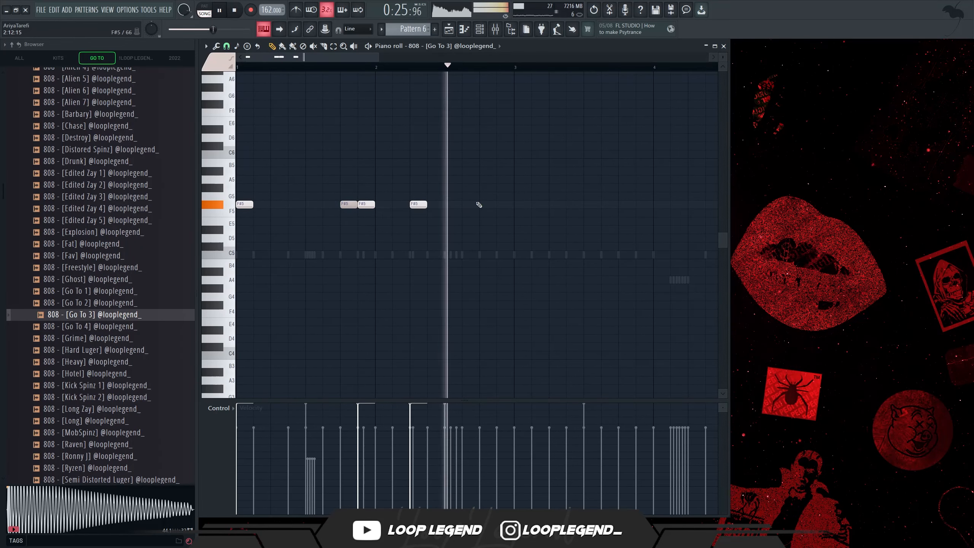
click(512, 206)
scroll(471, 209, down, 2)
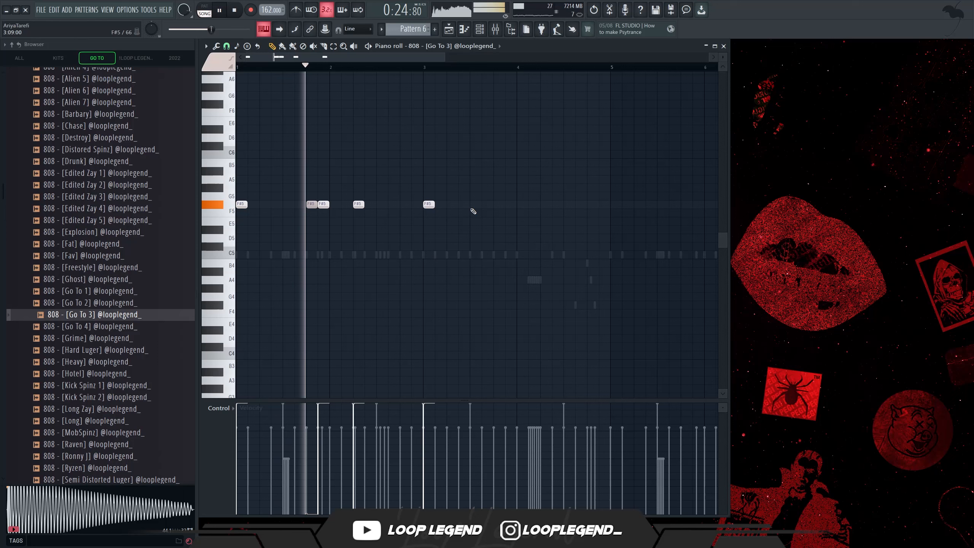
scroll(437, 209, up, 1)
click(406, 207)
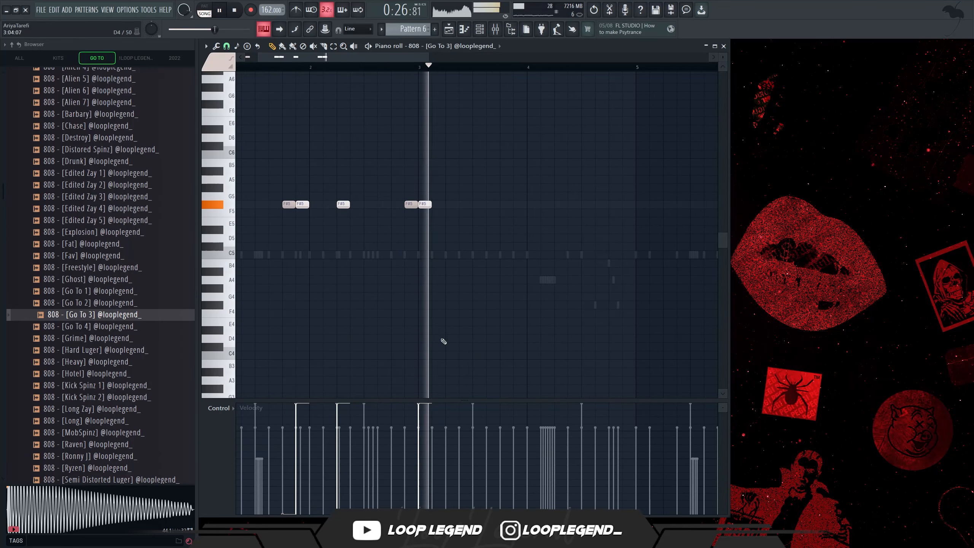
Step: Add F#5 808 notes on steps 13 and 15 of bar 3 and on step 5 of bar 4
key(space)
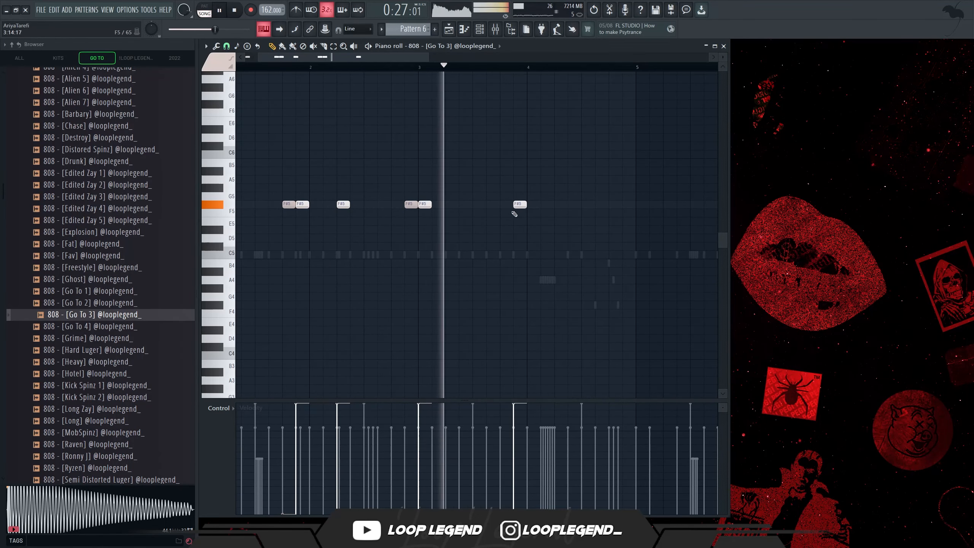
right_click(518, 205)
click(516, 204)
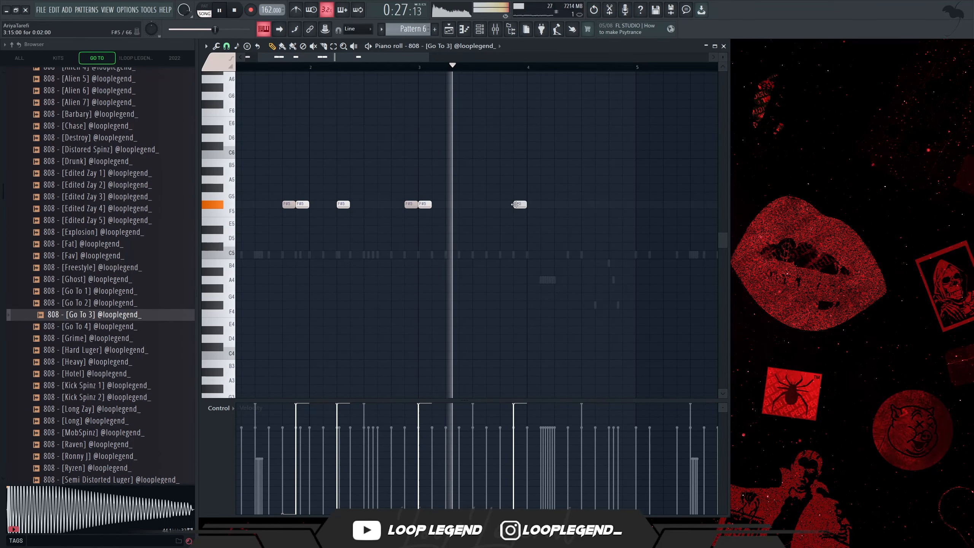
click(558, 204)
click(503, 204)
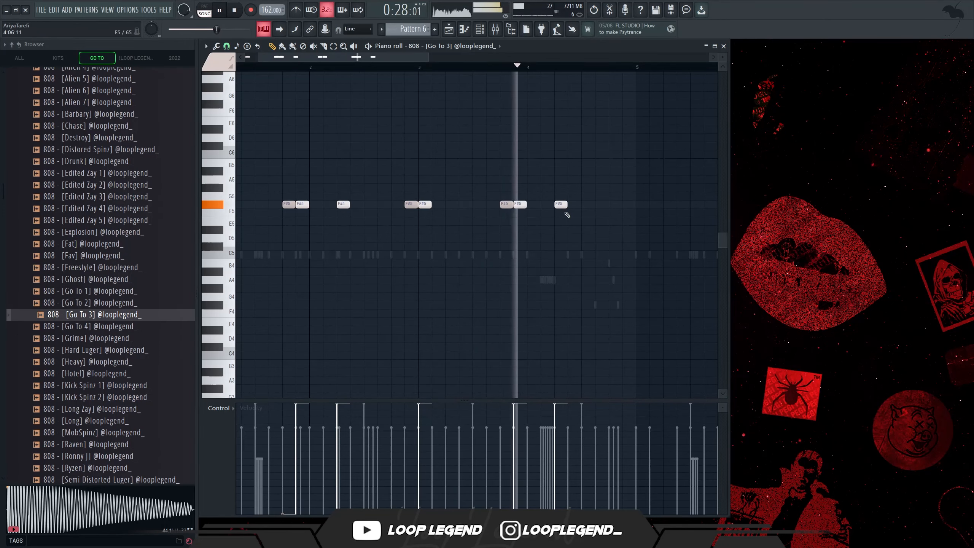
Step: Add an F#5 808 note on step 11 of bar 4 and replay the passage
click(601, 204)
key(space)
key(space)
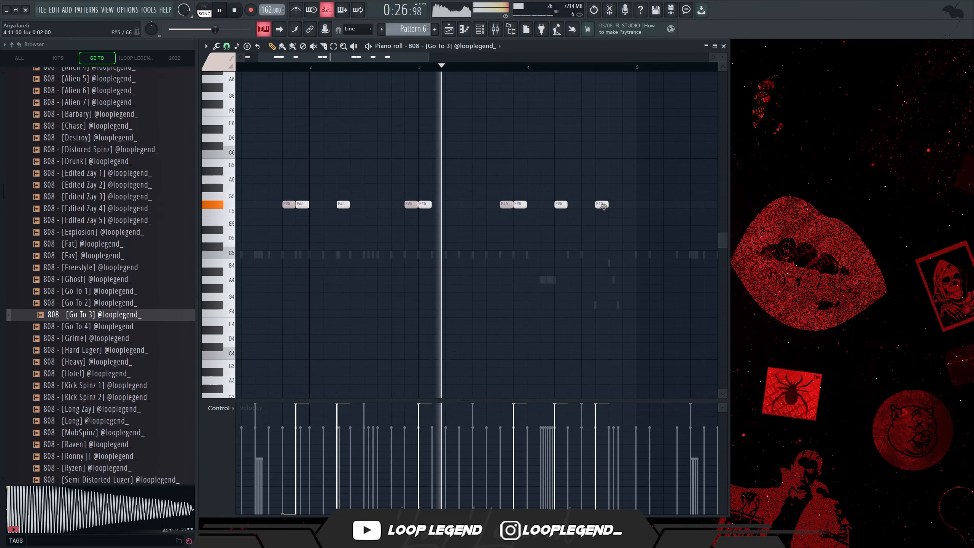
Step: Try moving the 808 note on step 5 of bar 4 to step 7
scroll(604, 208, down, 2)
drag(532, 203, 539, 202)
right_click(544, 202)
key(ctrl+z)
key(space)
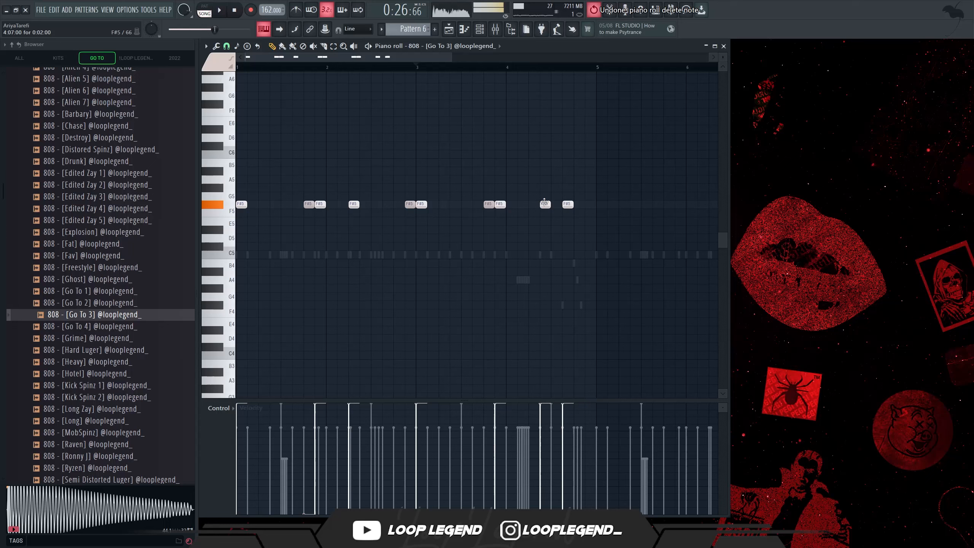
key(space)
scroll(565, 213, up, 2)
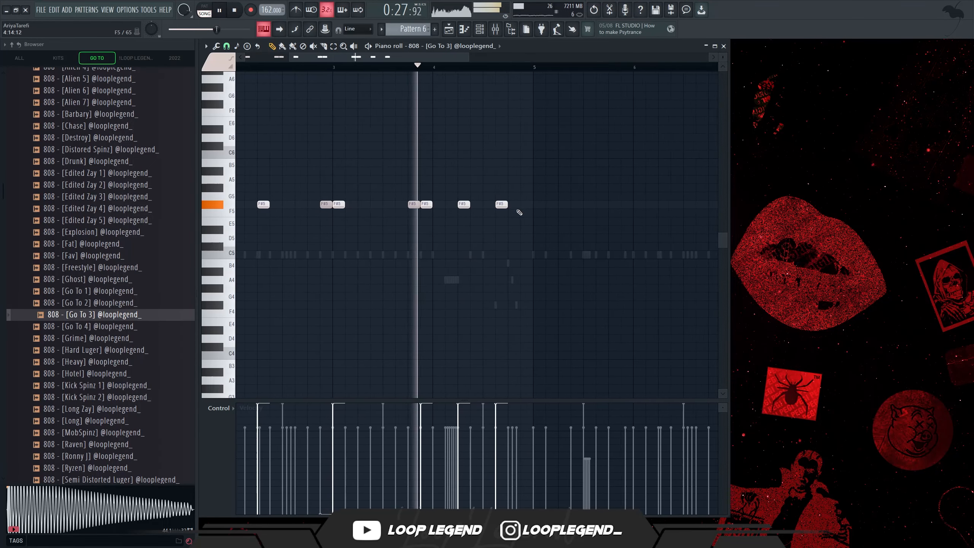
Step: Shift the last F#5 808 note in bar 4 to step 9 and play the passage
click(523, 204)
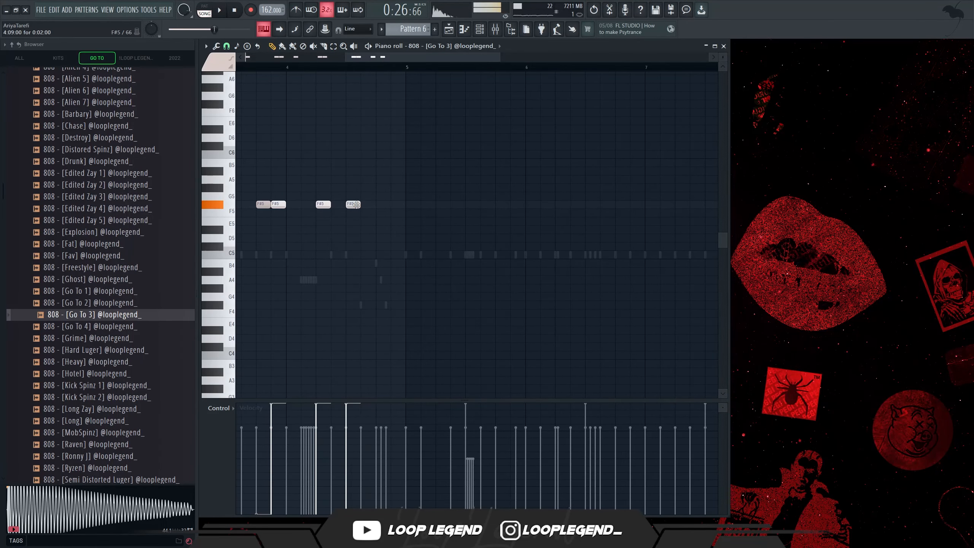
key(space)
scroll(384, 203, down, 2)
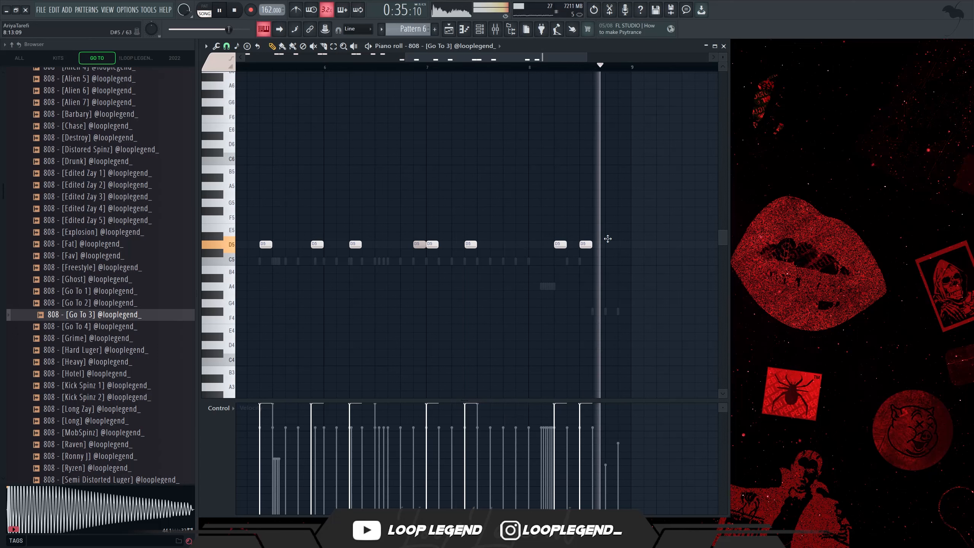
Step: Replay from bar 8 and add a D5 808 note on step 15 of that bar
key(space)
click(531, 67)
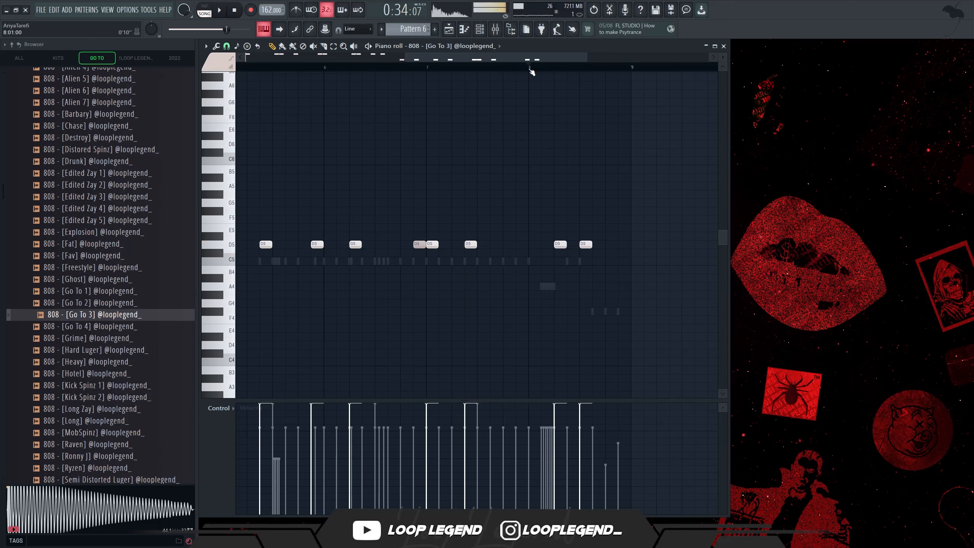
key(space)
click(621, 245)
key(space)
scroll(419, 28, down, 1)
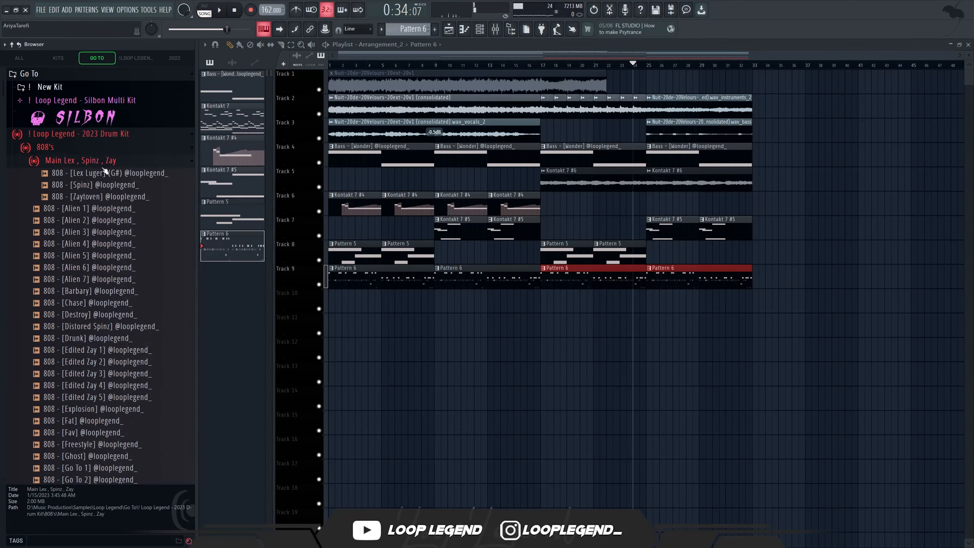
Step: Audition the Spinz and Lex Luger 808s, then load 808 - [Lex Luger] (G#) as a new channel with root note G#5
click(124, 185)
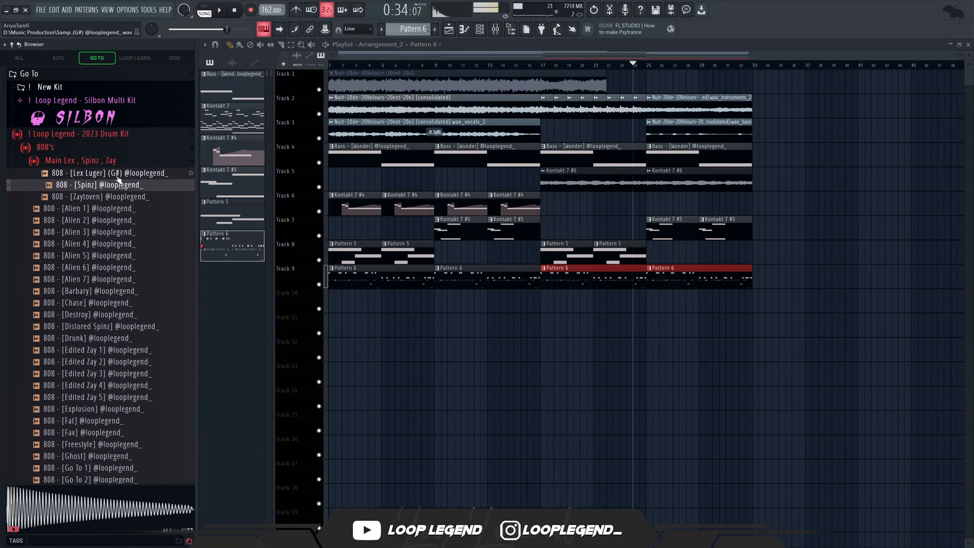
click(117, 173)
right_click(116, 171)
click(150, 187)
click(342, 187)
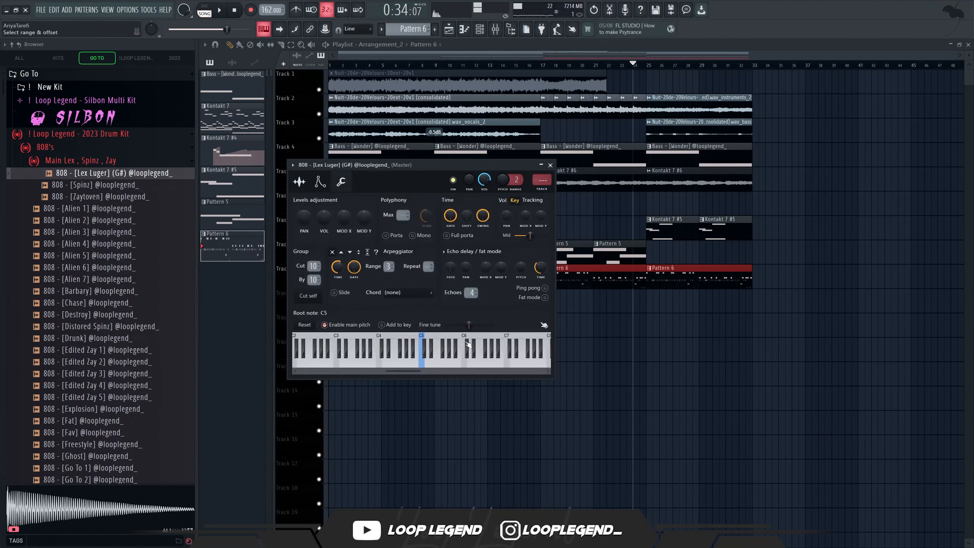
key(Escape)
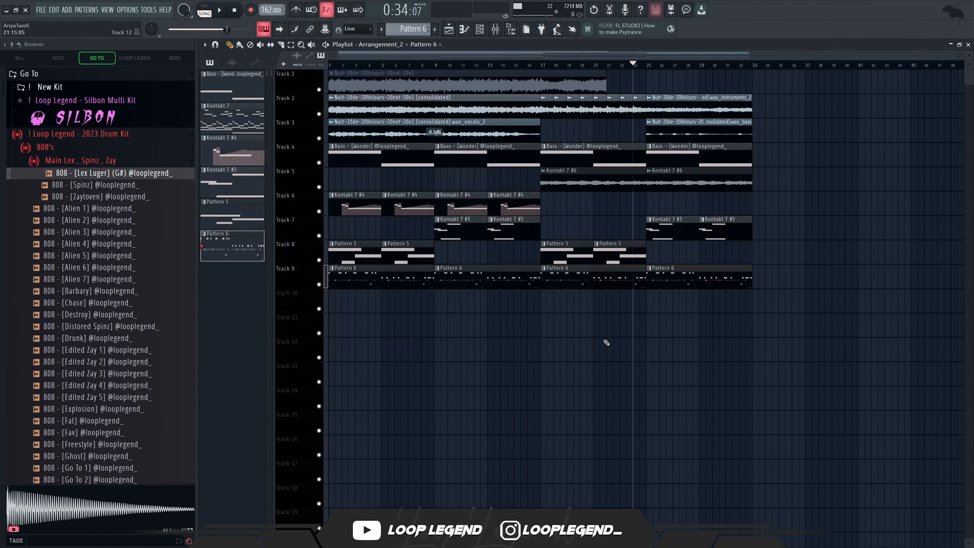
Step: Make the Pattern 6 clip at bar 25 unique and cue playback to its start
click(652, 272)
click(669, 344)
click(649, 67)
Step: Move the 808 notes from the Go To 3 channel to the Lex Luger channel in Pattern 7
key(F6)
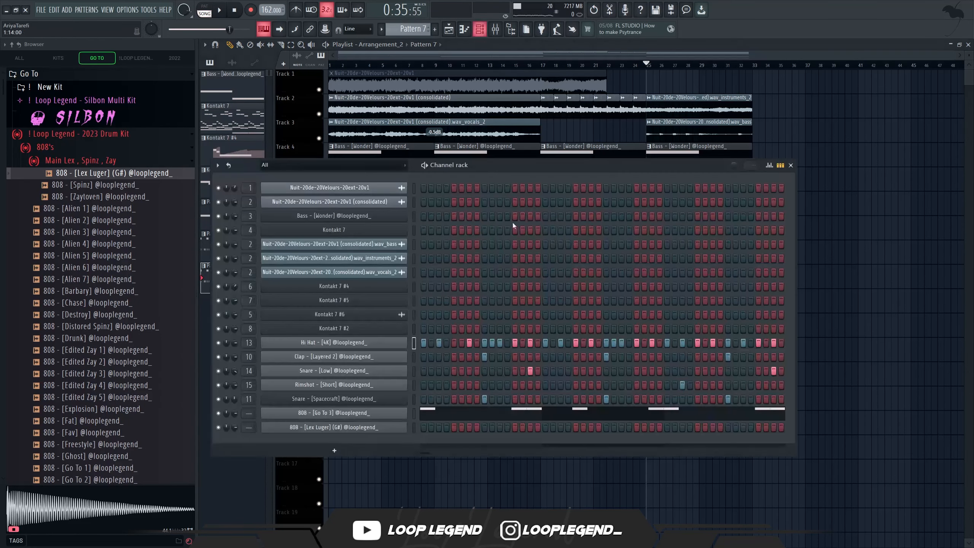
click(413, 414)
key(ctrl+v)
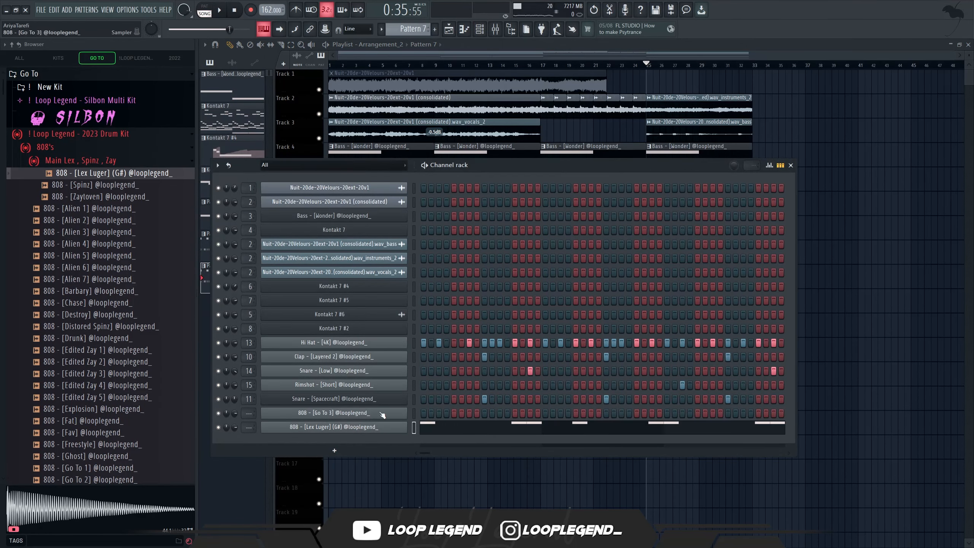
Step: Set the Lex Luger 808's cut and cut-by groups to 9 and transpose its notes down an octave
click(367, 429)
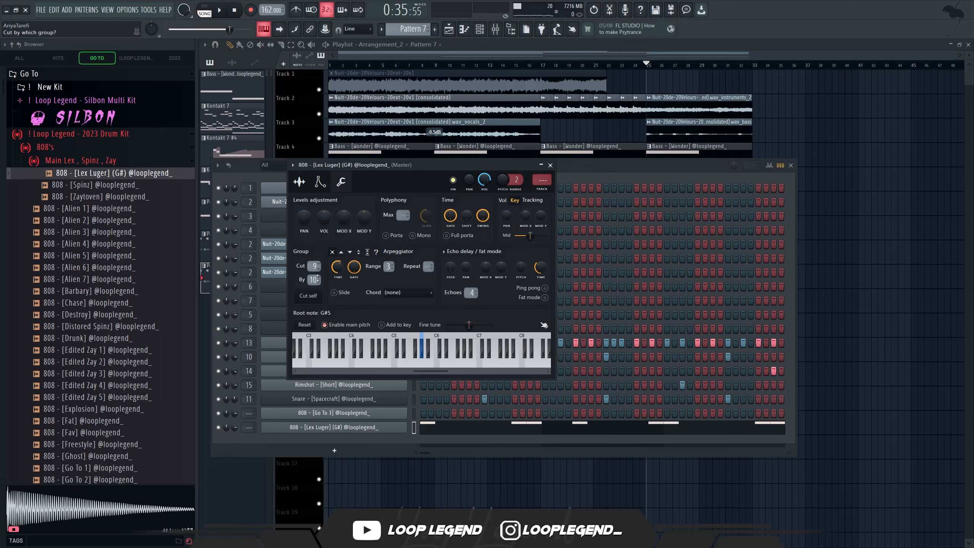
key(F7)
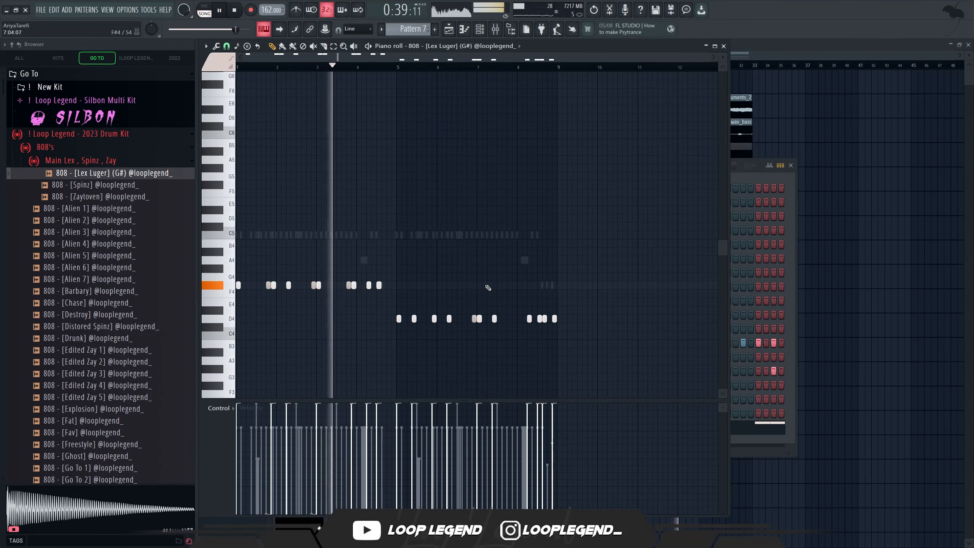
key(F7)
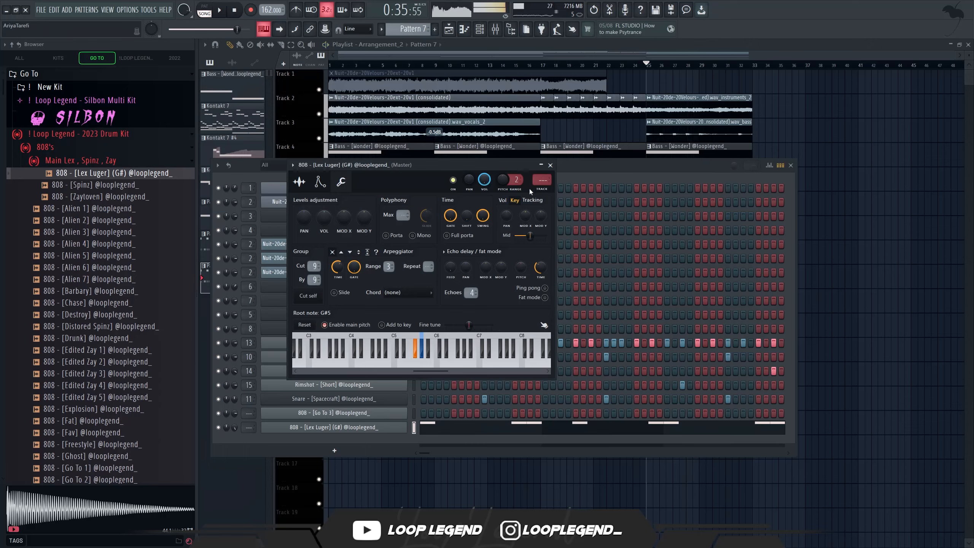
Step: Route the Lex Luger 808 to mixer track 16 at -1.8 dB and insert Fruity parametric EQ 2 in slot 2
key(F9)
scroll(413, 297, down, 3)
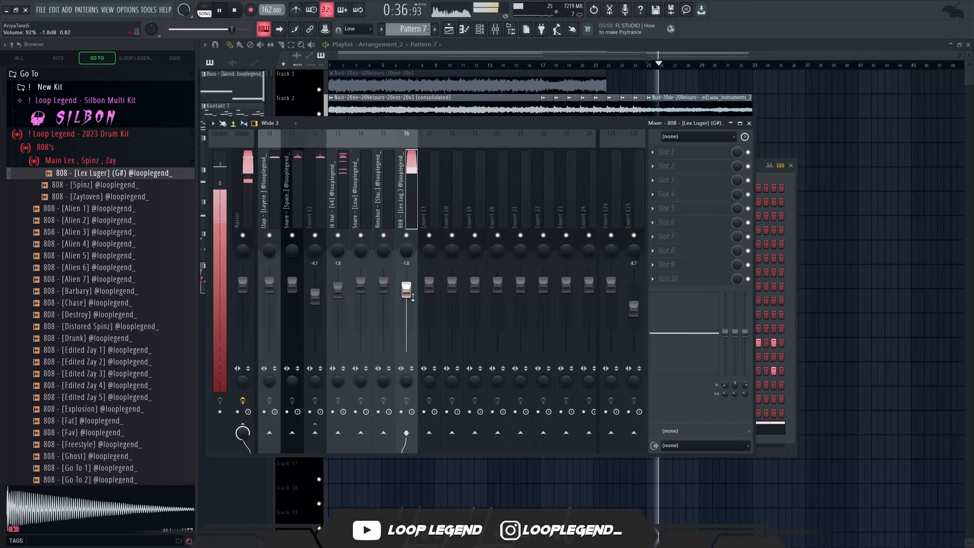
click(666, 166)
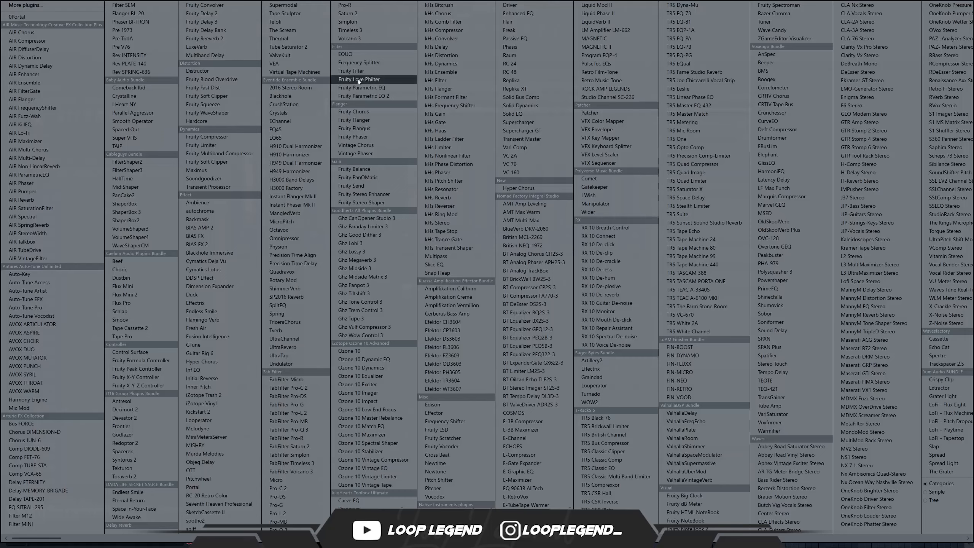
click(369, 96)
key(space)
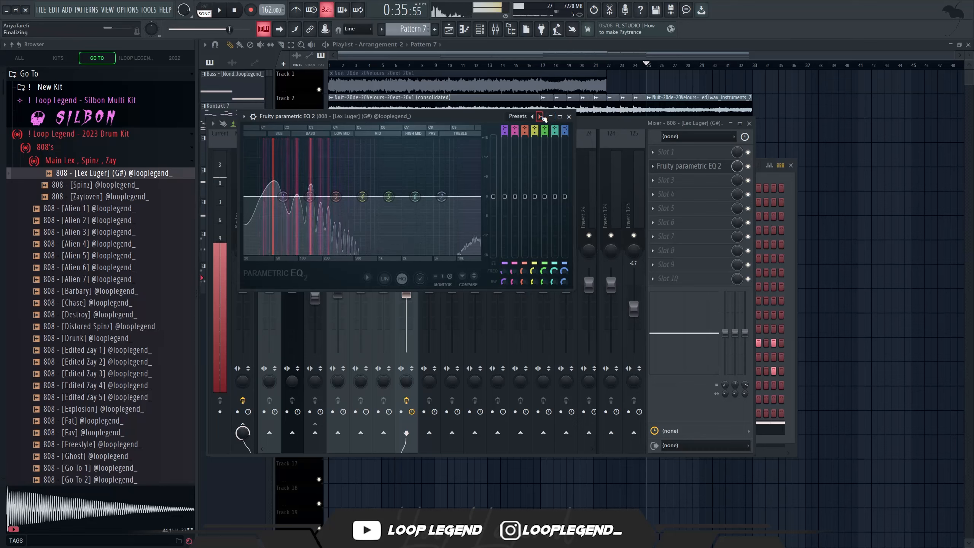
Step: Load the 03 High Cut preset in the 808's equalizer and bring band 7 down to about 1125 Hz
click(540, 117)
click(540, 116)
key(space)
drag(441, 196, 382, 196)
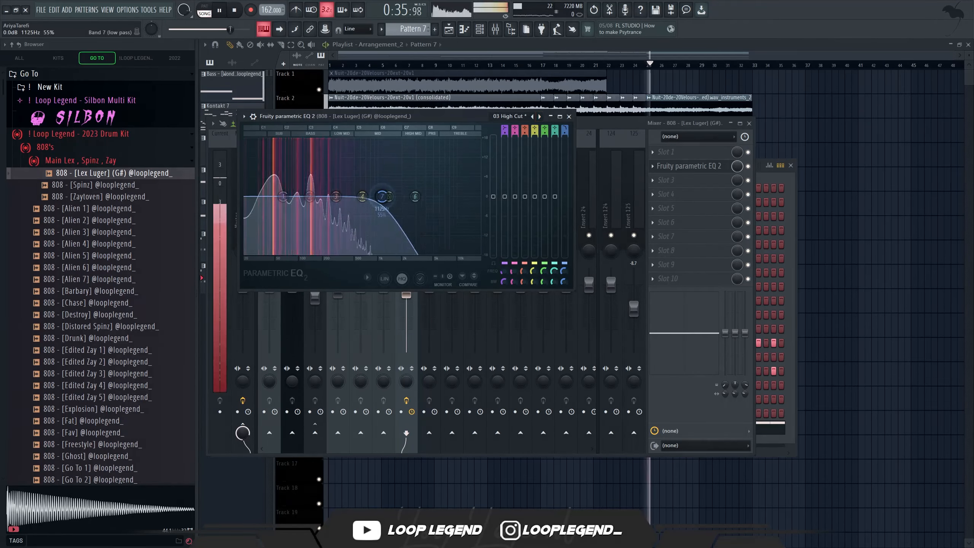
click(569, 117)
Step: Insert Fruity Fast Dist in slot 4 with adjusted threshold, mix and about 93% pre-amp, and lower the 808's mixer fader
click(666, 180)
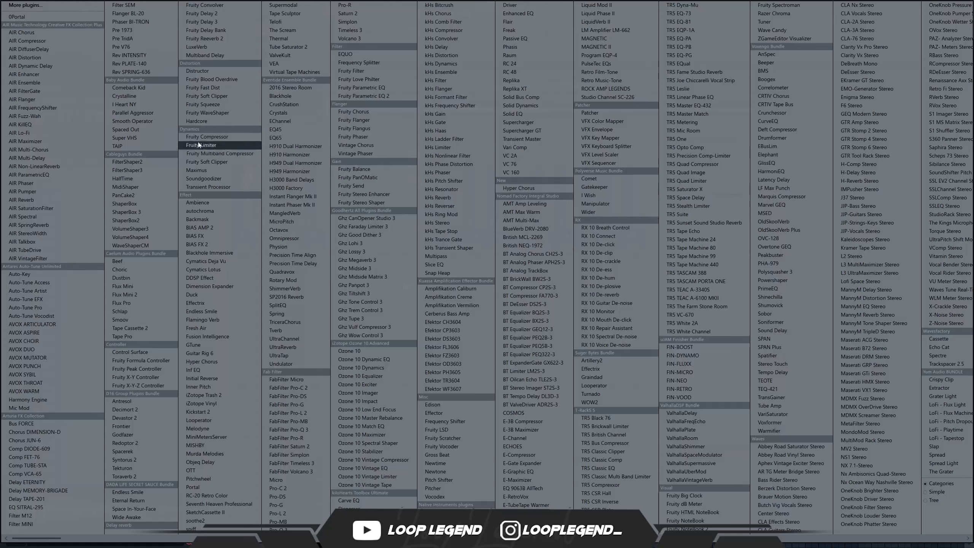
click(213, 87)
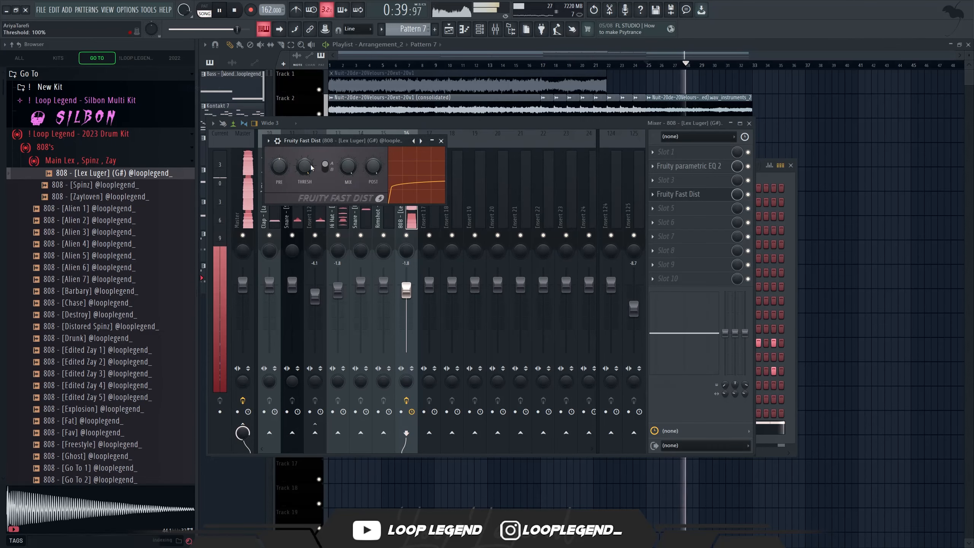
drag(311, 167, 303, 172)
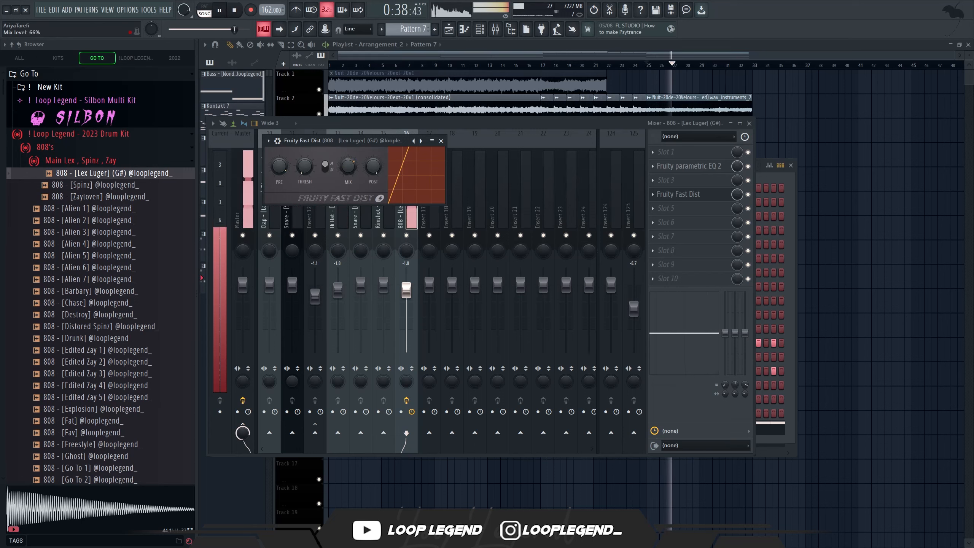
drag(348, 166, 340, 166)
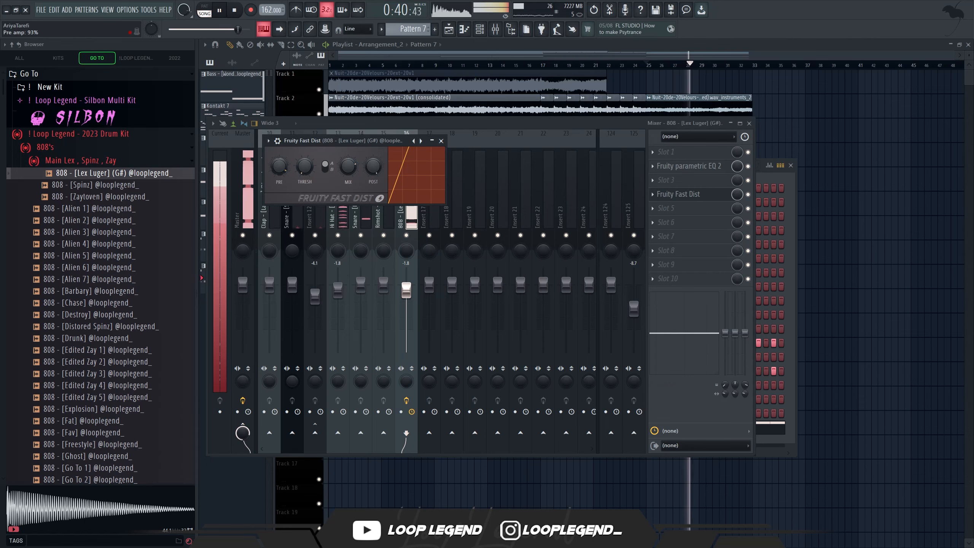
drag(406, 290, 405, 314)
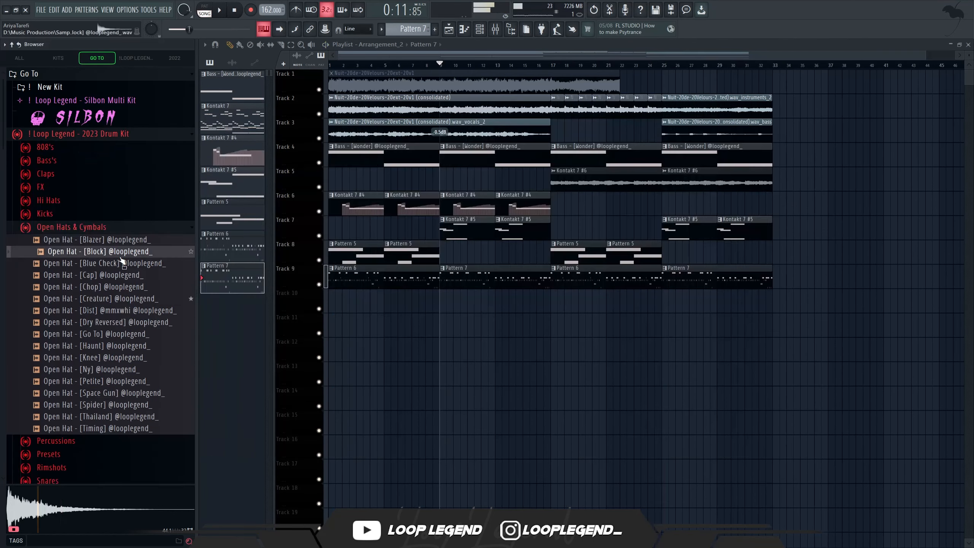
Step: Audition open hat samples and load Open Hat - [Cap] as a new channel
click(114, 276)
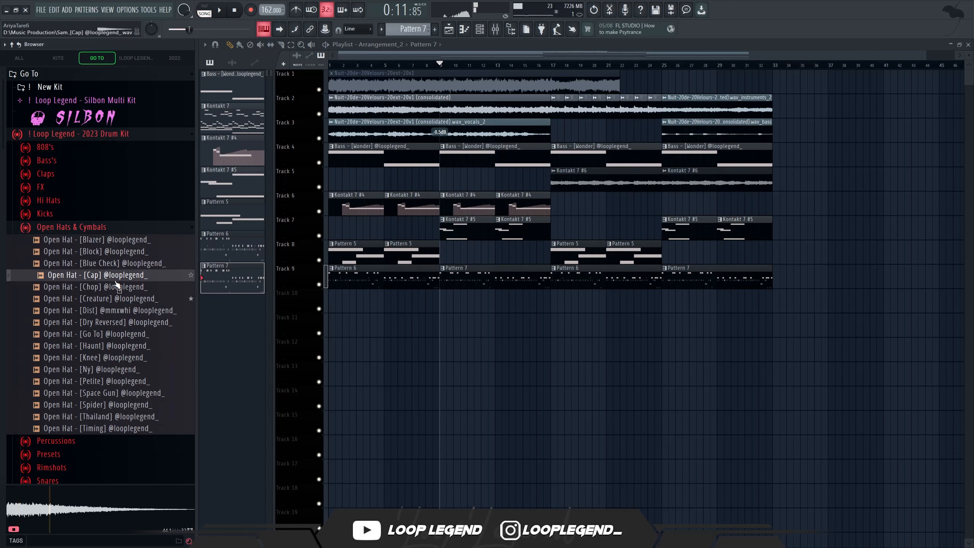
right_click(114, 280)
click(147, 293)
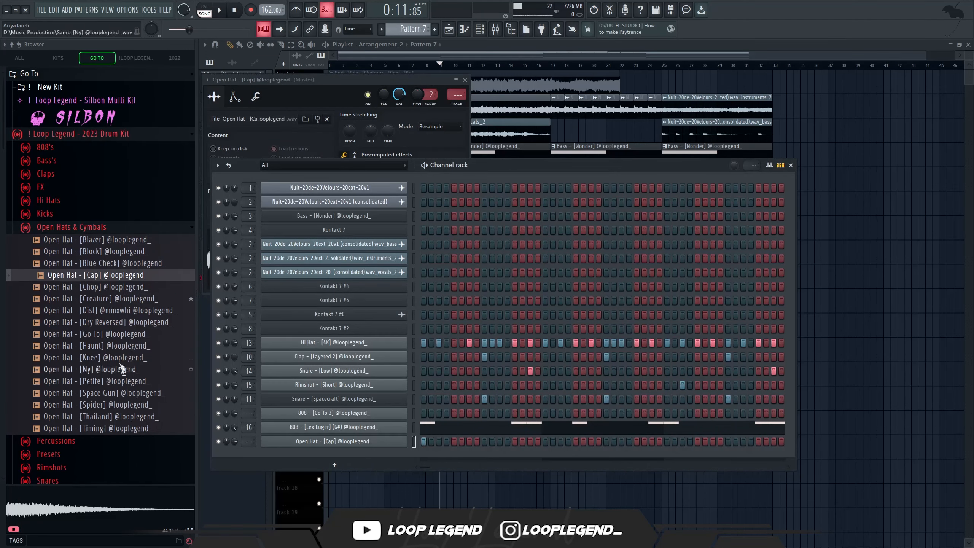
Step: Audition more open hats, add Open Hat - [Ny] as a new channel and place a hit on step 5
click(96, 334)
click(101, 369)
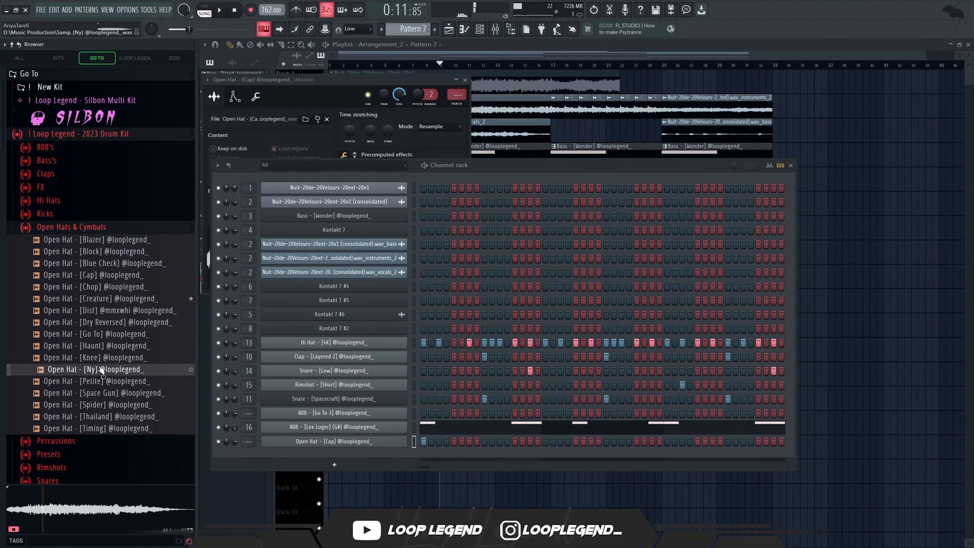
drag(267, 432, 306, 463)
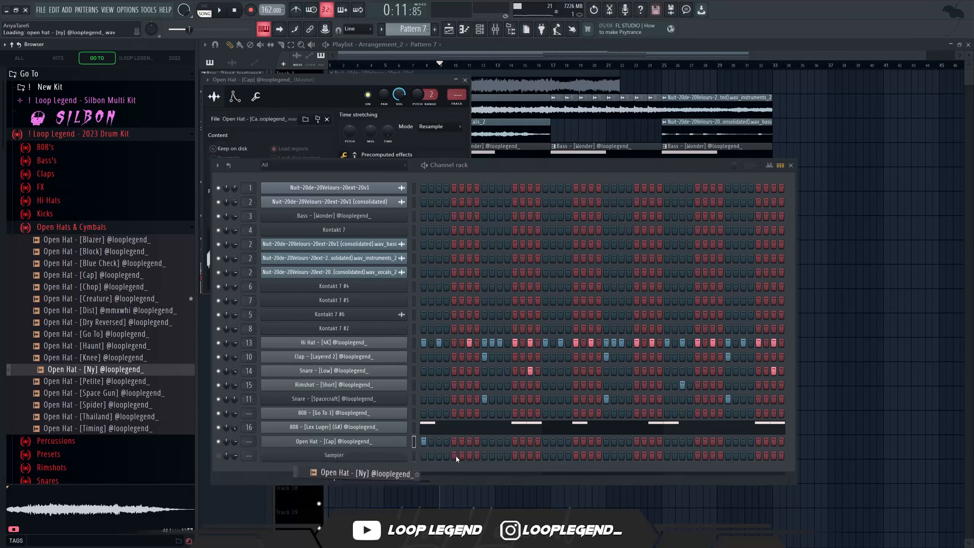
click(454, 455)
key(space)
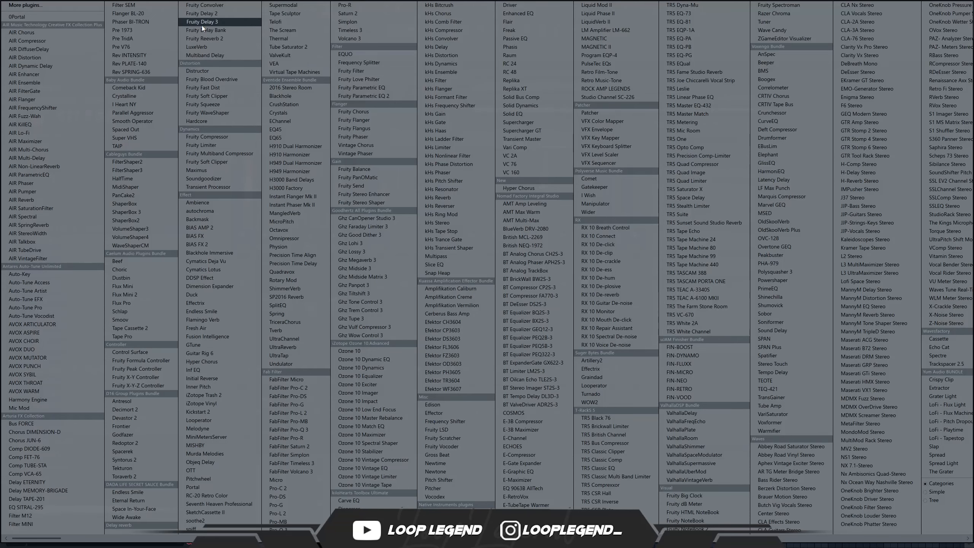
Step: Insert Fruity Delay 3 on the open hat's mixer track and play the beat
click(202, 25)
click(576, 157)
click(588, 226)
key(space)
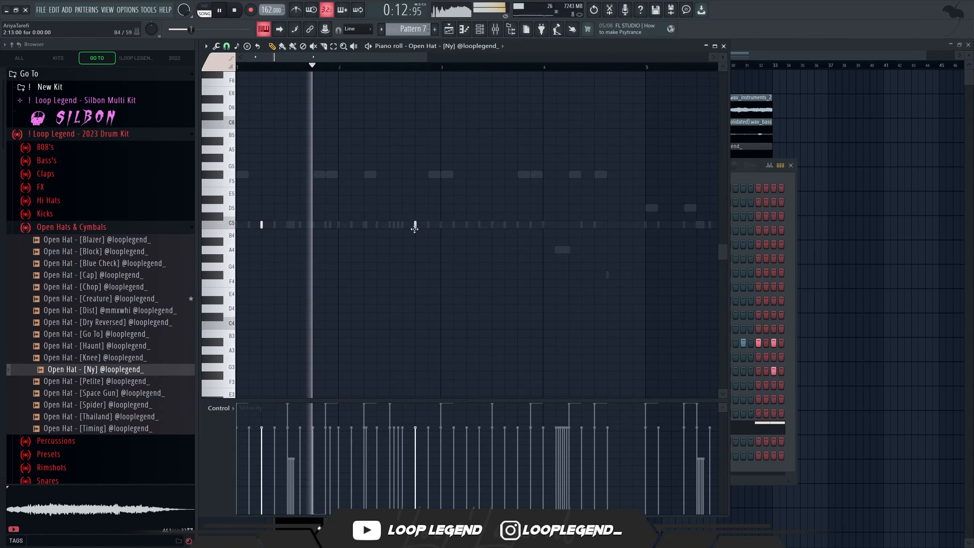
Step: Place the second Ny open hat note on G#4 at step 9 of bar 2 and replay the beat
click(389, 255)
key(space)
key(space)
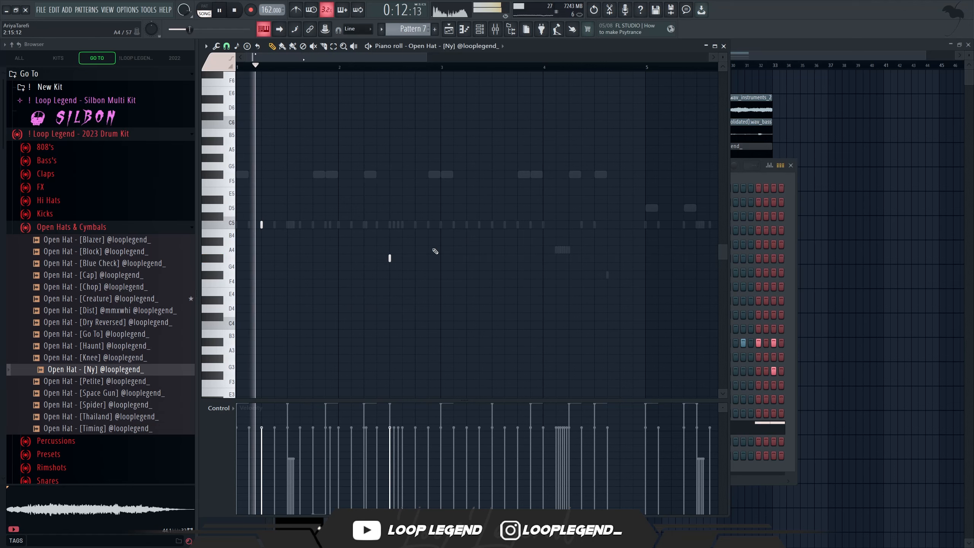
Step: Duplicate the two-bar open hat notes into bars 3 and 4 and lower the G#4 notes' velocity
key(ctrl+a)
key(ctrl+b)
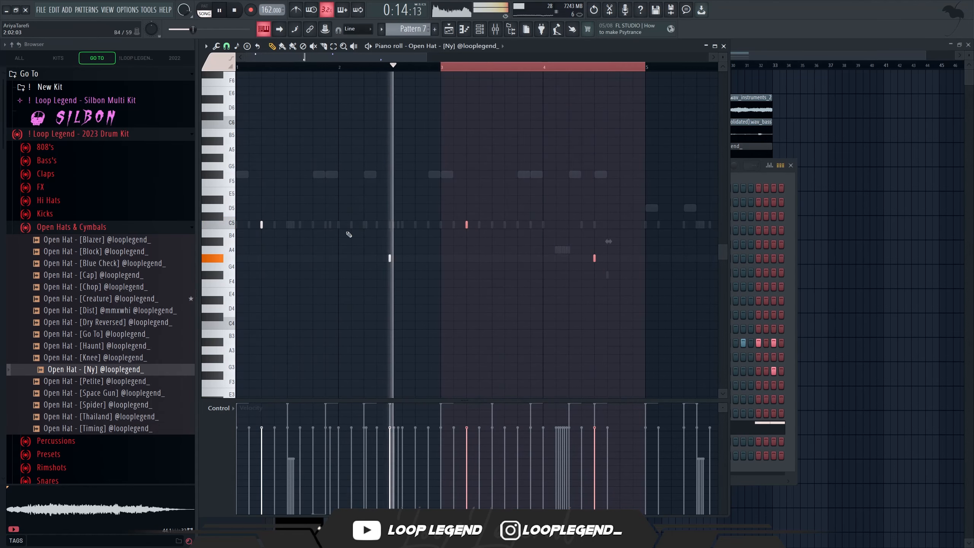
click(594, 452)
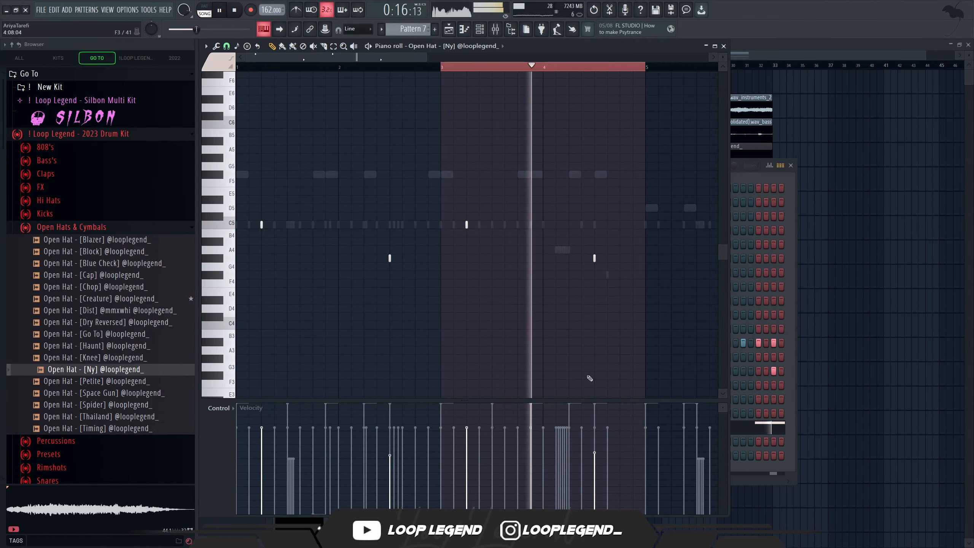
scroll(575, 346, down, 2)
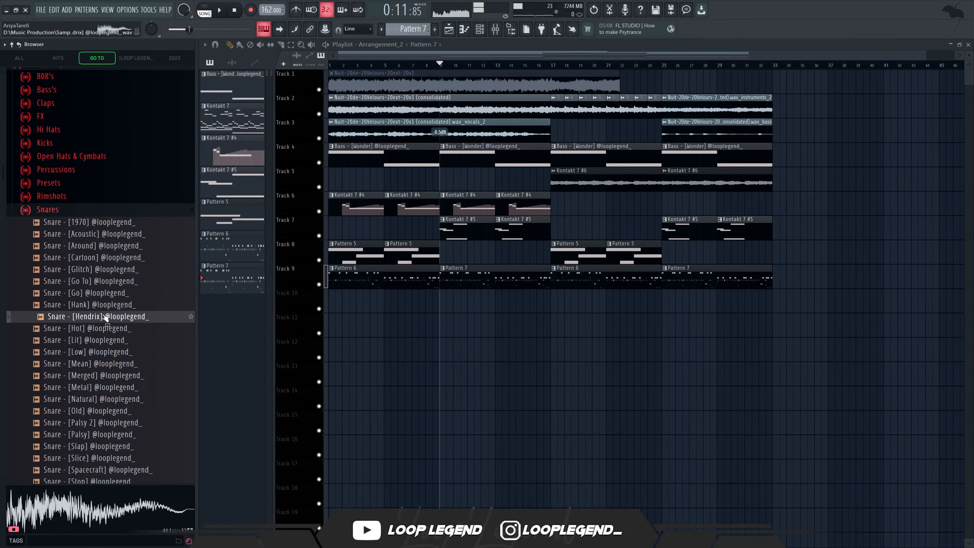
Step: Load Snare - [Hendrix] as a new channel and play the arrangement from bar 17
right_click(105, 317)
click(127, 327)
click(550, 65)
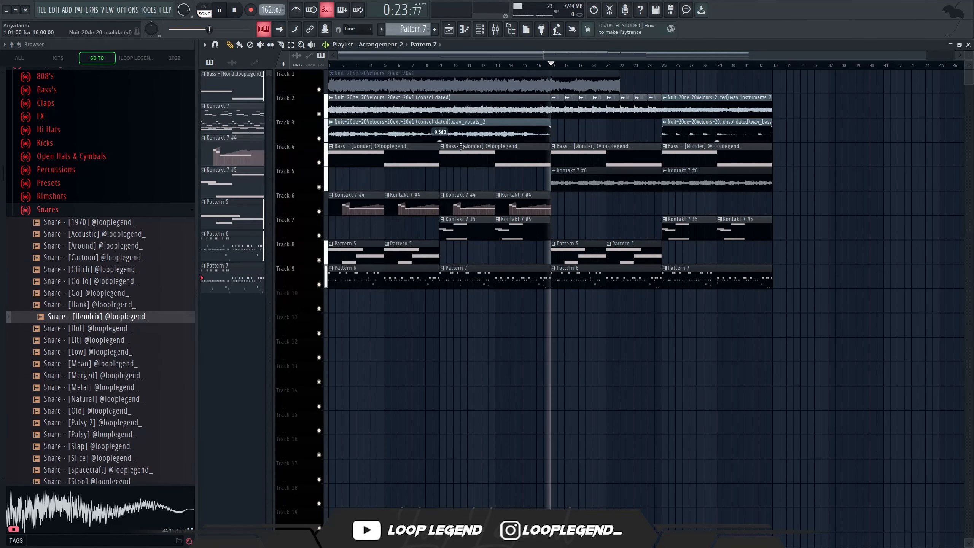
Step: Load the 158bpm #2 snare MIDI from the 2024 Drum Midi Kit into Pattern 6's Snare - [Hendrix] piano roll and play it
scroll(132, 312, down, 7)
click(86, 426)
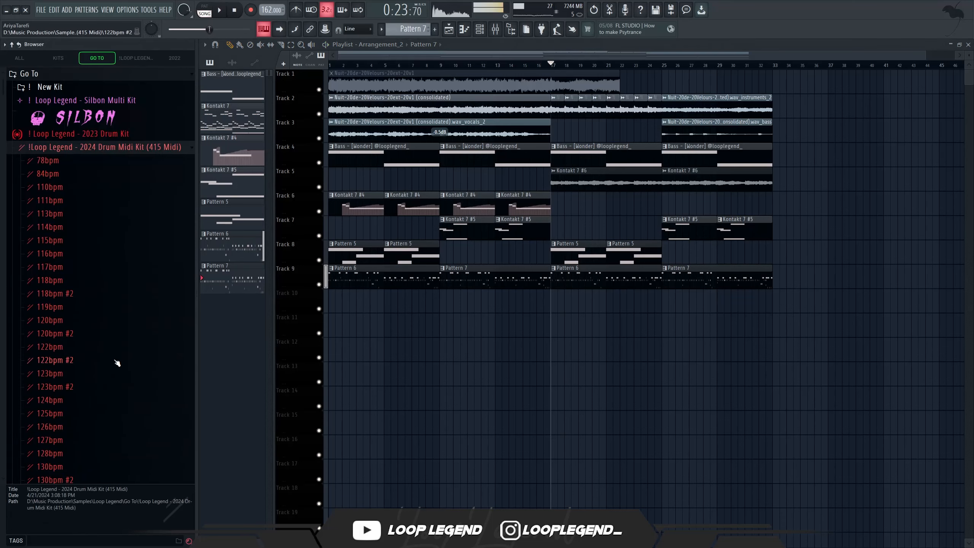
scroll(93, 358, down, 10)
scroll(98, 268, down, 1)
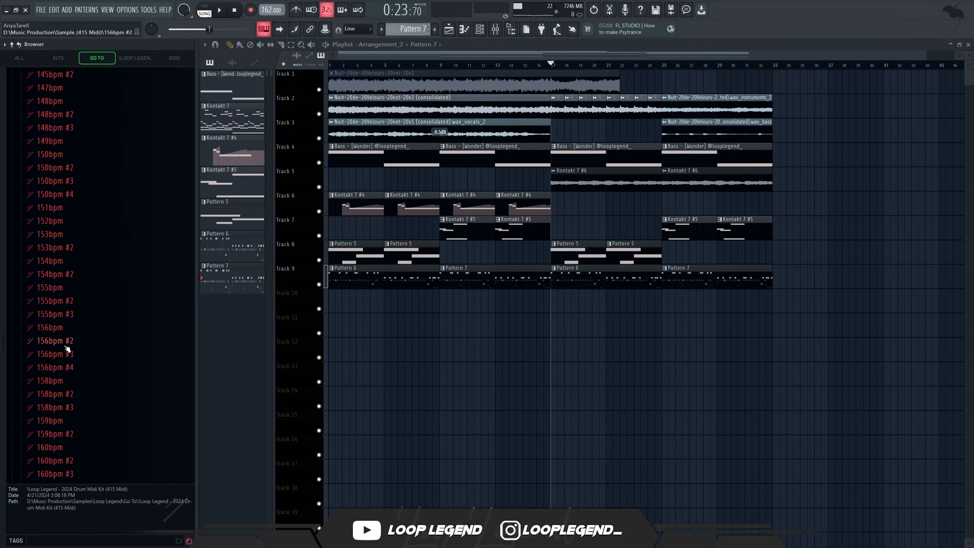
click(70, 328)
drag(111, 419, 343, 293)
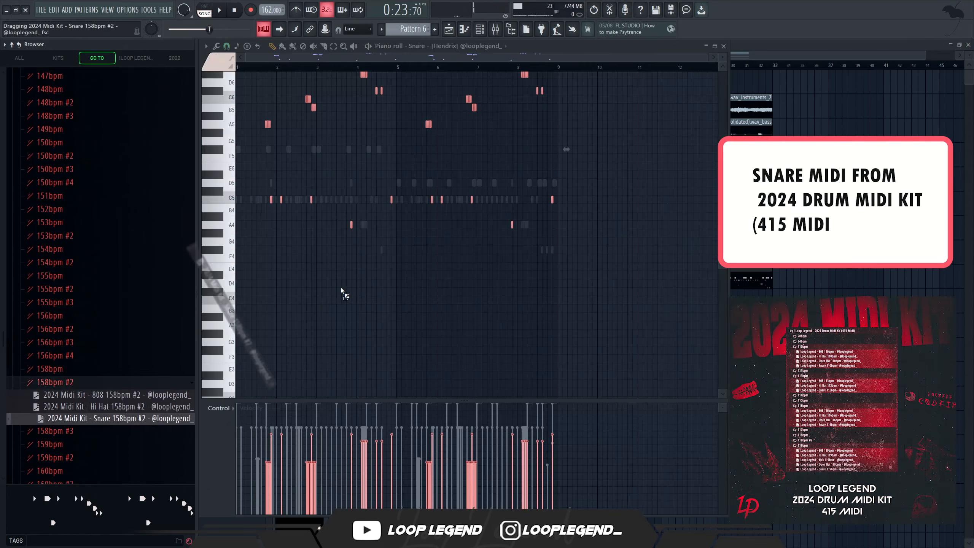
key(space)
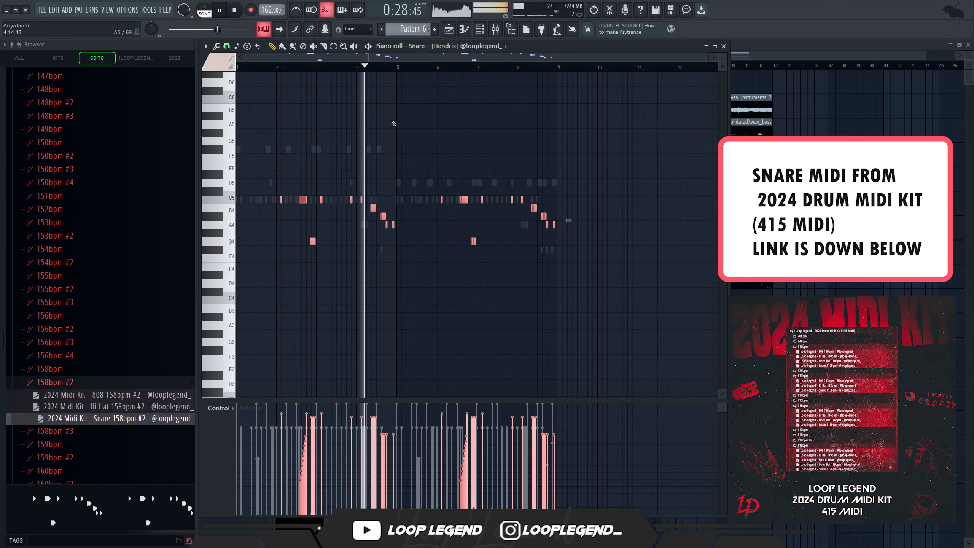
scroll(70, 385, down, 3)
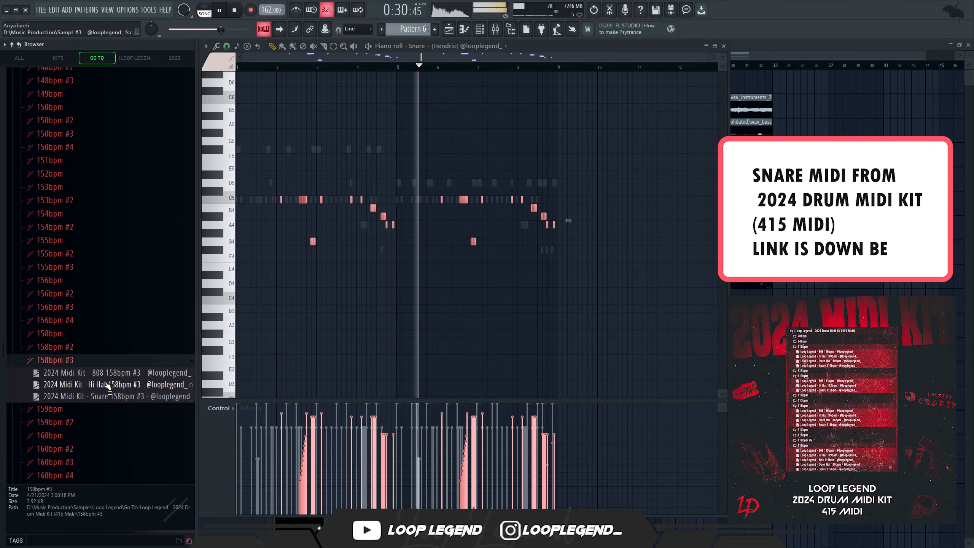
scroll(96, 365, down, 2)
click(130, 325)
Step: Transpose all the Hendrix snare notes up by seven semitones while the pattern plays
click(516, 338)
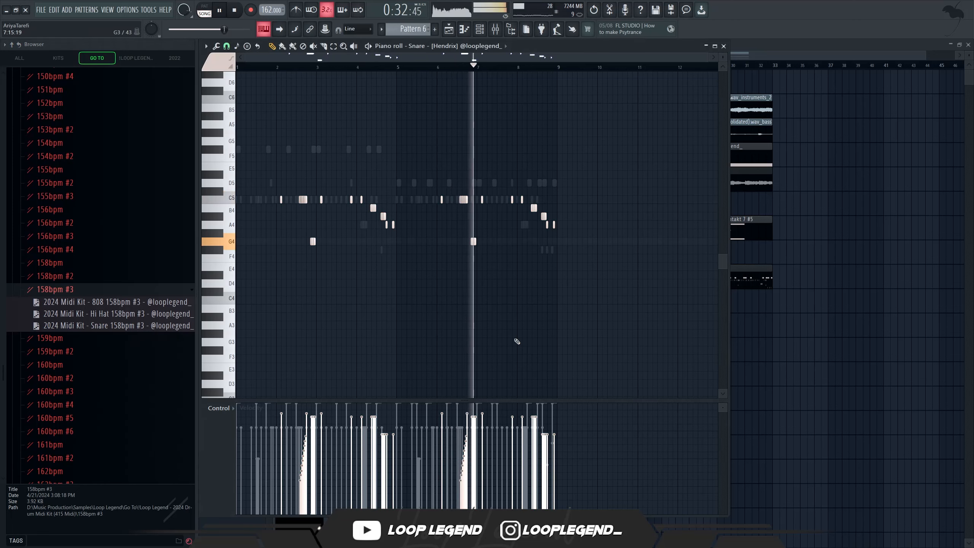
key(shift+Up)
key(shift+Up)
key(shift+Up)
key(shift+Up)
key(shift+Up)
key(shift+Up)
key(shift+Up)
key(shift+Up)
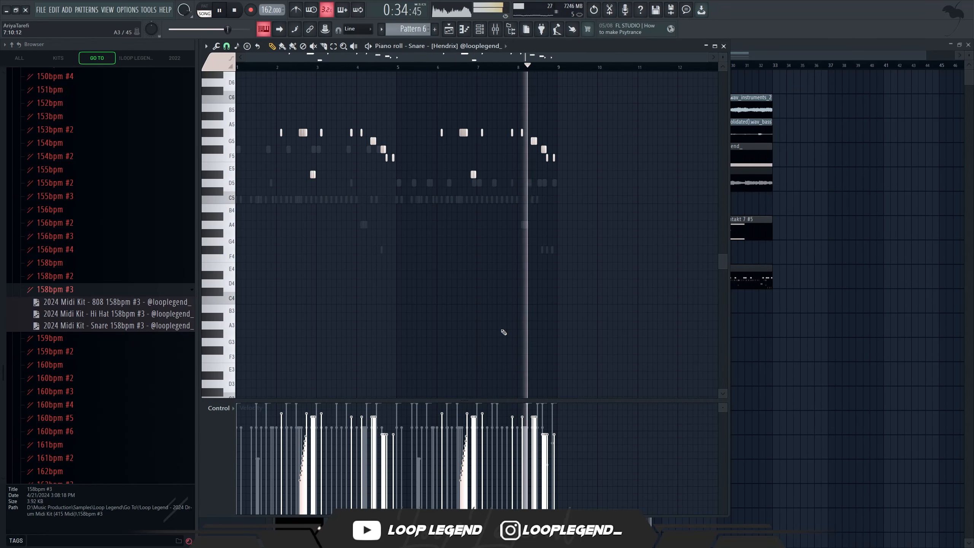
key(shift+Down)
Step: Paste the closing snare notes of bar 8 into the 808 - [Go To 3] piano roll and delete the three overlapping D5 notes
scroll(454, 47, up, 2)
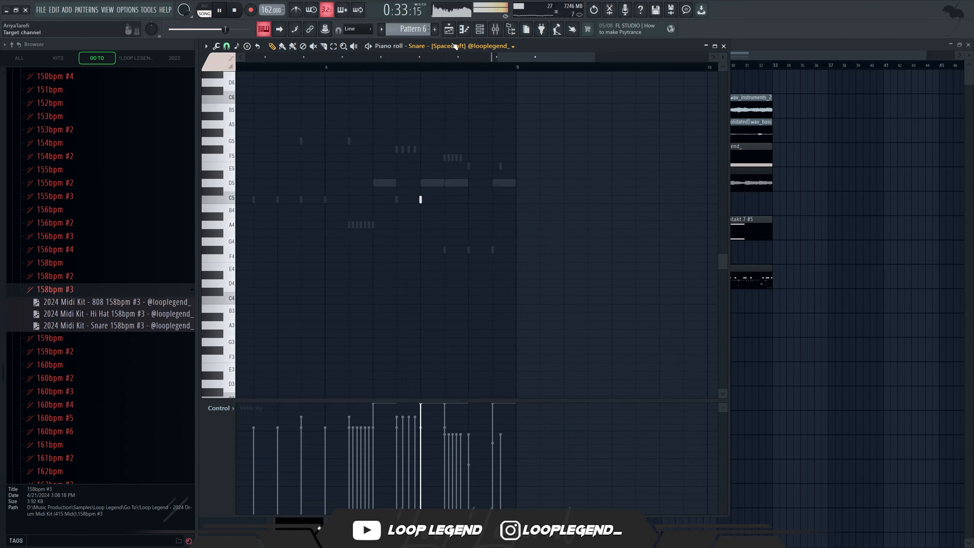
scroll(455, 47, up, 2)
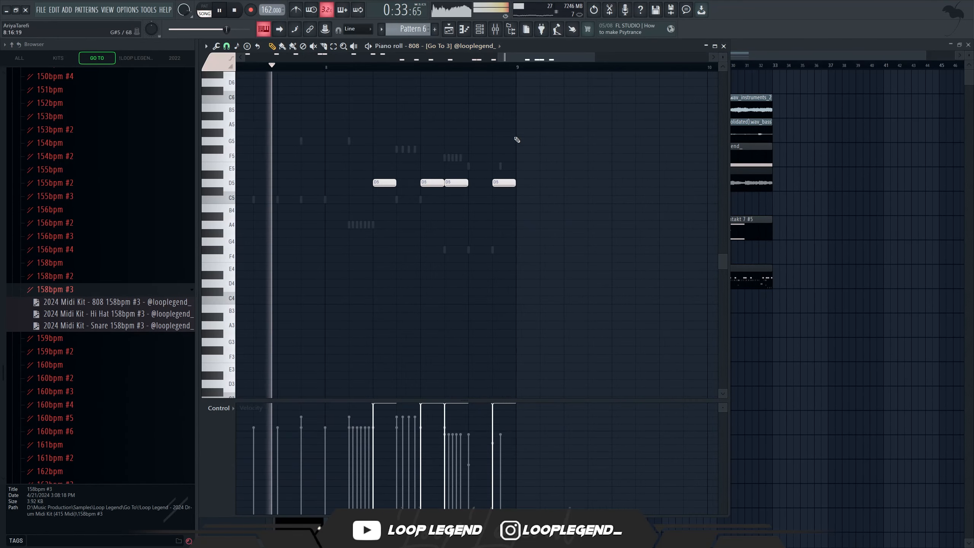
key(ctrl+v)
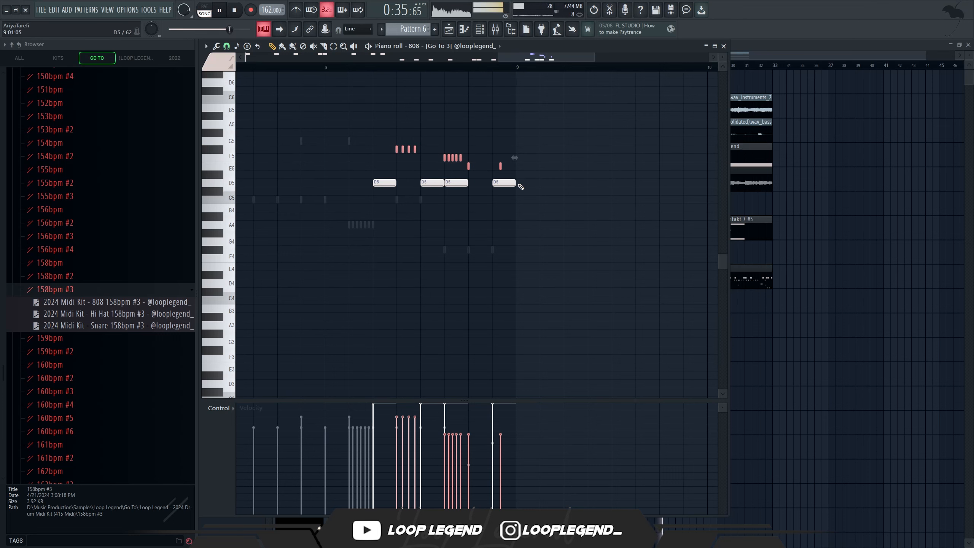
drag(516, 184, 408, 157)
key(Delete)
key(space)
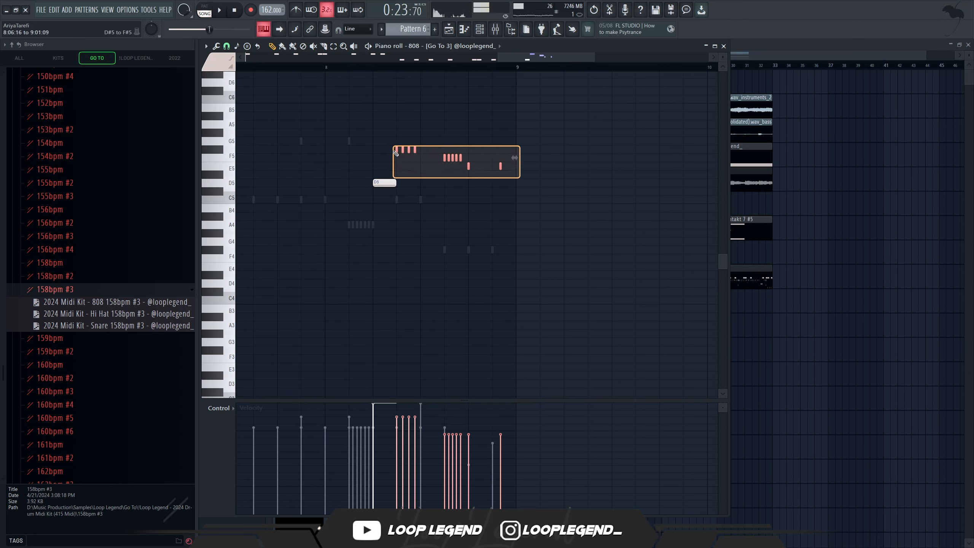
Step: Transpose the pasted 808 notes down four semitones, raise the last one by a semitone, and play the arrangement from the start
key(shift+Down)
key(shift+Down)
key(shift+Down)
key(shift+Down)
drag(536, 179, 478, 195)
key(shift+Up)
click(329, 69)
key(space)
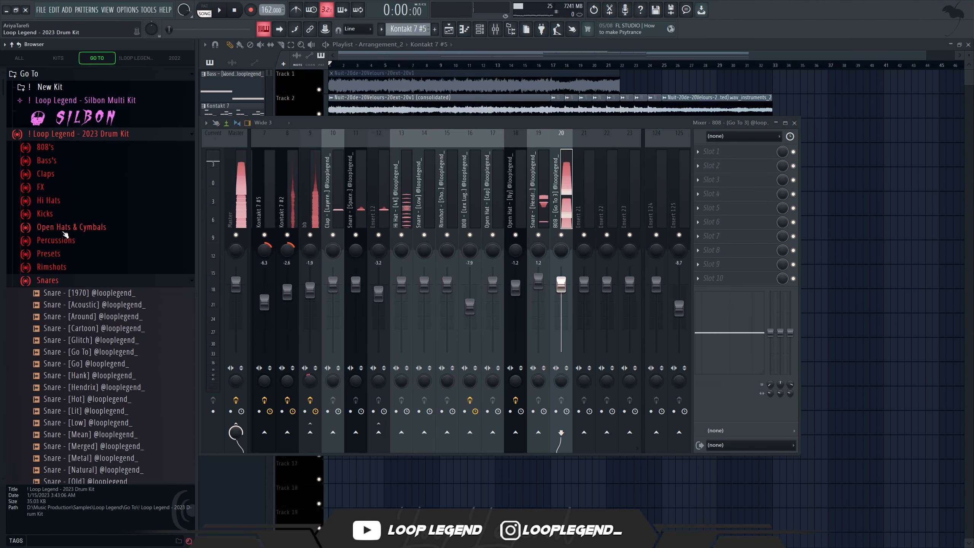
Step: Apply the Master 2023 (1) mixer preset from the 2023 Drum Kit to the master track and play the beat
click(53, 254)
drag(90, 267, 229, 227)
key(space)
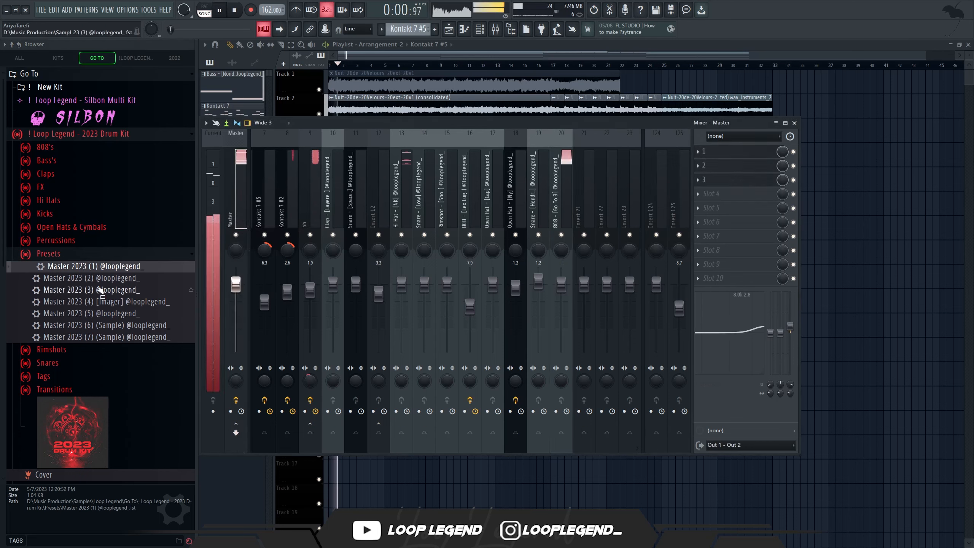
Step: Try the Master 2023 (2) preset on the master track and switch back to Master 2023 (1)
drag(95, 279, 229, 230)
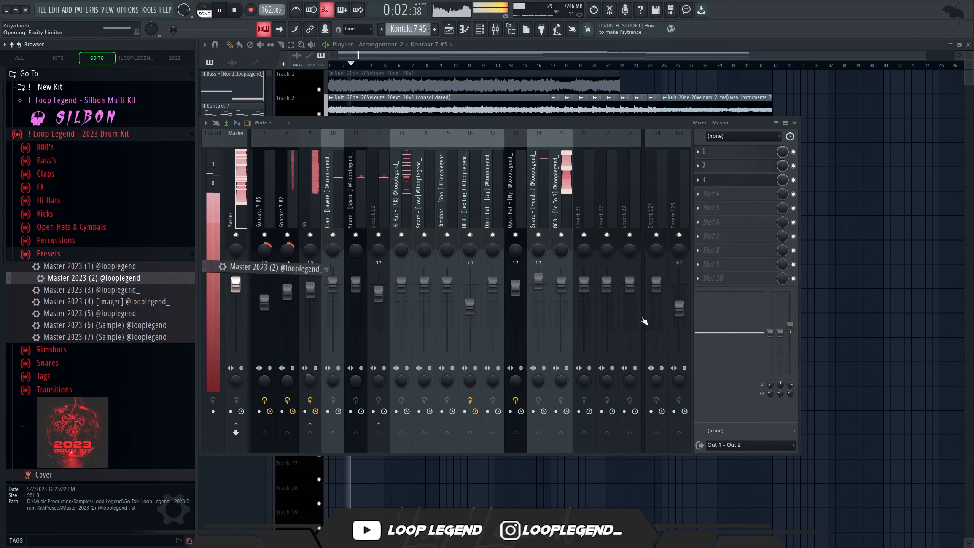
drag(790, 332, 790, 325)
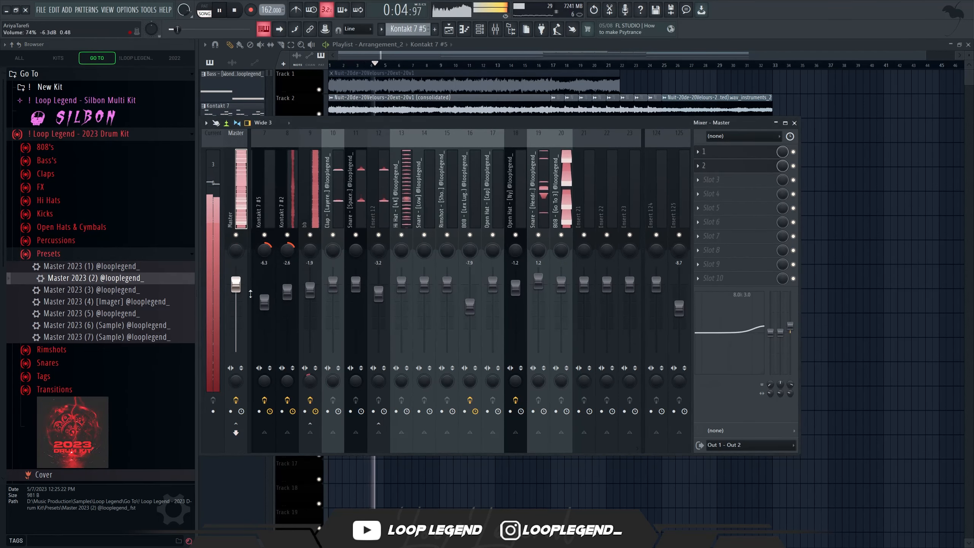
drag(135, 268, 230, 265)
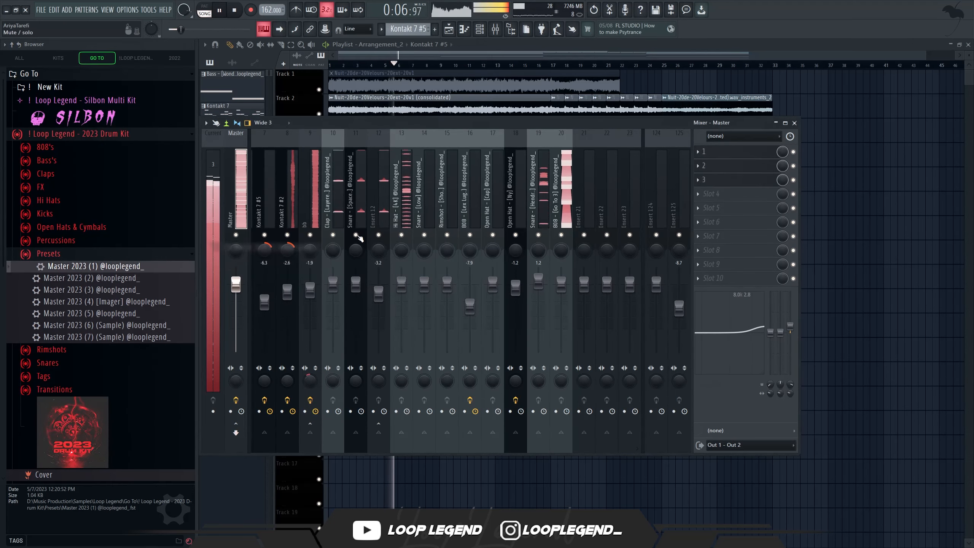
Step: Mute the Go To 3 808, Hendrix snare, Ny open hat, rimshot, Low snare and 4K hi-hat mixer tracks
click(561, 235)
click(538, 235)
key(space)
click(516, 234)
click(446, 235)
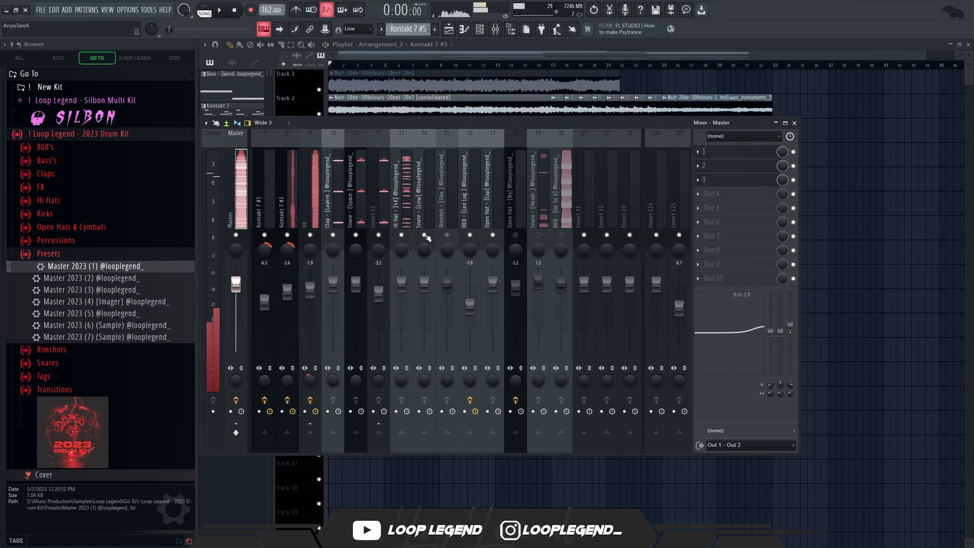
click(424, 234)
click(402, 235)
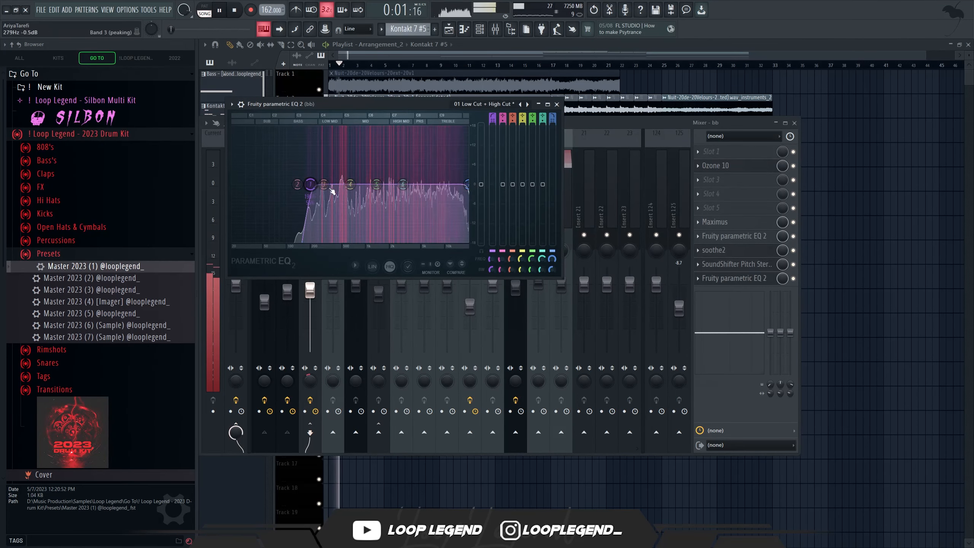
Step: Adjust the first band of the bb track's Fruity parametric EQ 2 and lower the track's volume to -3.7 dB
click(724, 237)
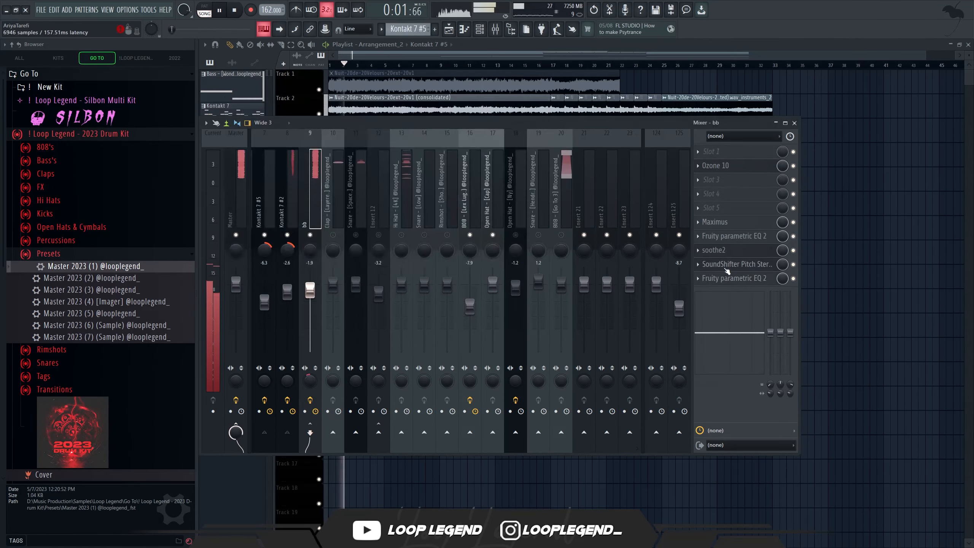
click(722, 279)
key(space)
key(space)
drag(492, 259, 492, 269)
key(Escape)
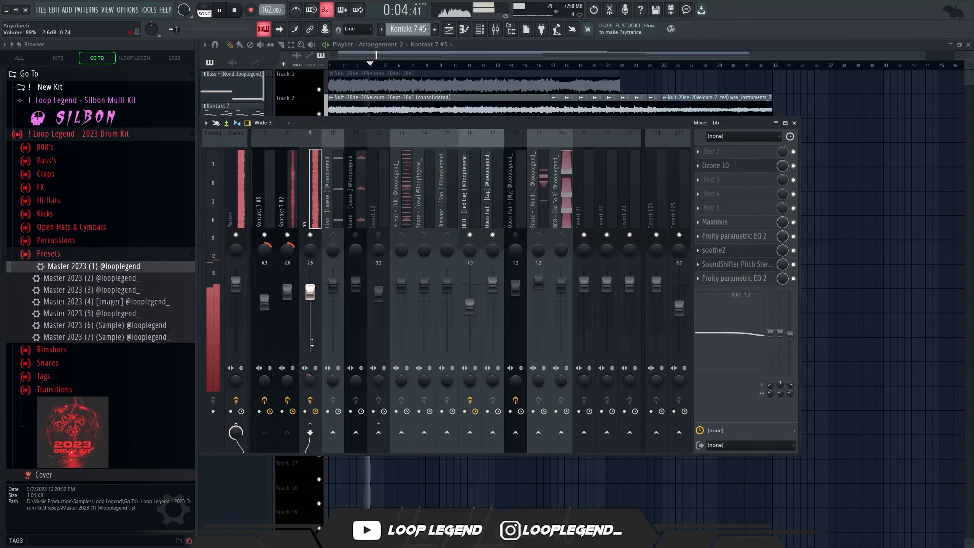
drag(310, 293, 310, 296)
Step: Unmute the layered clap, Space snare and Insert 12 tracks, and lower Insert 12's volume to -5.7 dB
click(333, 234)
key(space)
key(space)
click(356, 234)
click(378, 234)
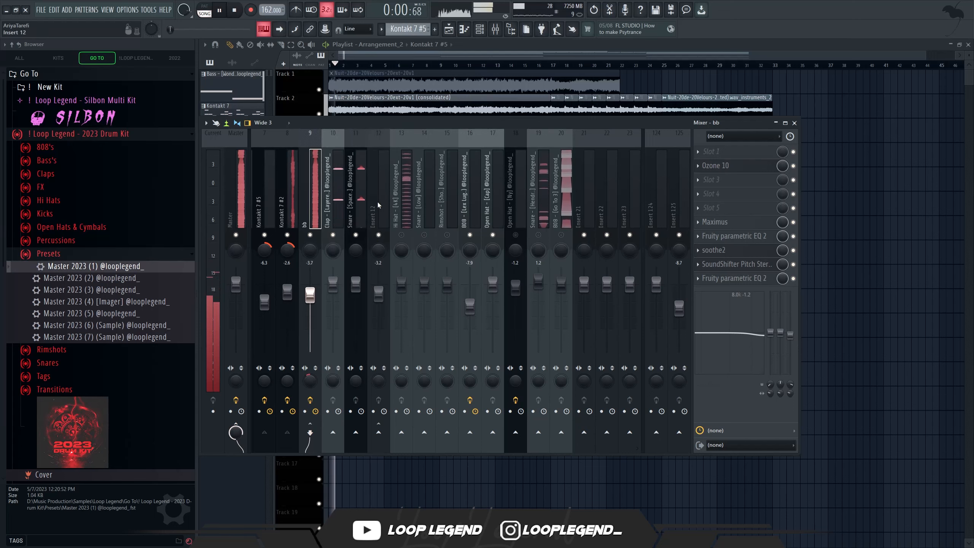
click(378, 205)
drag(379, 294, 401, 315)
Step: Unmute the 4K hi-hat track and set its volume to -2.5 dB and its high shelf to 1.5 dB
click(401, 234)
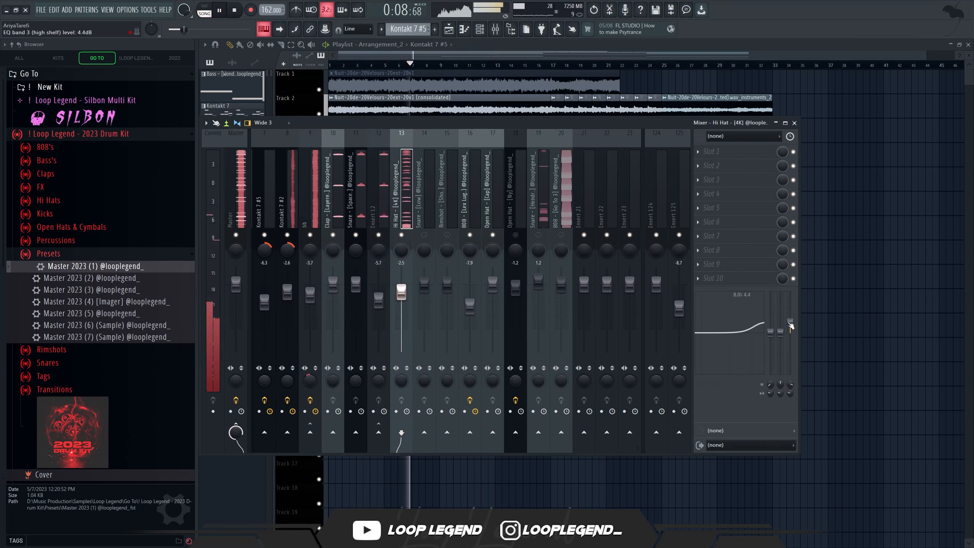
drag(790, 325, 790, 328)
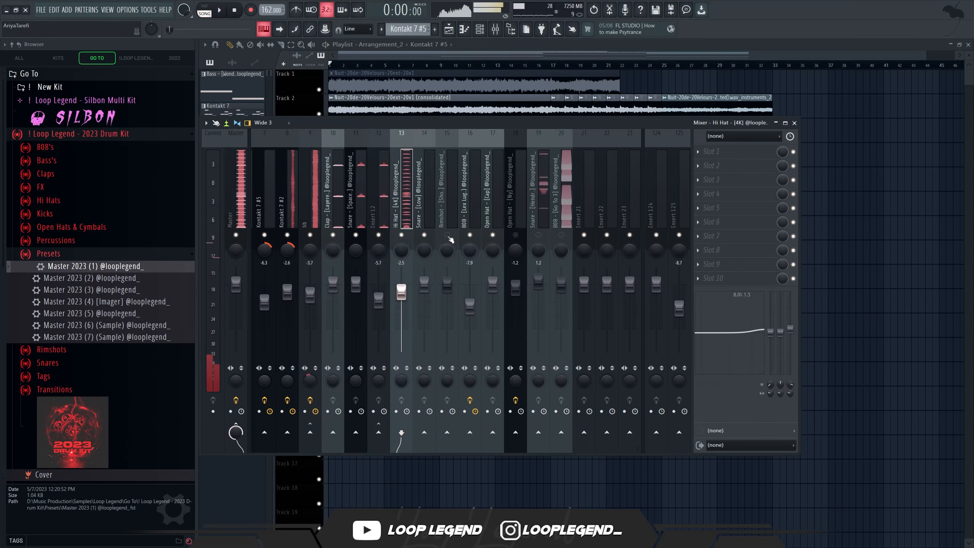
Step: Unmute the Hendrix snare track and lower its volume to -0.1 dB during playback
click(543, 238)
key(space)
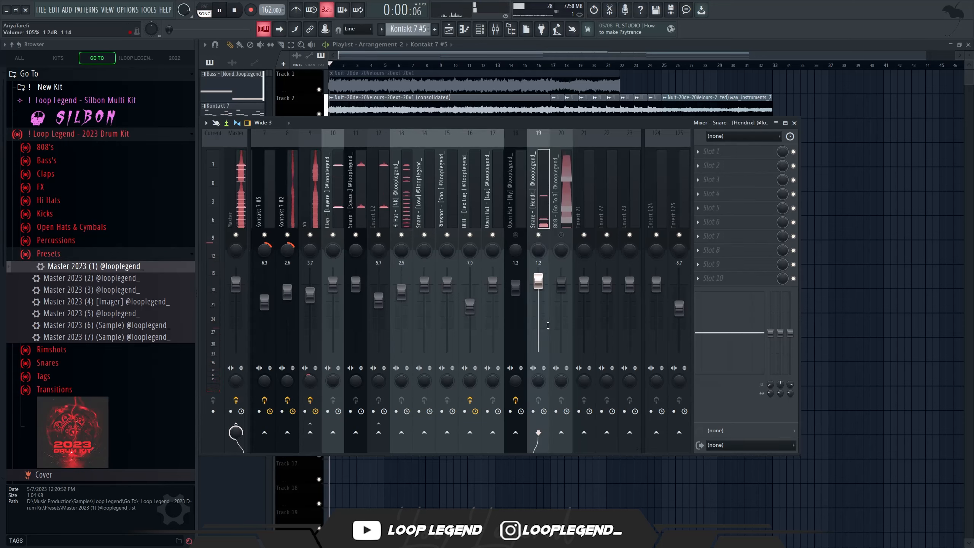
scroll(535, 323, down, 3)
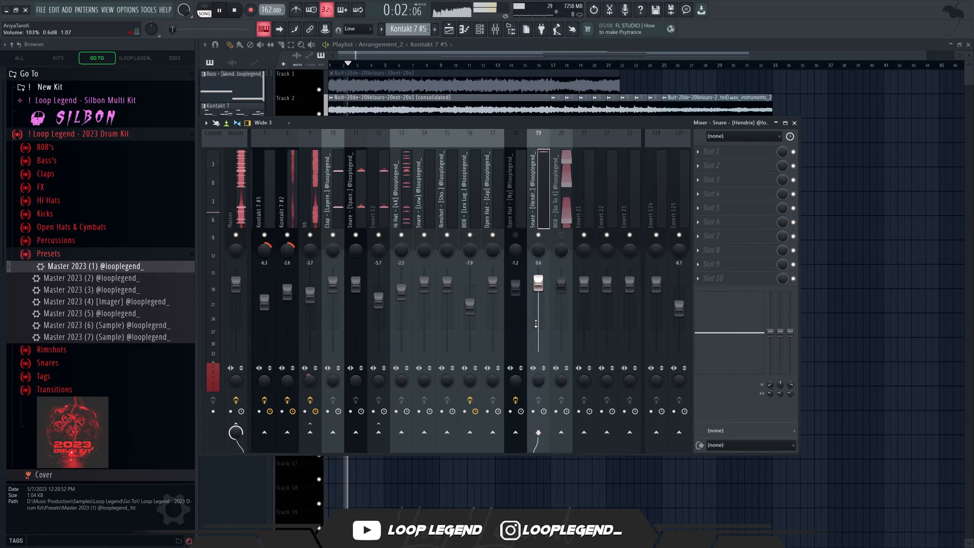
Step: Insert Fruity Parametric EQ 2 in slot 4 of the Hendrix snare track with the 02 Low Cut preset
click(711, 193)
click(707, 192)
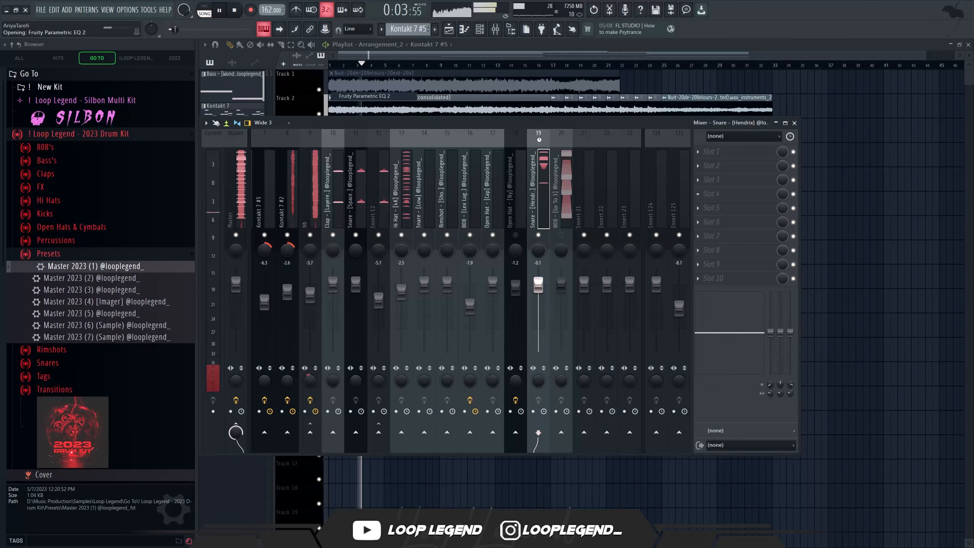
click(539, 116)
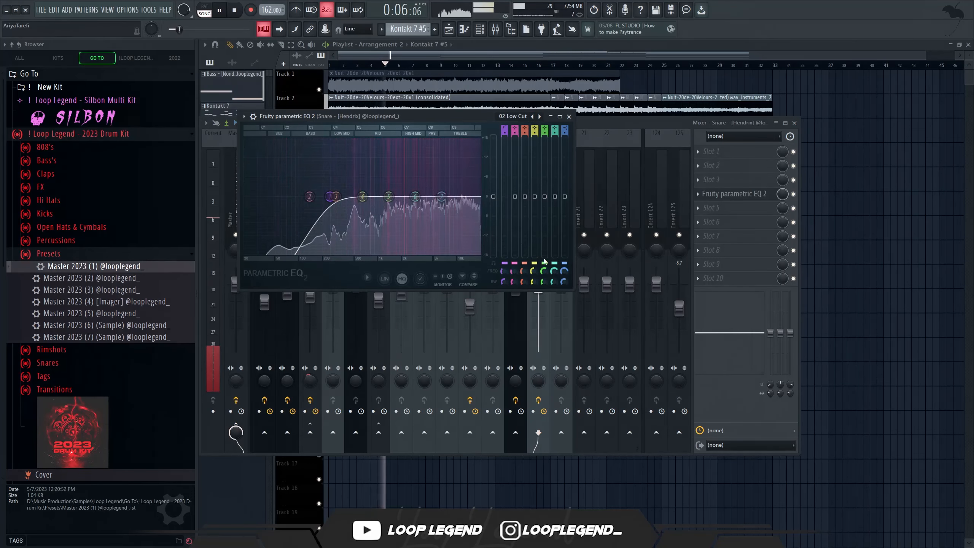
Step: Bring the Go To 3 808 track back in, replay the beat and lower its volume to -3.1 dB
click(558, 323)
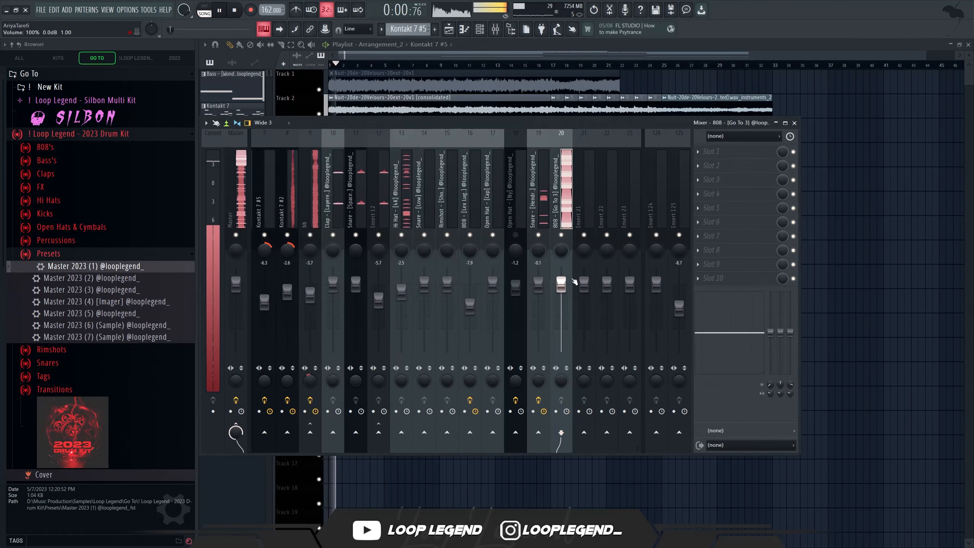
key(space)
key(space)
scroll(560, 322, down, 3)
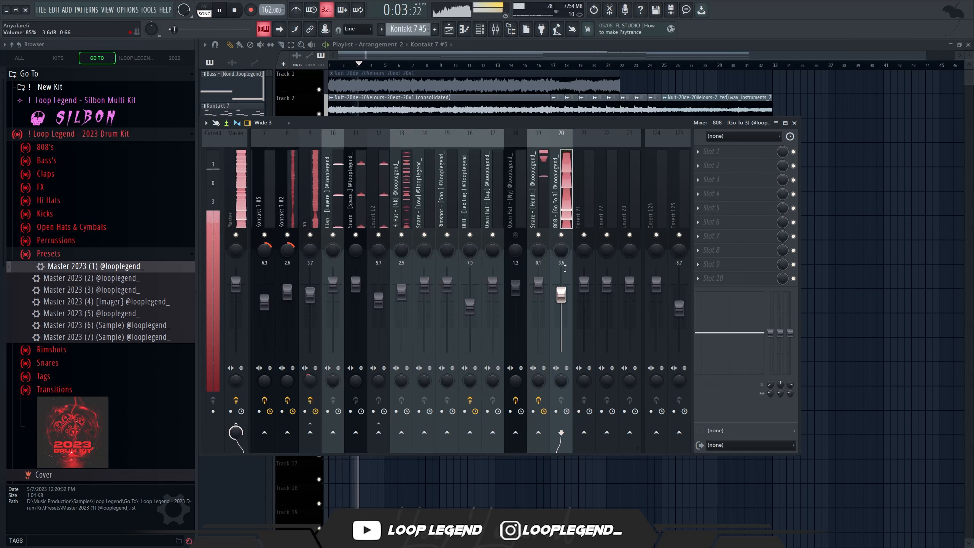
scroll(564, 268, up, 1)
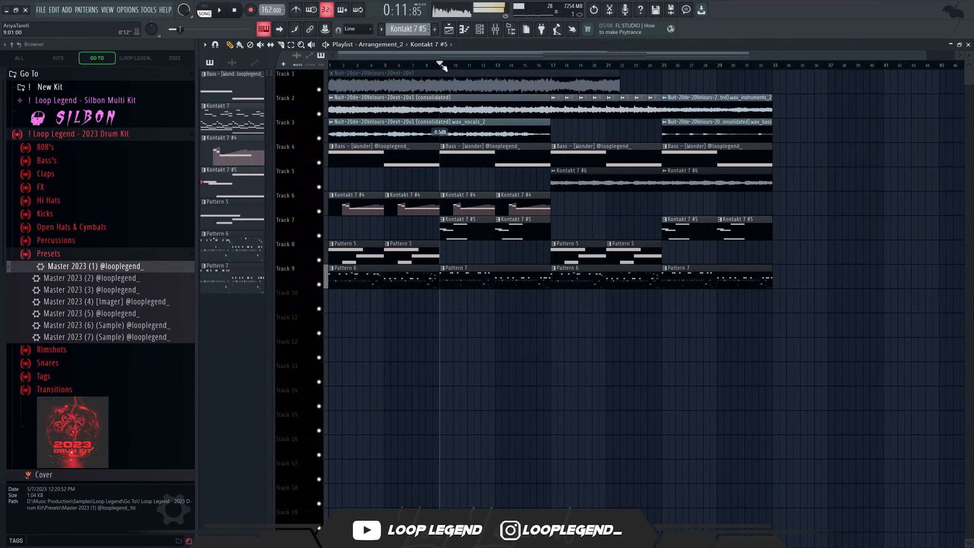
Step: Lower the Lex Luger 808's volume and set the Ny open hat track to -1.8 dB while playing from bar 9
key(F9)
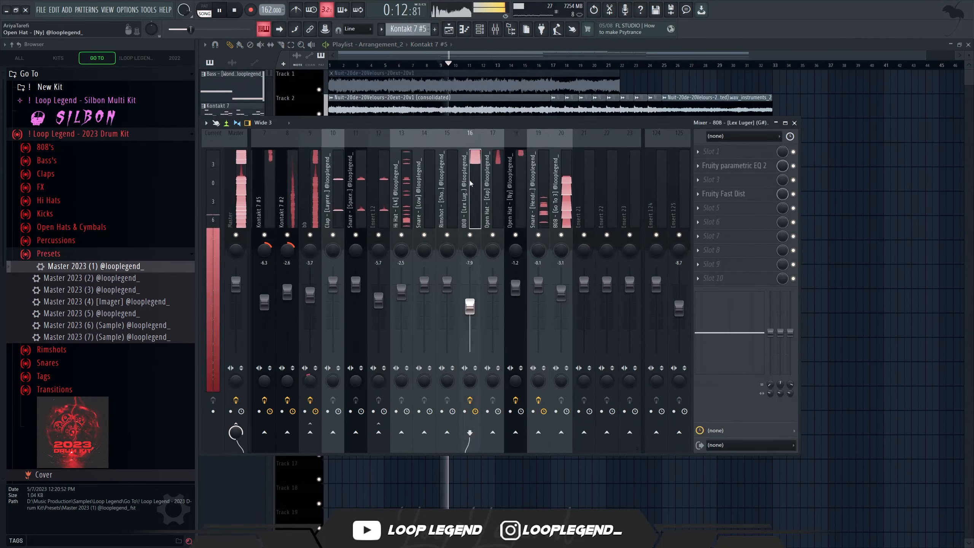
drag(471, 311, 479, 325)
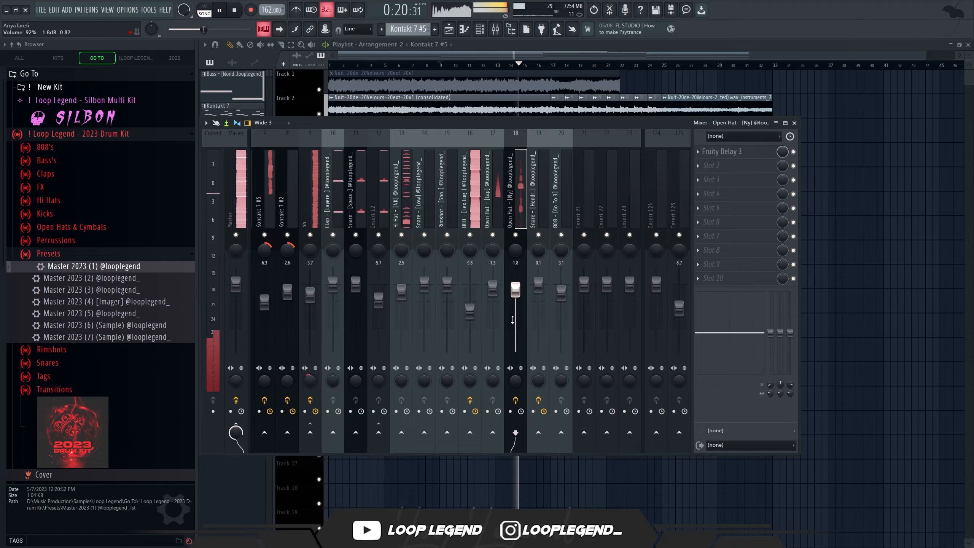
key(F9)
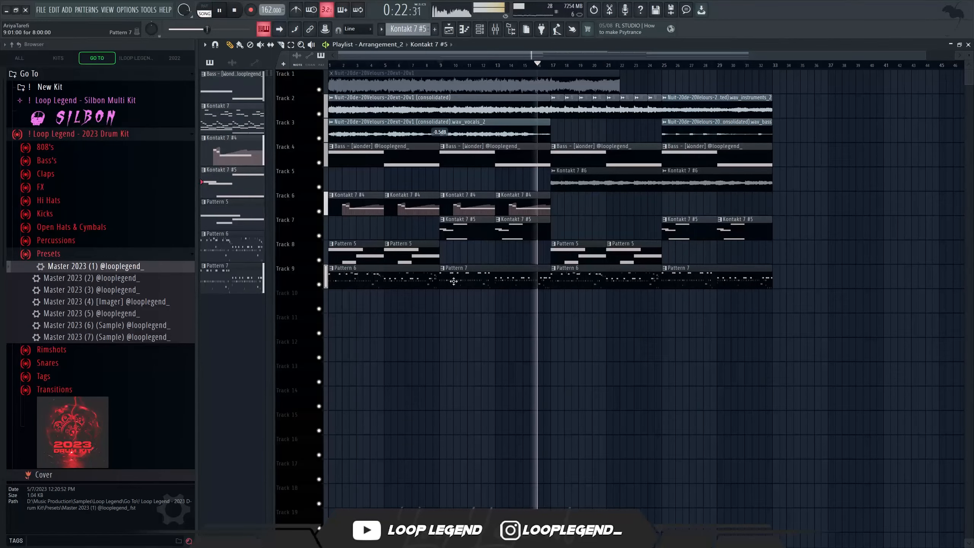
click(446, 270)
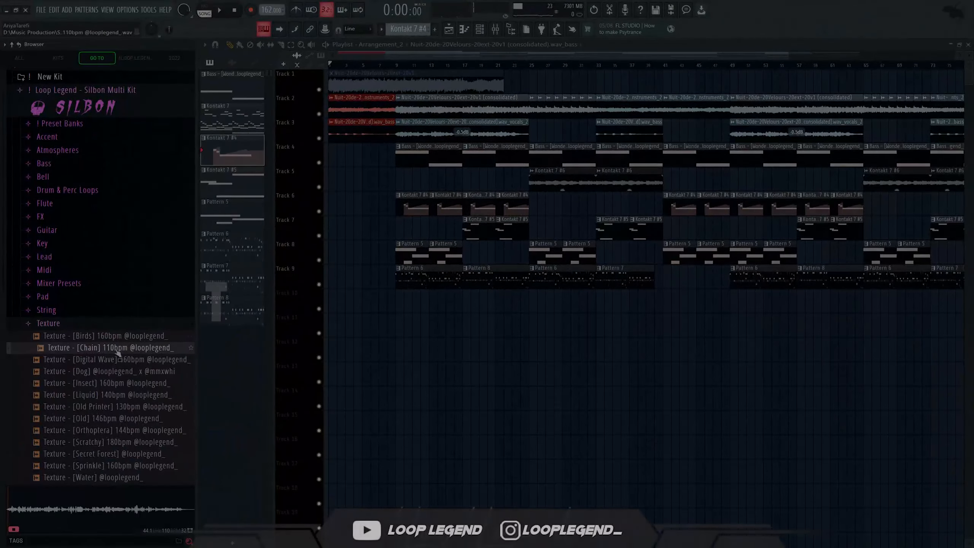
Step: Place the Texture - [Birds] 160bpm sample on track 12 at the start of the arrangement and play it
drag(99, 337, 337, 347)
key(space)
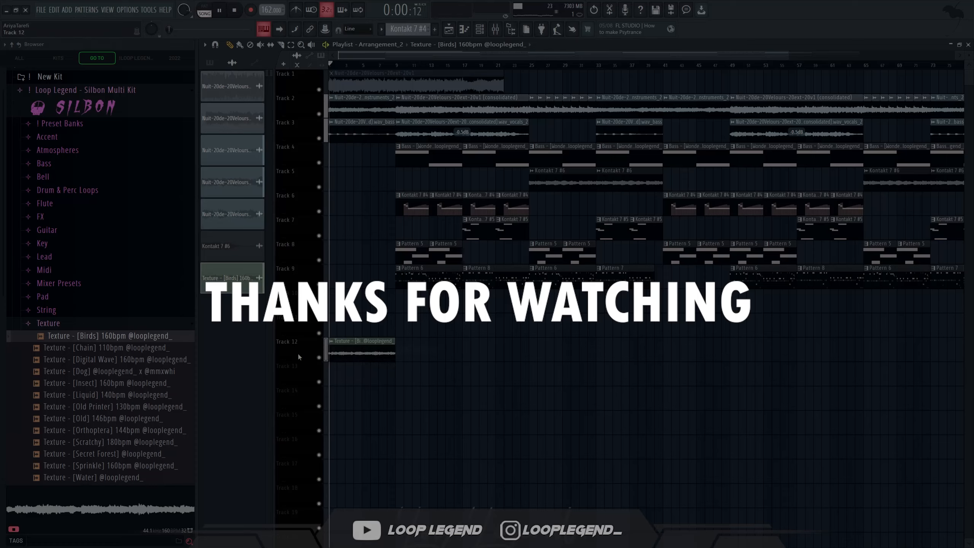
scroll(298, 353, up, 3)
Step: Lower the Birds texture's channel volume to 56%, route it to mixer track 21 and cut its low shelf
double_click(378, 350)
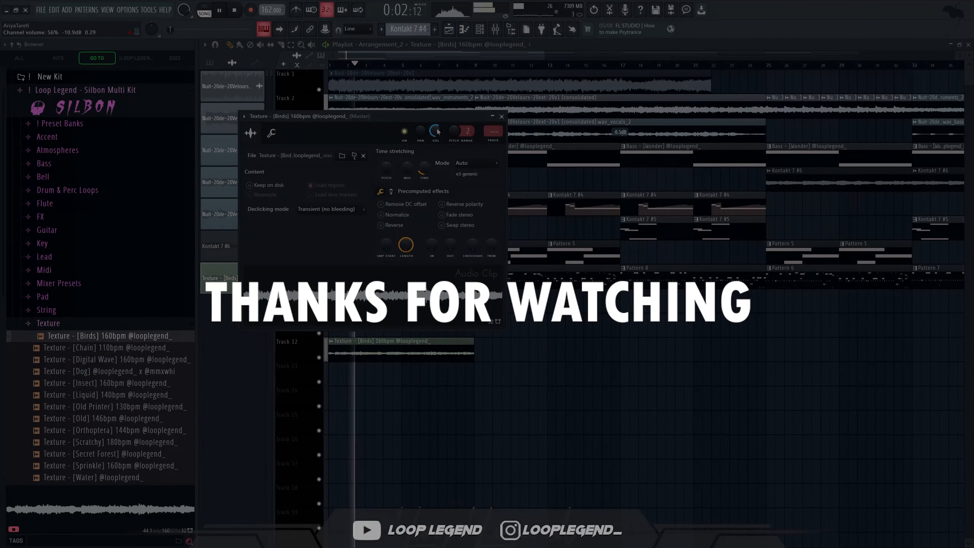
click(492, 141)
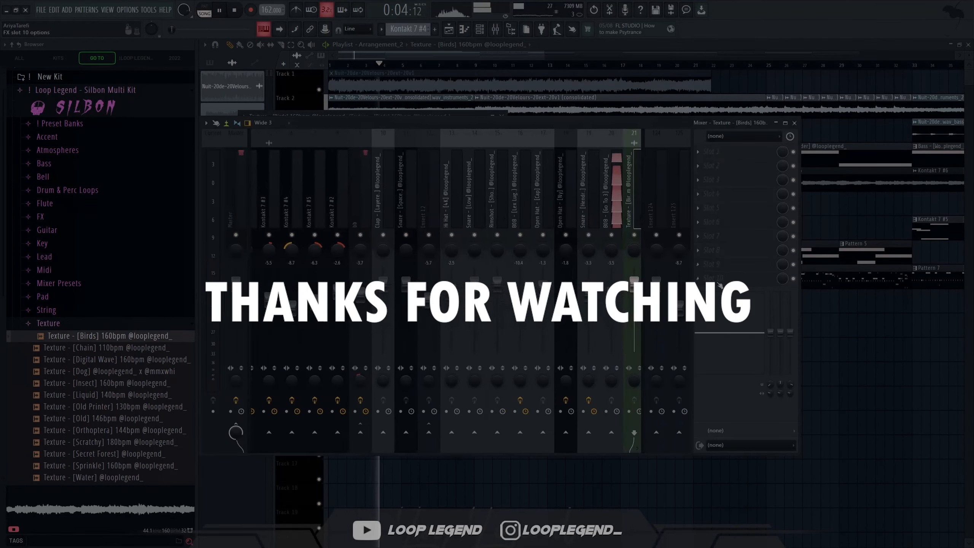
drag(770, 333, 770, 371)
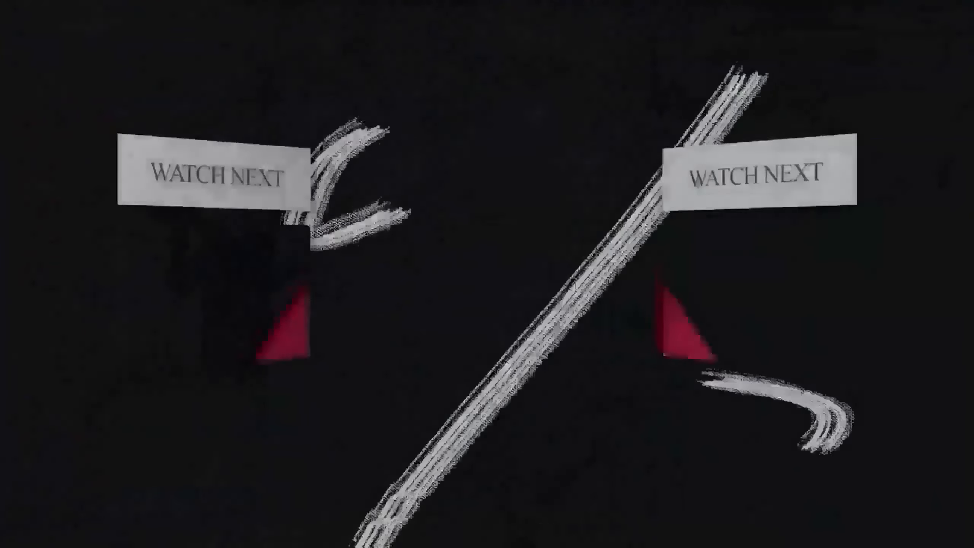